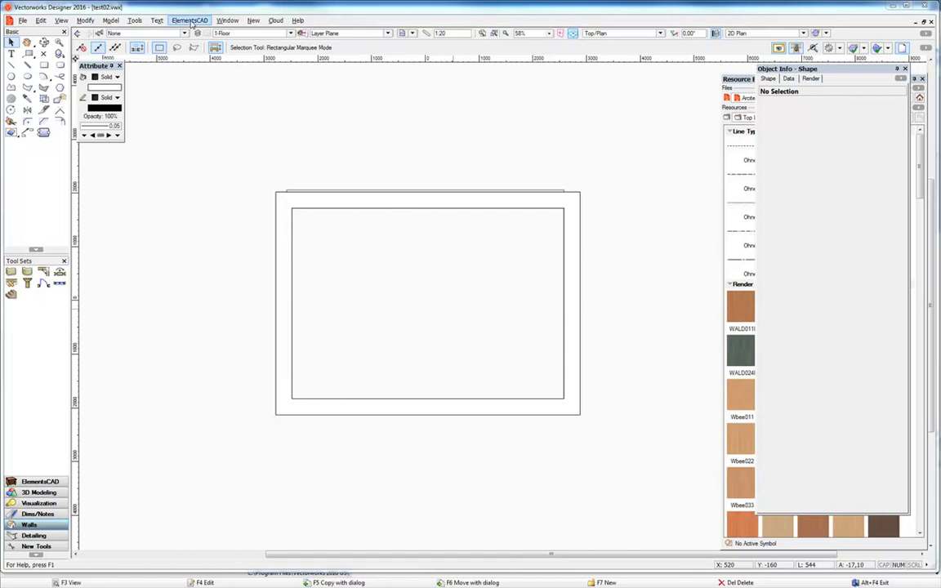
left_click(190, 20)
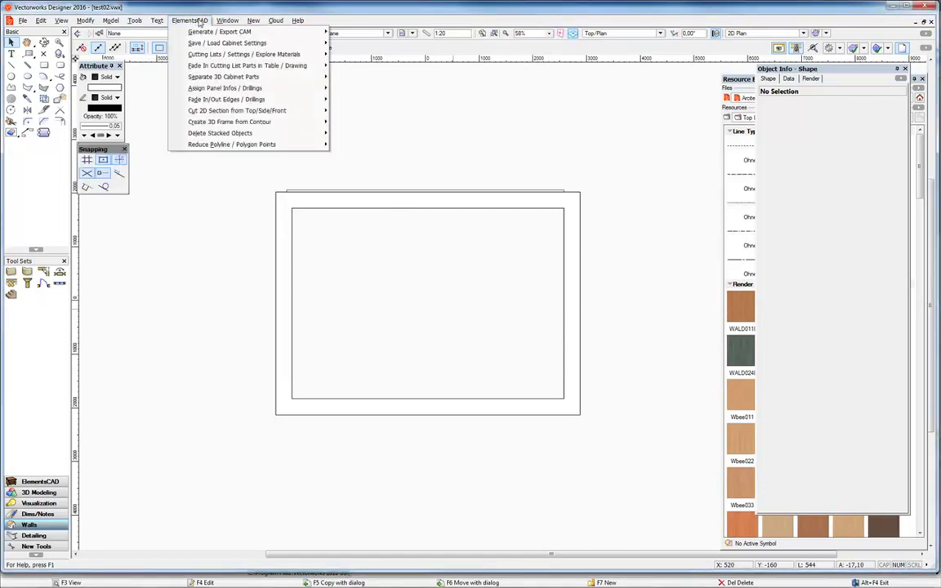
mouse_move(135, 21)
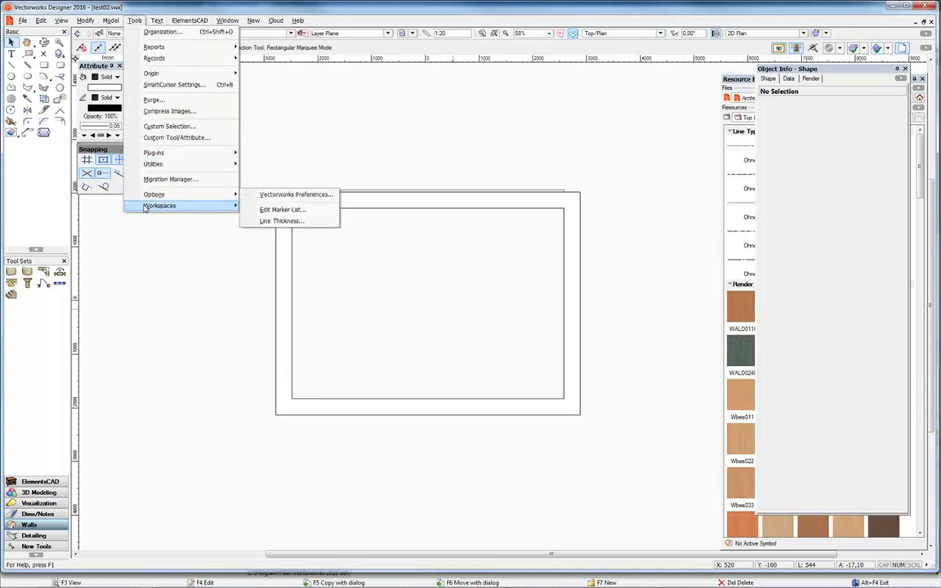
mouse_move(144, 207)
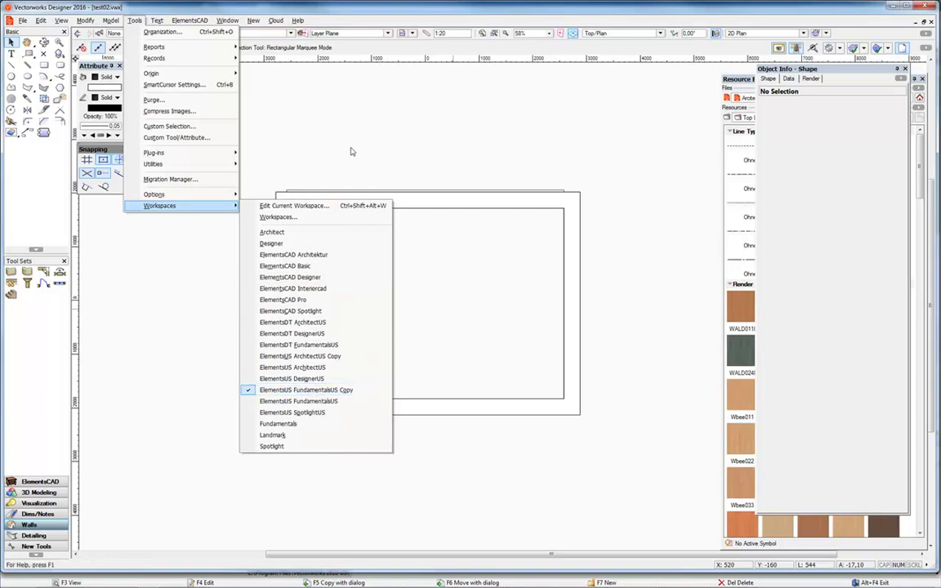
left_click(380, 48)
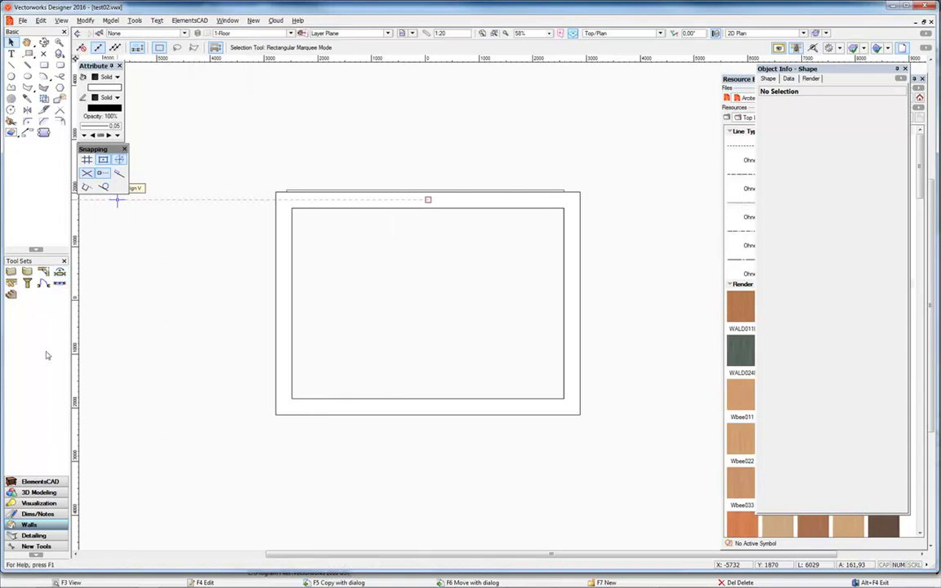
left_click(26, 481)
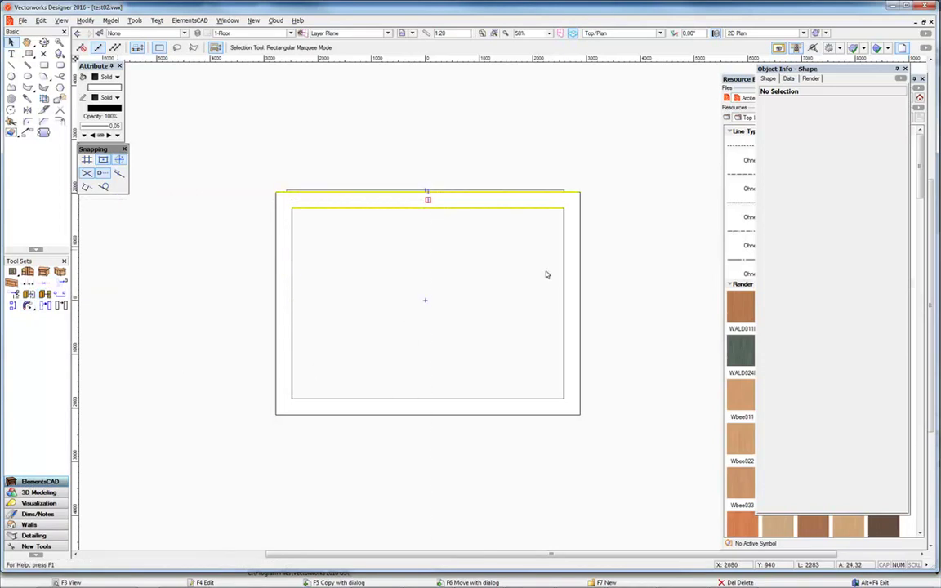
Insert an ElementsCAD 2D-3D door into the upper wall of the room plan, to the right of its middle.
left_click(29, 524)
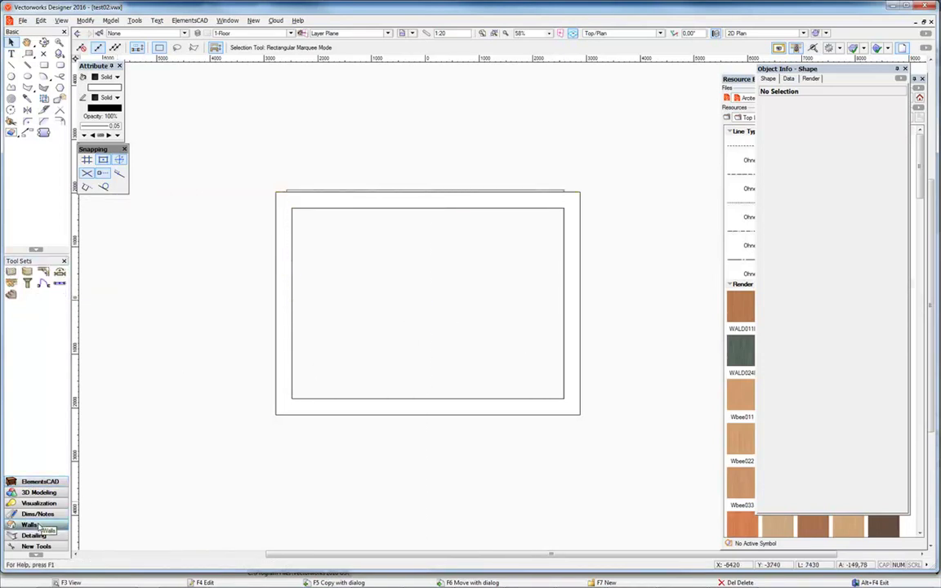
left_click(43, 282)
left_click(45, 284)
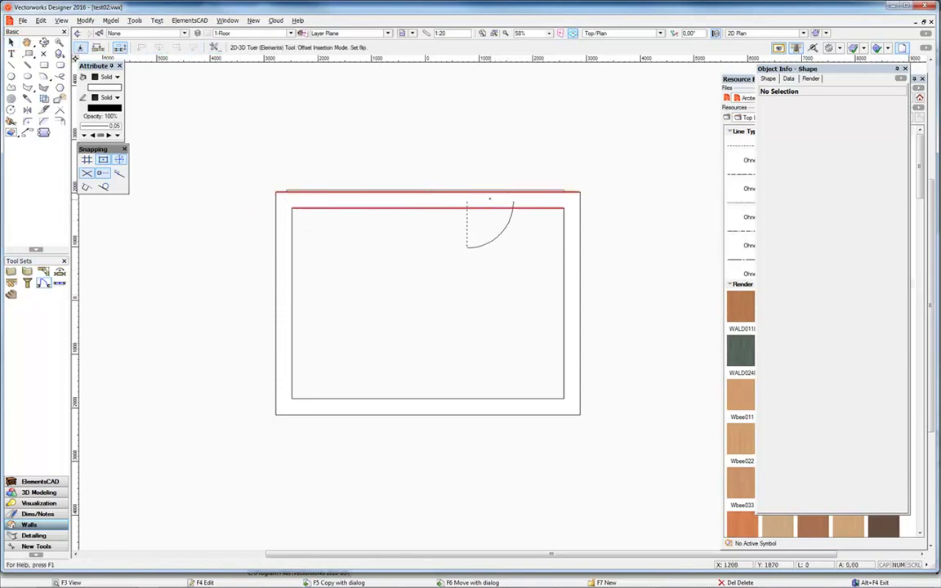
left_click(489, 200)
Insert one 2D-3D window in the plan's left wall and another in the lower wall.
left_click(59, 283)
left_click(286, 328)
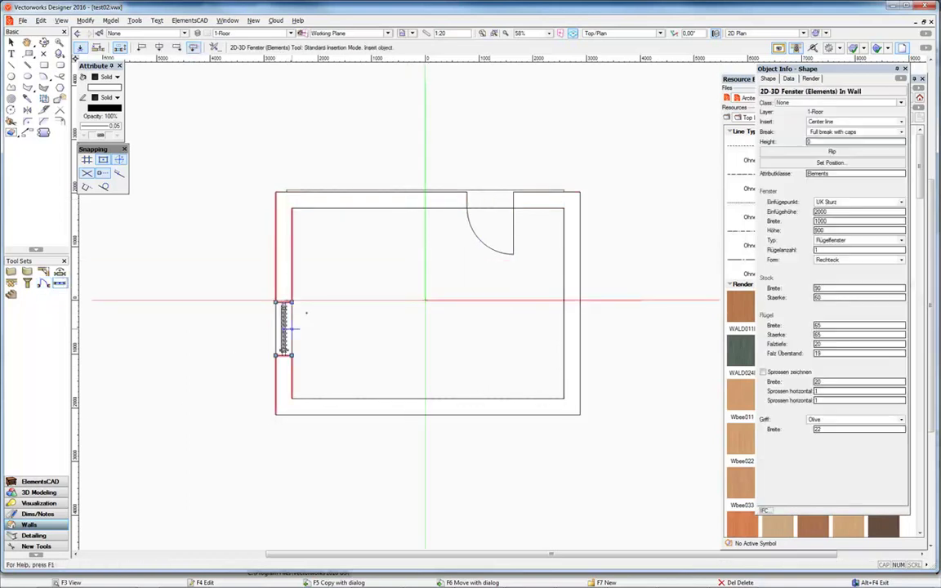
left_click(481, 400)
Inspect the room with its door and windows in Right Isometric view with OpenGL rendering.
left_click(596, 33)
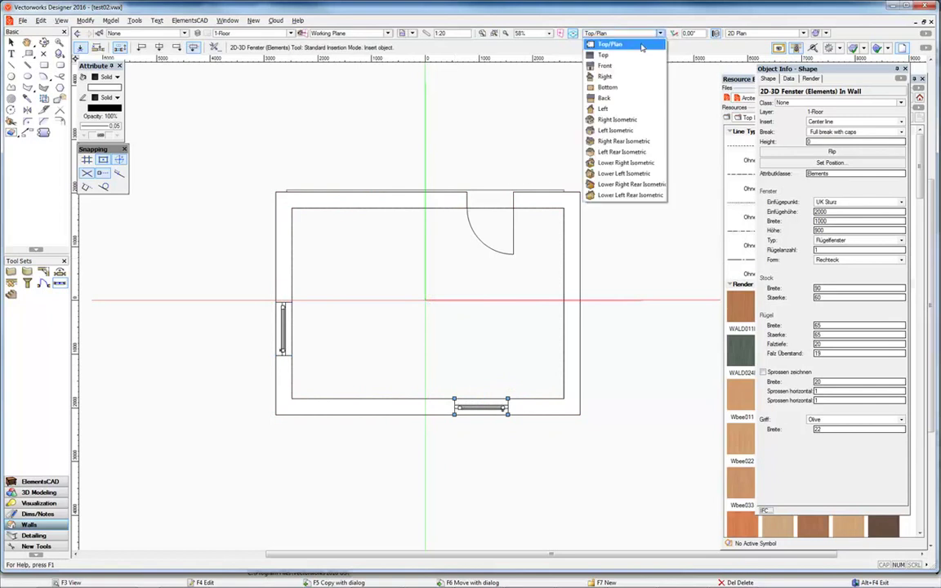
left_click(618, 120)
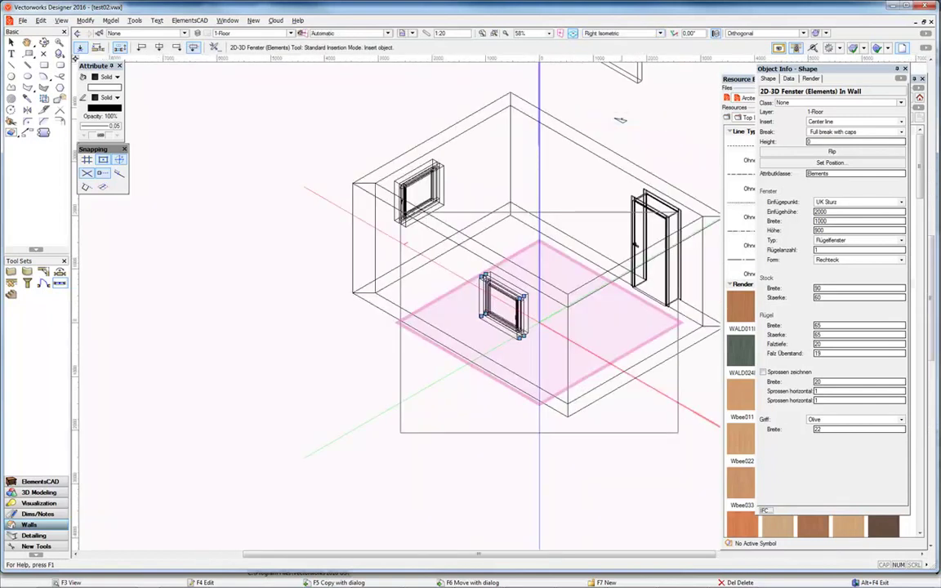
left_click(827, 34)
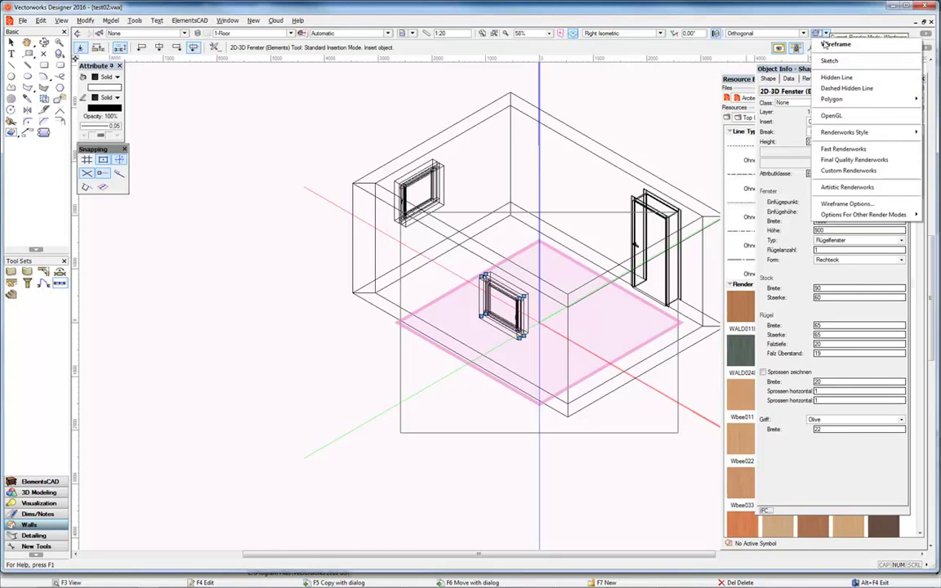
left_click(813, 116)
middle_click_drag(663, 129, 548, 219)
left_click(12, 42)
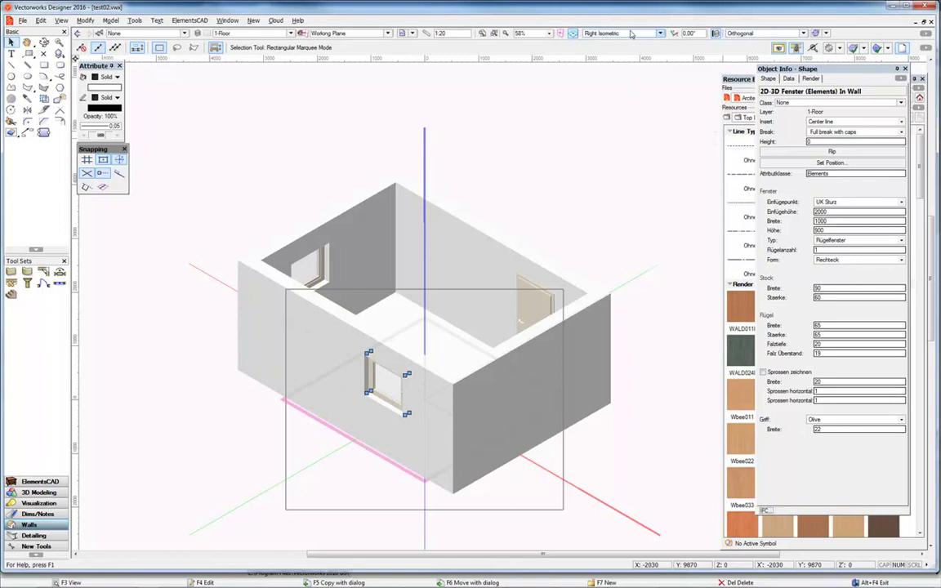
Return to Top/Plan view and insert a 3D Schrank cabinet into the room's upper-left inner corner.
left_click(659, 34)
left_click(604, 44)
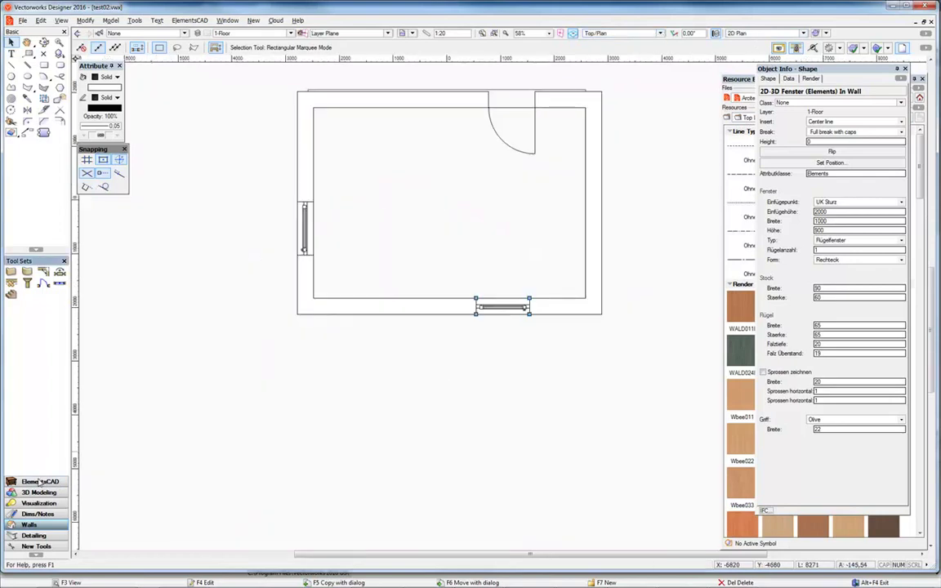
left_click(40, 482)
left_click(43, 272)
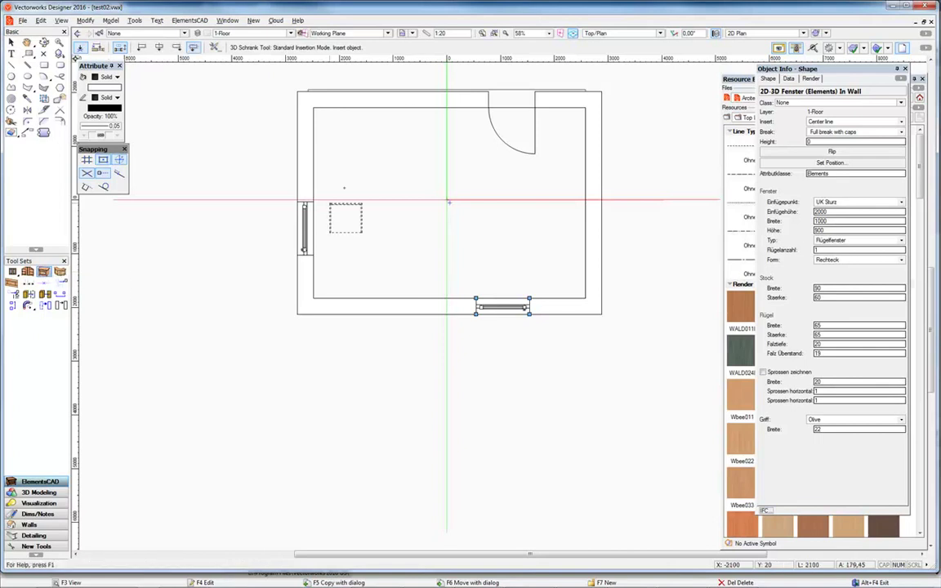
left_click(313, 107)
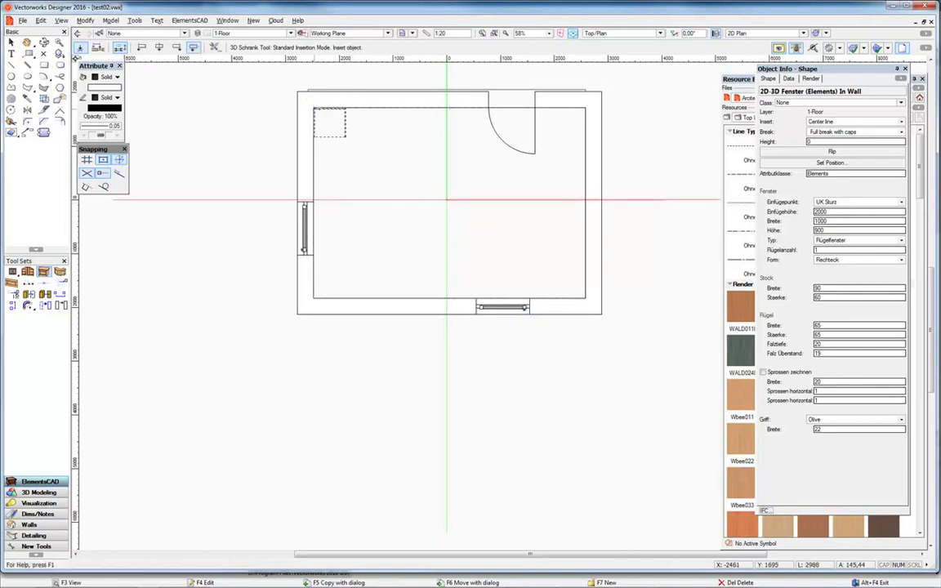
left_click(315, 108)
scroll(327, 83, "up", 3)
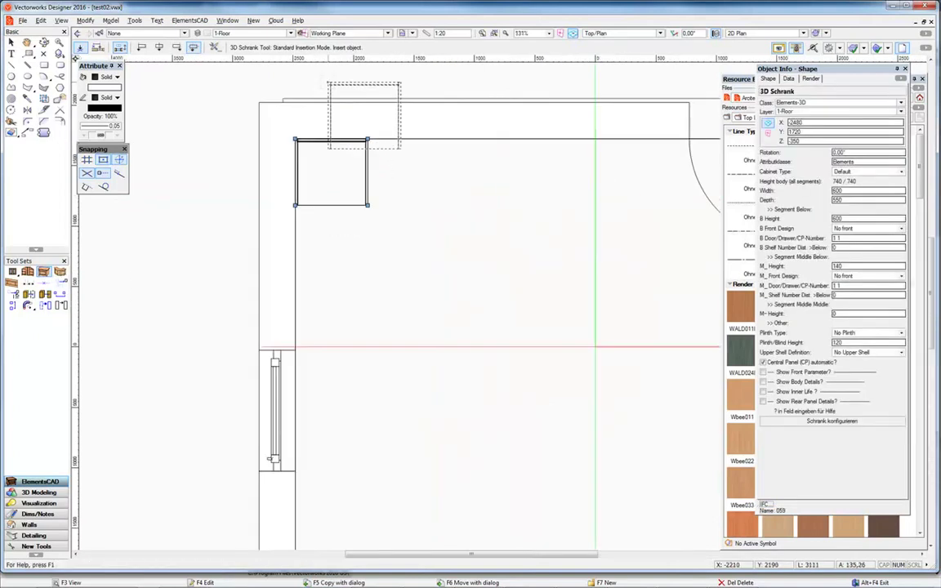
scroll(328, 83, "up", 2)
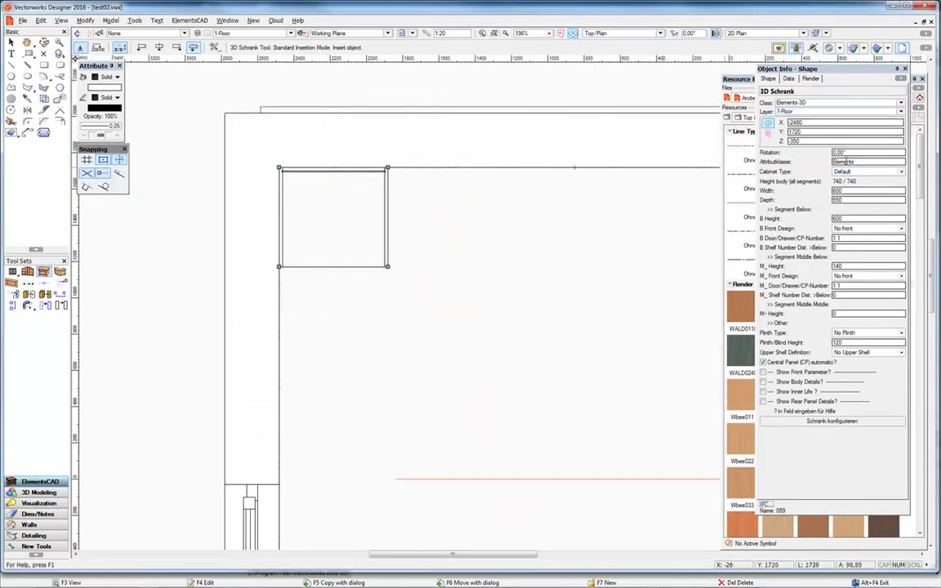
Set the front design of the cabinet's lower segment to Doors.
key("Tab")
left_click(849, 230)
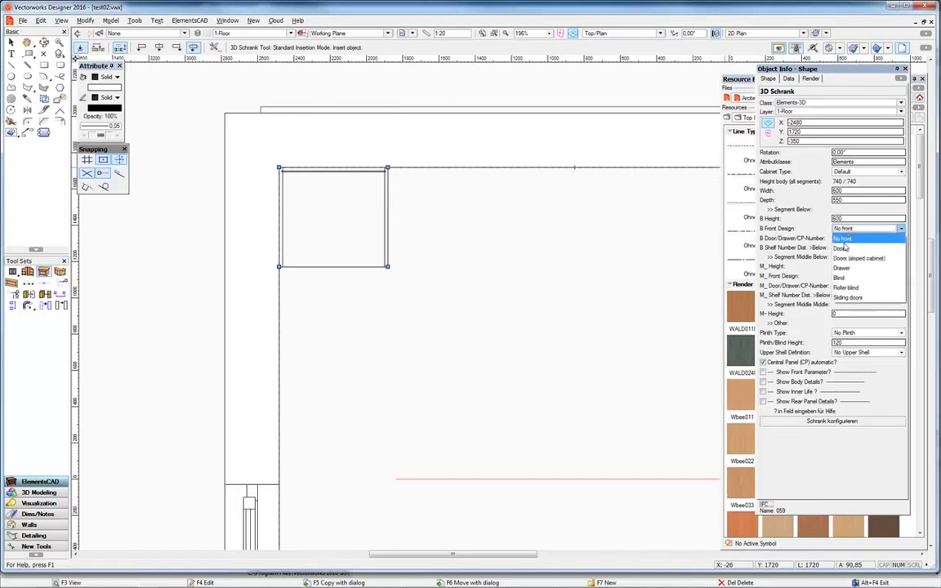
left_click(845, 250)
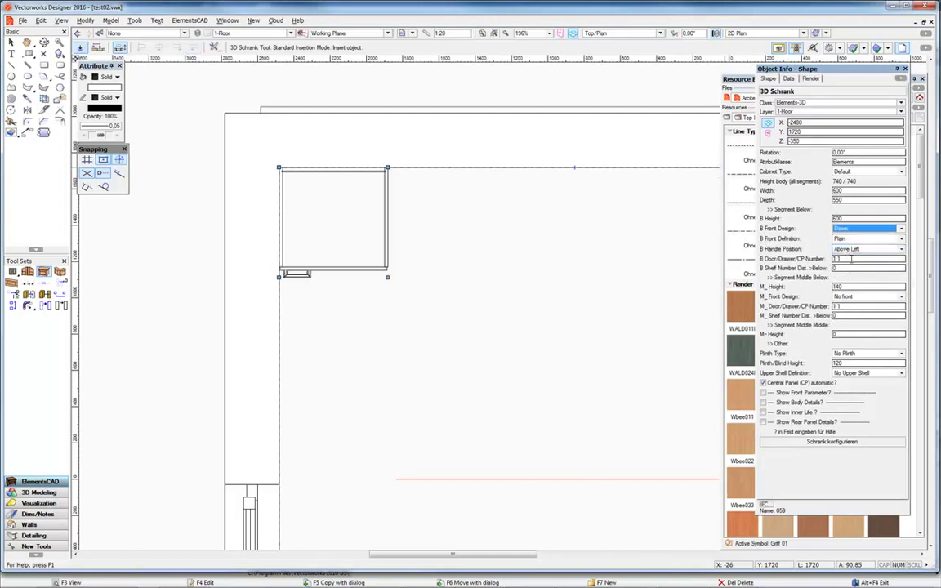
Show the cabinet in Right Isometric view and set its middle segment's front design to Drawer.
left_click(659, 33)
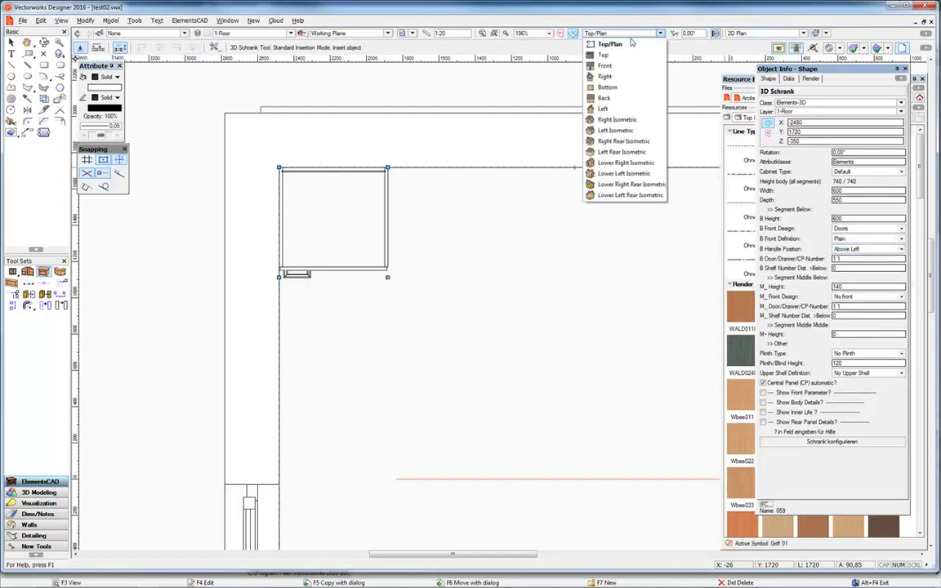
left_click(623, 119)
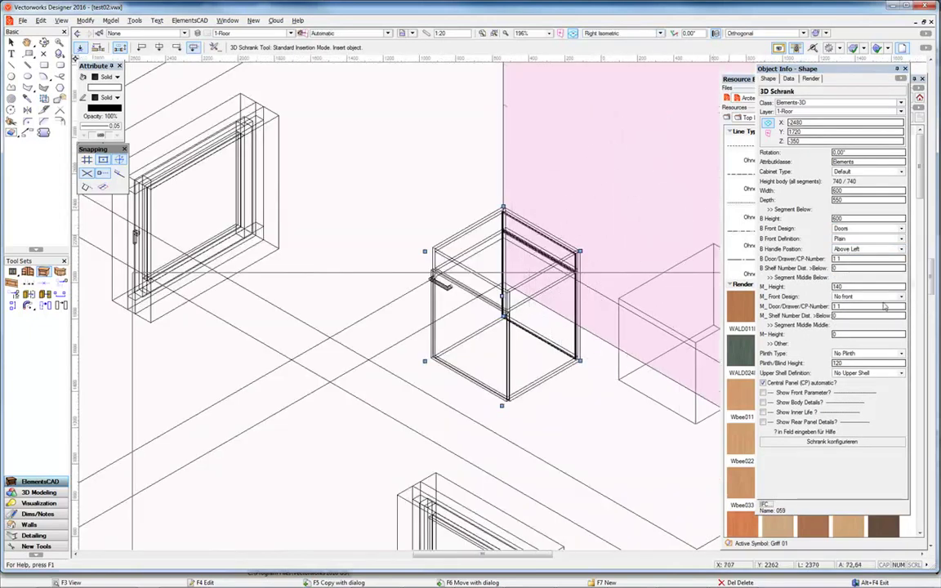
left_click(866, 296)
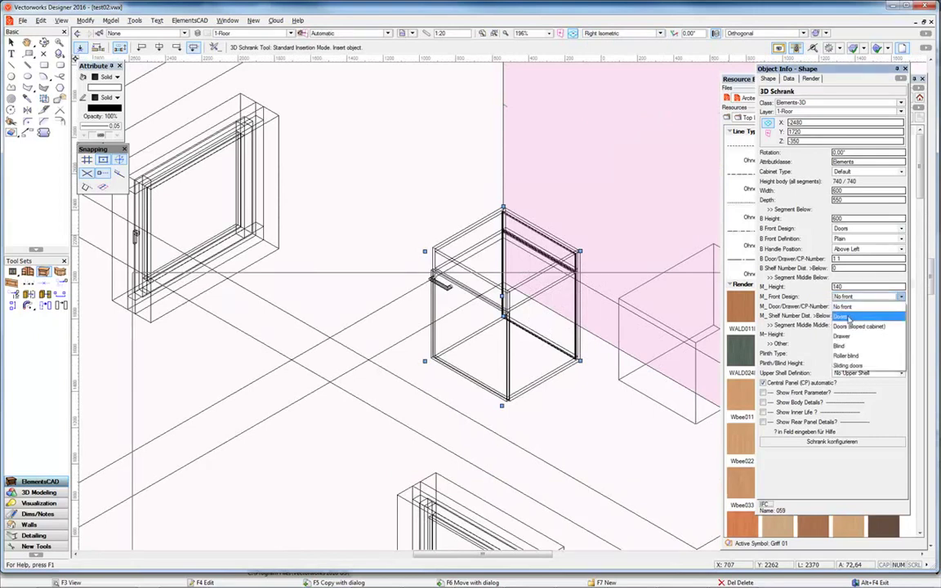
left_click(842, 335)
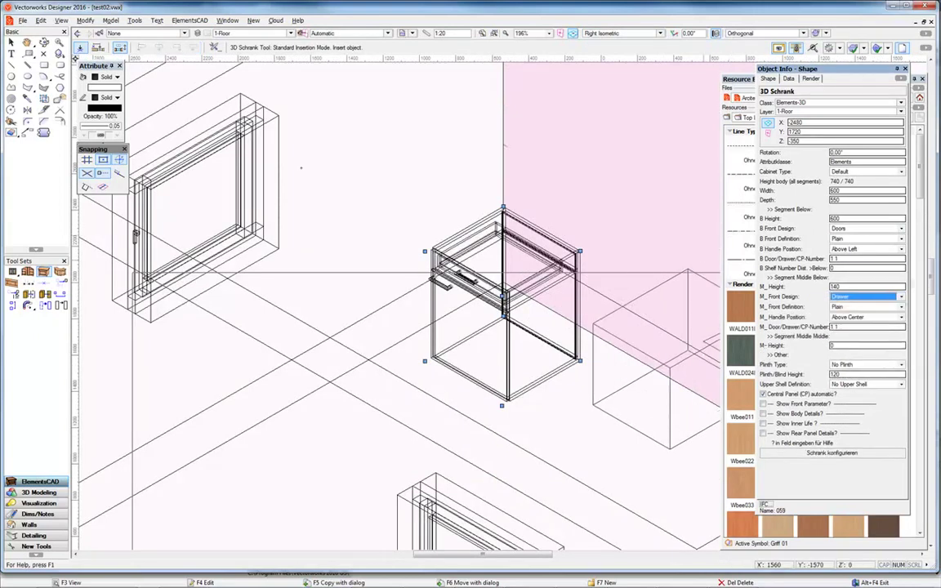
Render the view in OpenGL and set the cabinet's Z position to 0.
key("x")
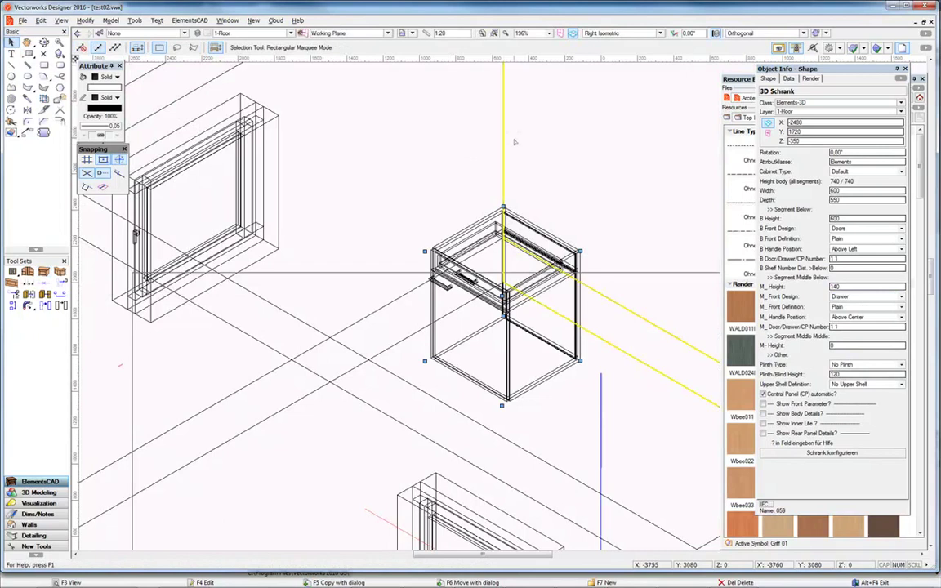
left_click(813, 33)
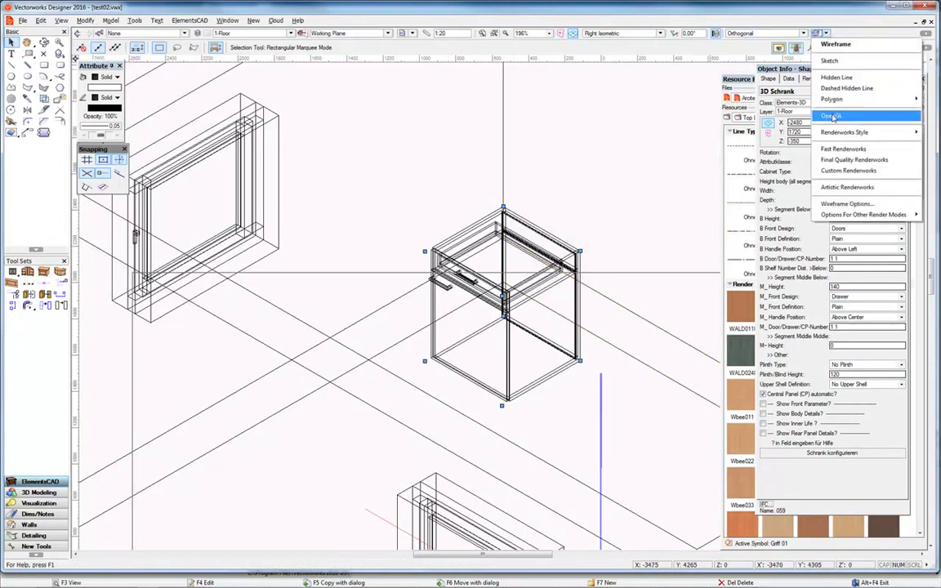
left_click(796, 97)
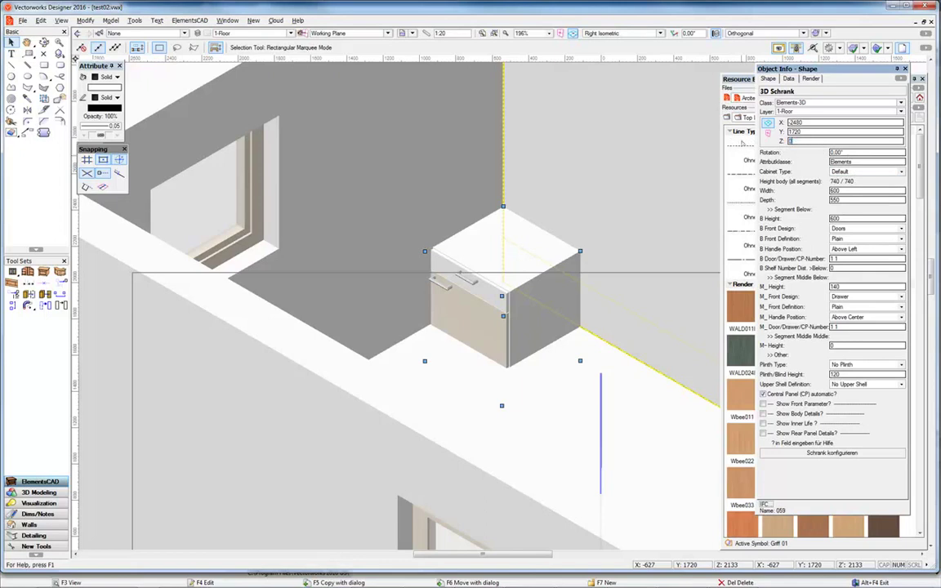
type("0")
key("Return")
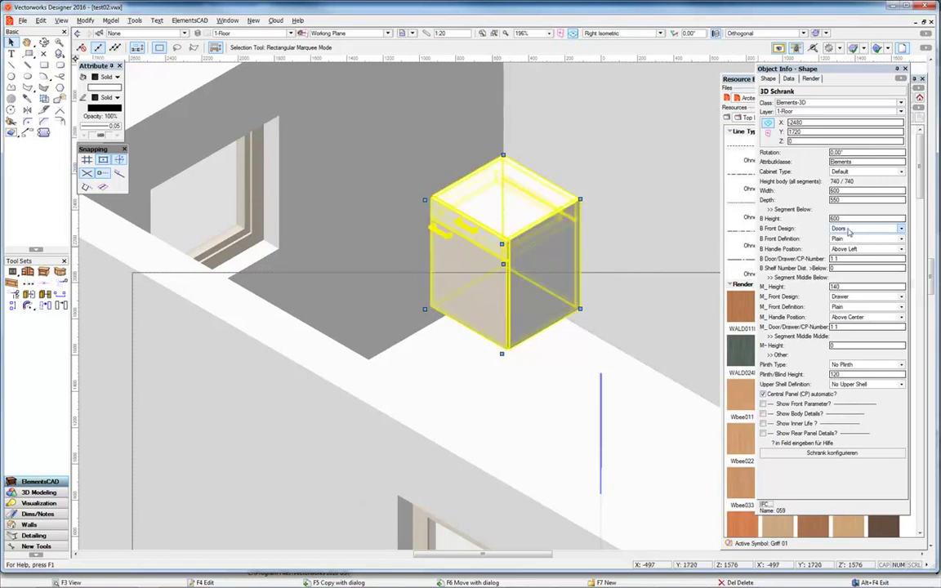
Set the cabinet's middle segment height to 0 and the lower front definition to Frame vertical go through.
left_click(833, 286)
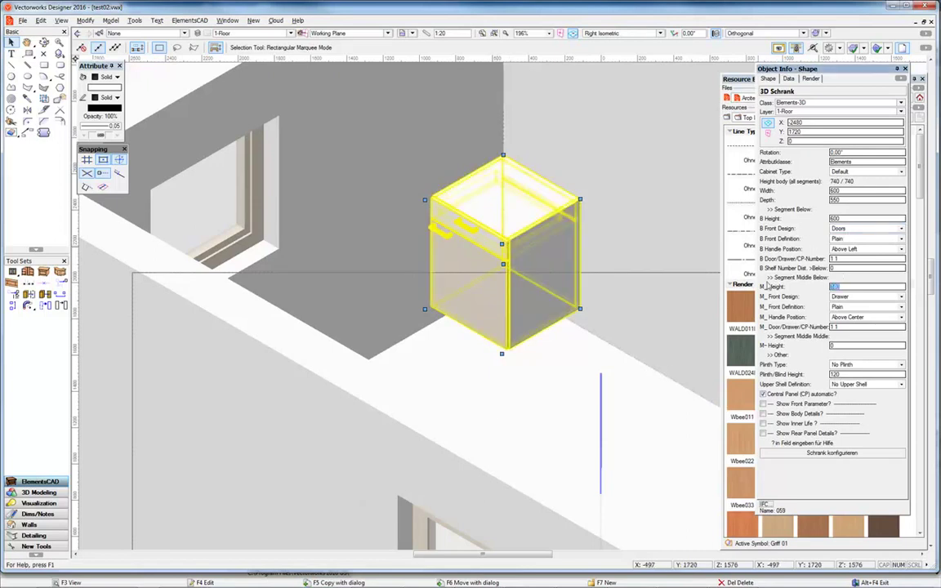
type("0")
key("Return")
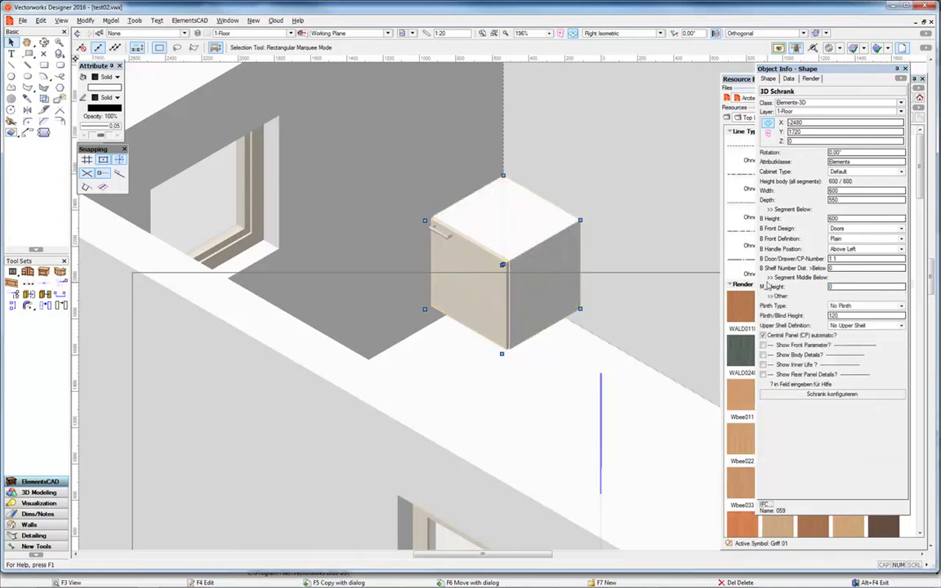
left_click(837, 238)
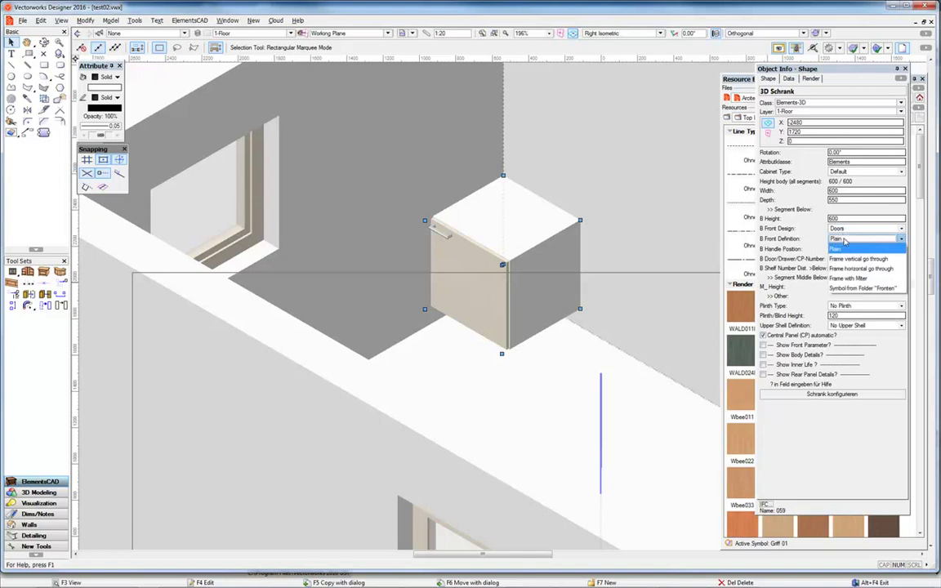
left_click(847, 260)
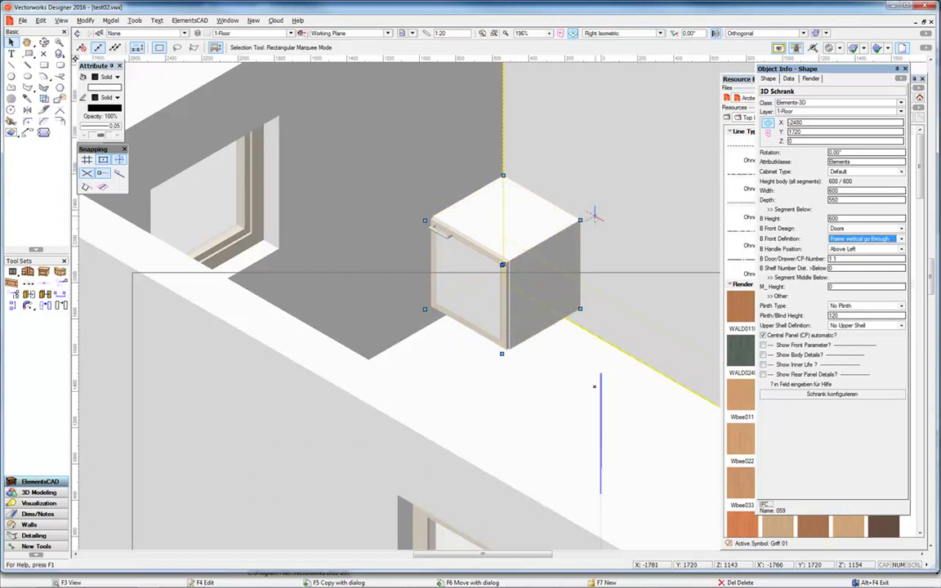
Import the wood render textures Wapp012 and Wbee021 from the Arcitex resource file into the drawing.
left_click(741, 82)
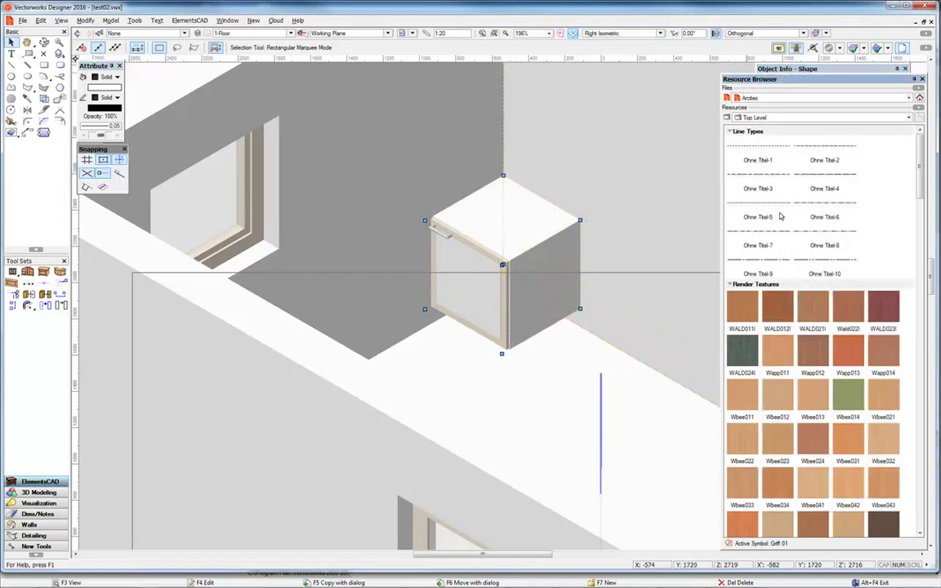
left_click(811, 303)
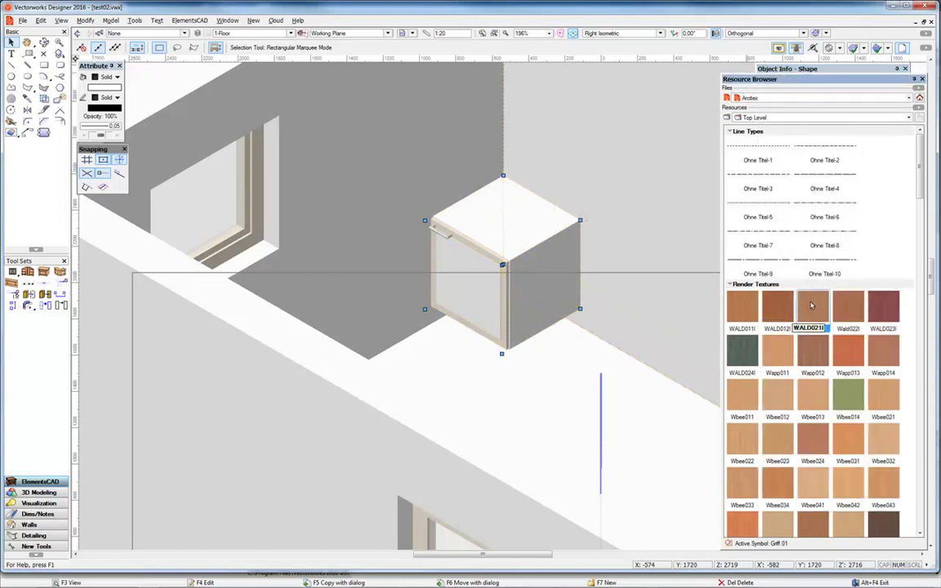
key("Down")
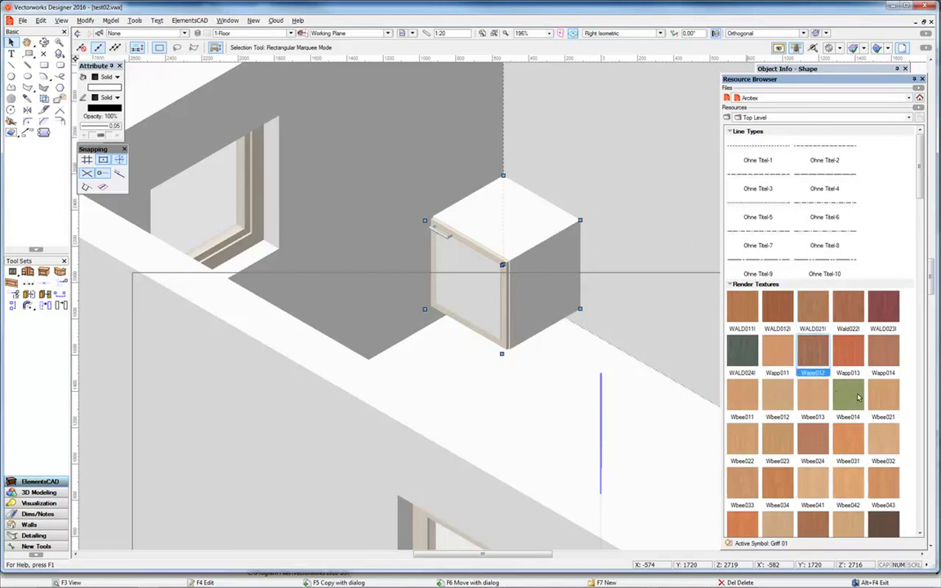
left_click(885, 399)
right_click(886, 398)
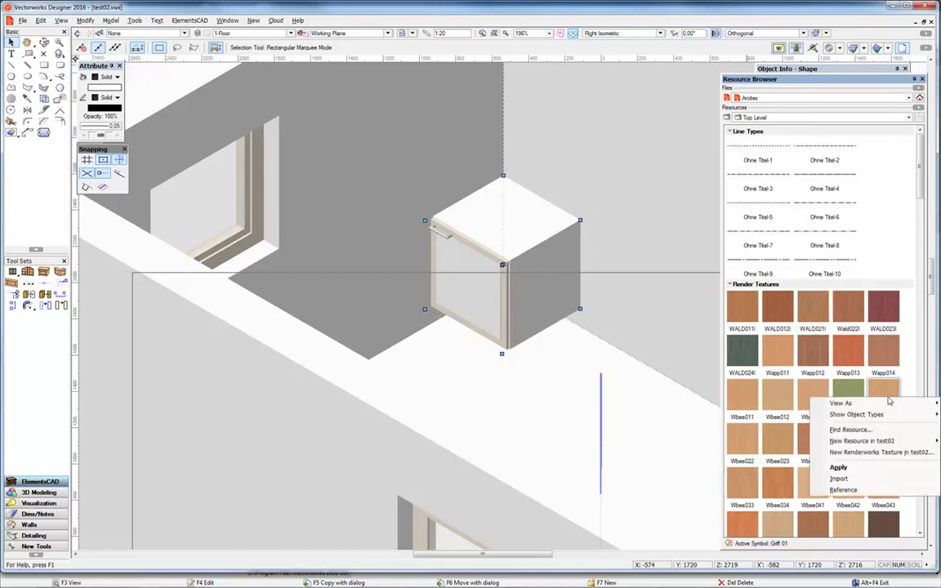
key("Escape")
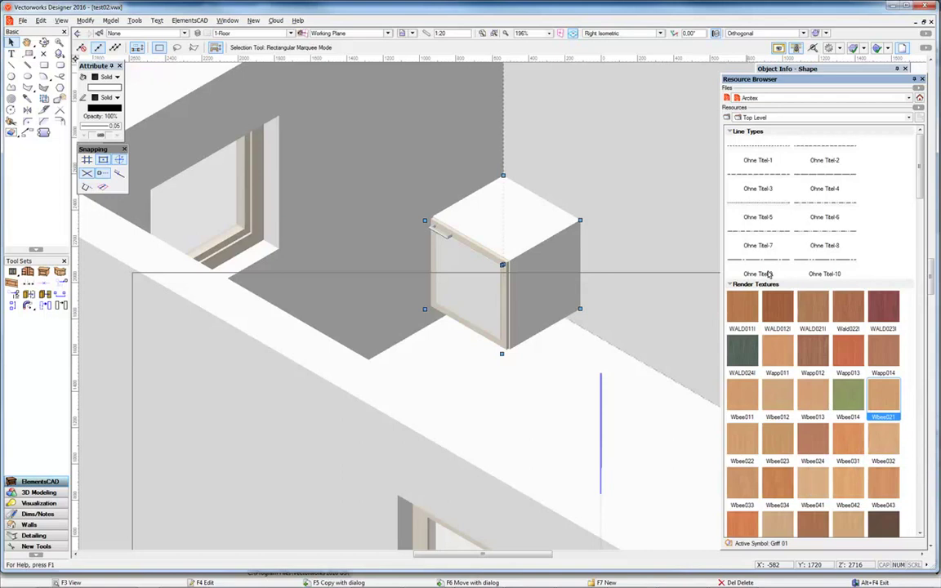
Set the cabinet's attribute class (Attributklasse) to oak.
left_click(786, 70)
key("Tab")
key("Tab")
key("Tab")
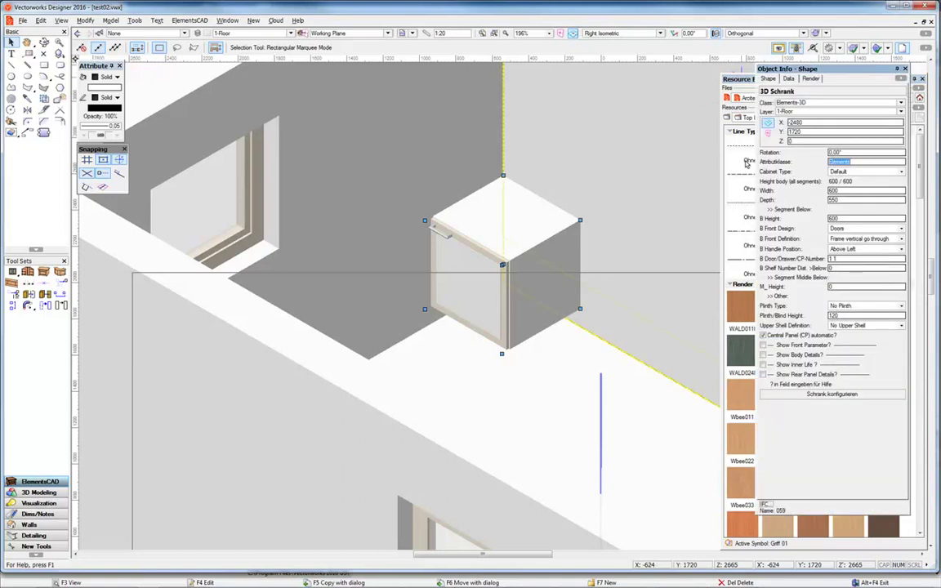
type("0")
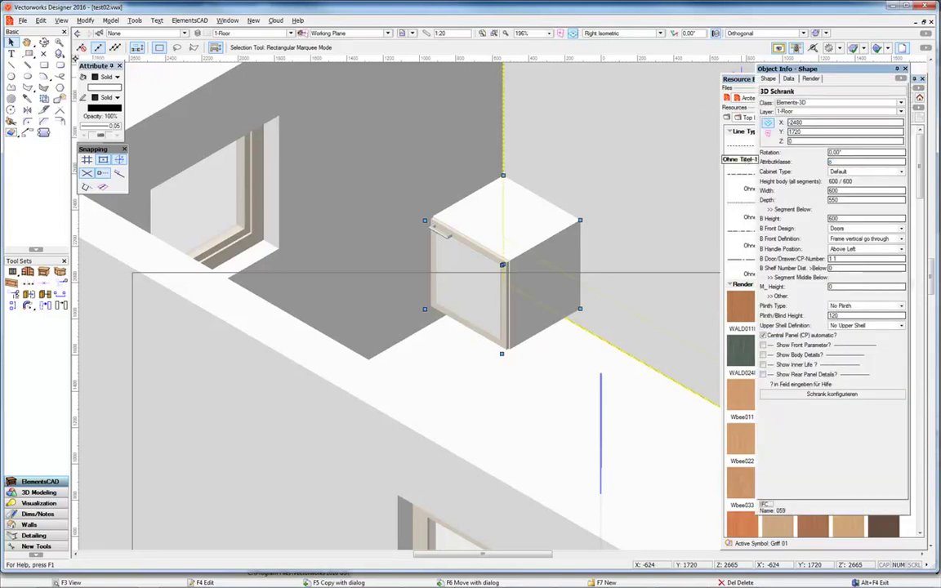
key("Return")
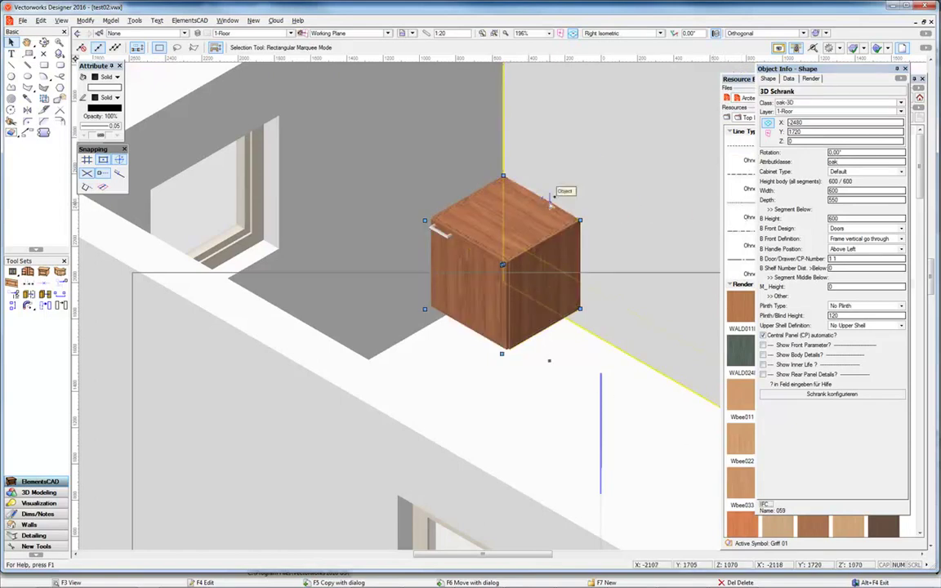
Assign the Wapp012 texture to all front, body and drawer parts of the cabinet's oak class.
key("shift+r")
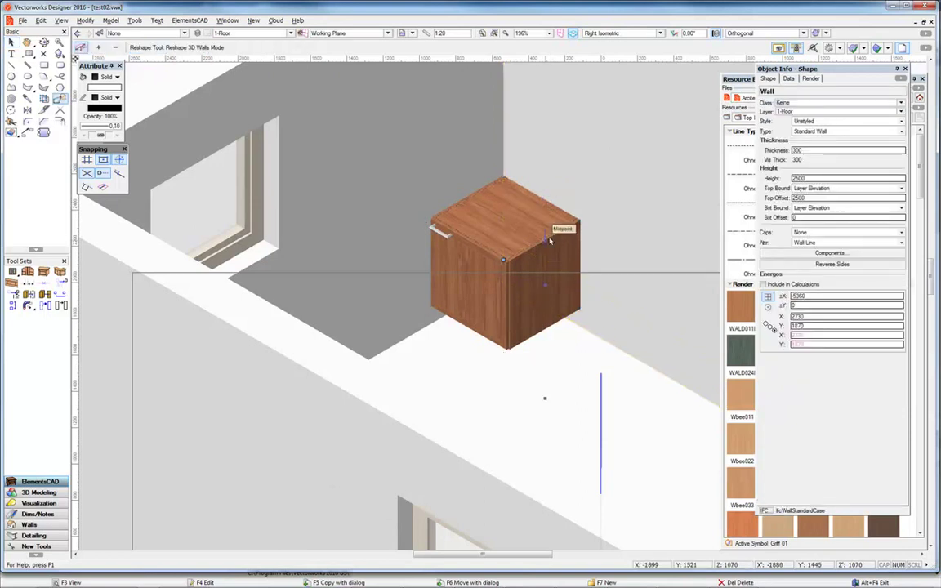
key("x")
left_click(549, 230)
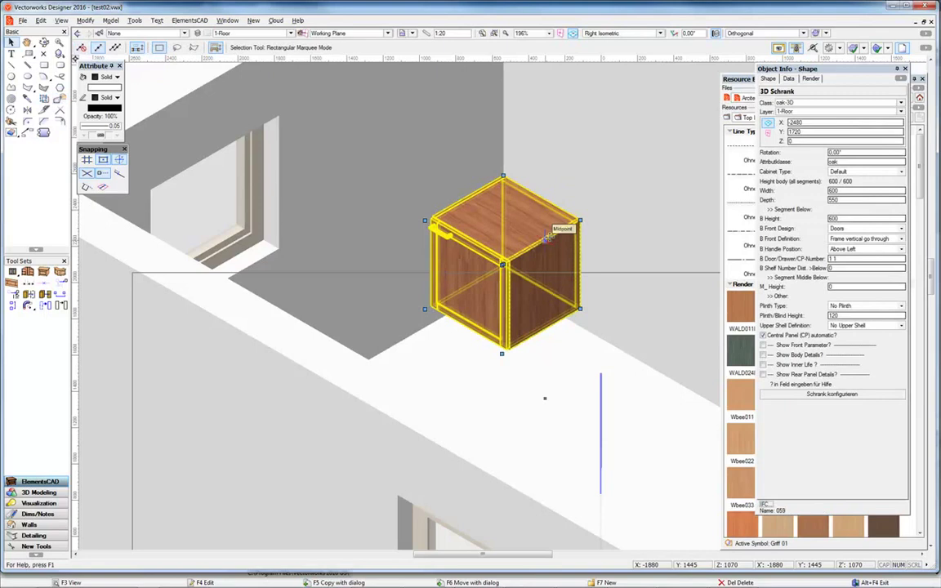
double_click(549, 231)
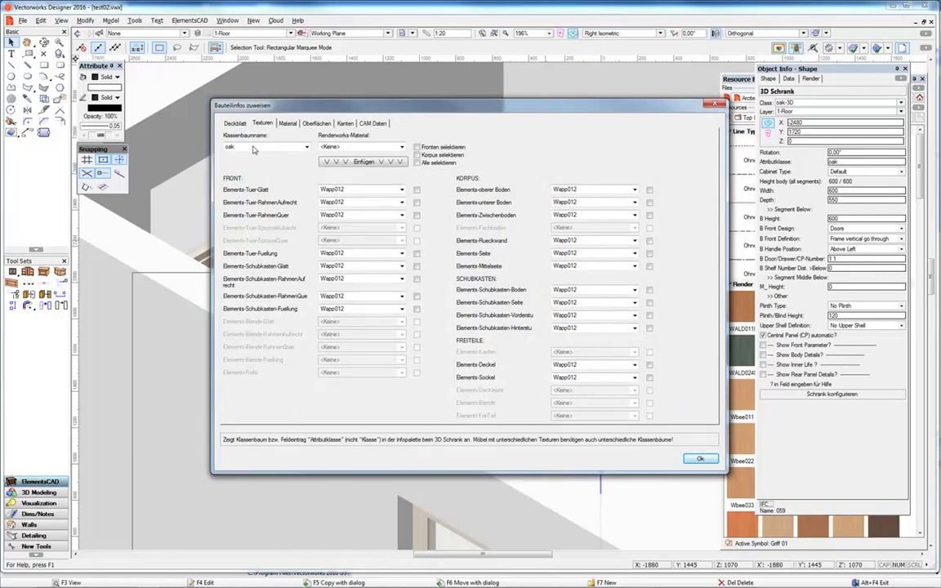
left_click(339, 147)
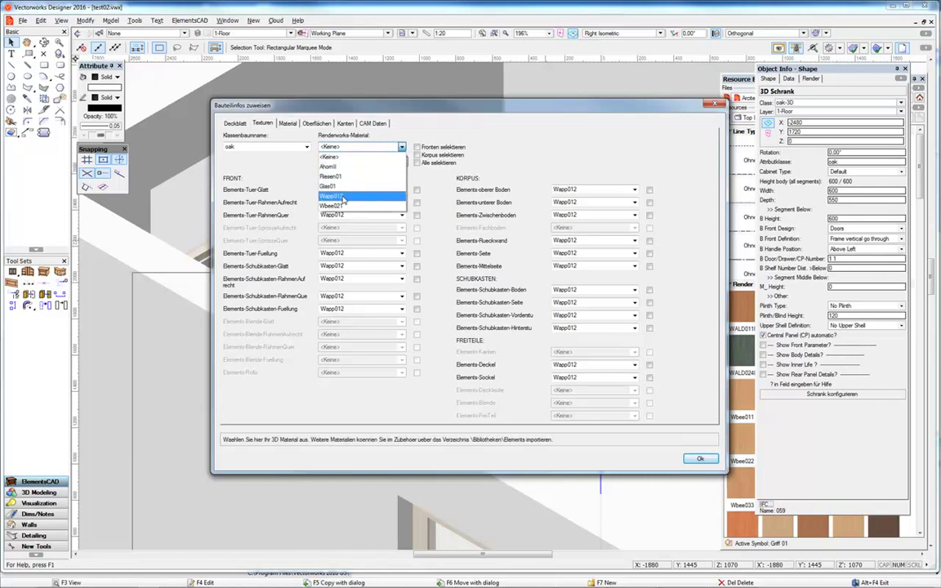
left_click(343, 198)
left_click(416, 162)
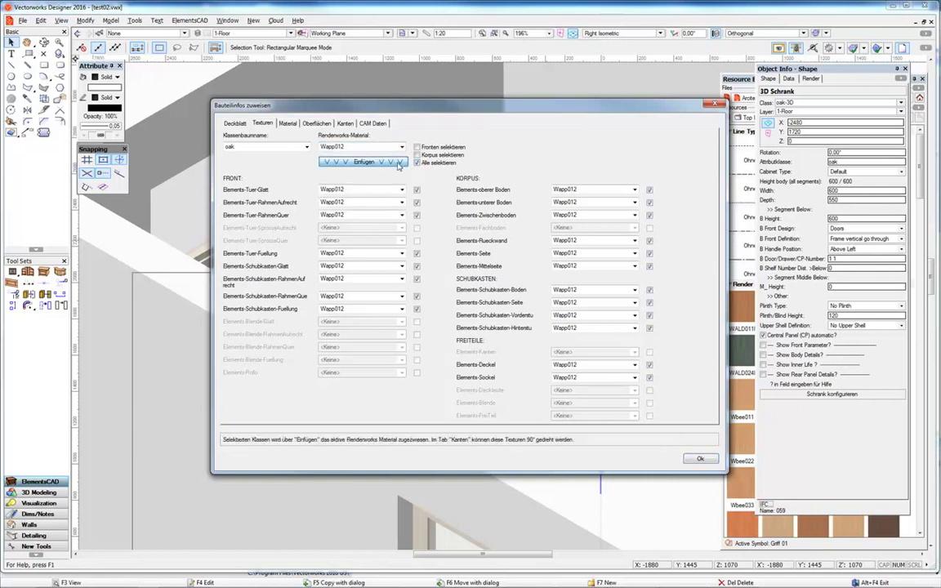
left_click(696, 457)
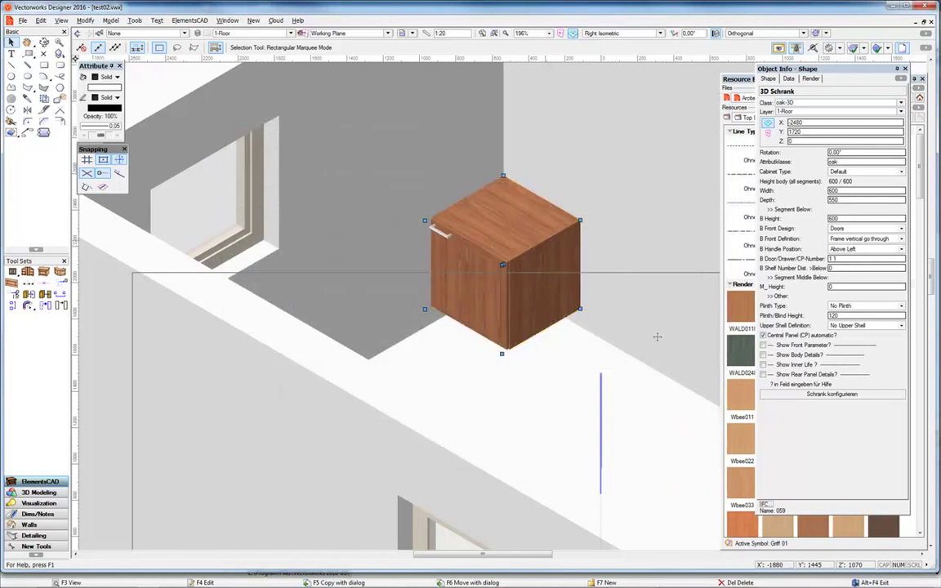
Try assigning the Ahorn texture to only the body (Korpus) parts of the cabinet's oak class.
double_click(543, 235)
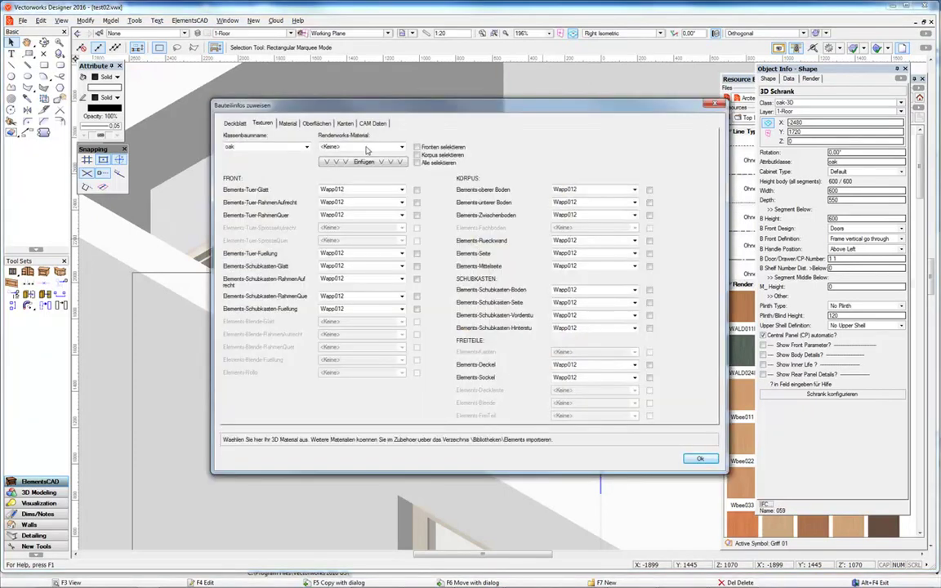
left_click(417, 155)
left_click(383, 147)
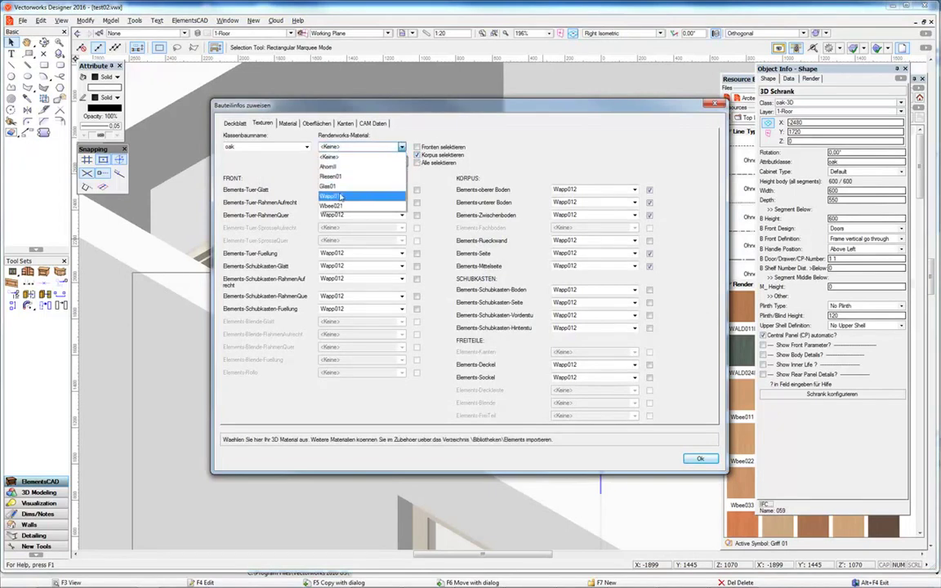
left_click(328, 166)
left_click(363, 162)
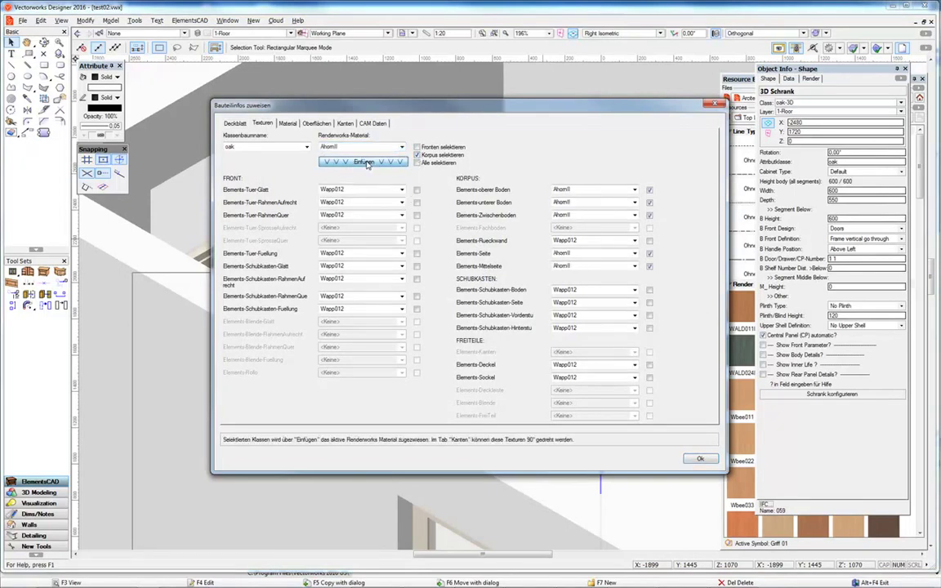
left_click(700, 459)
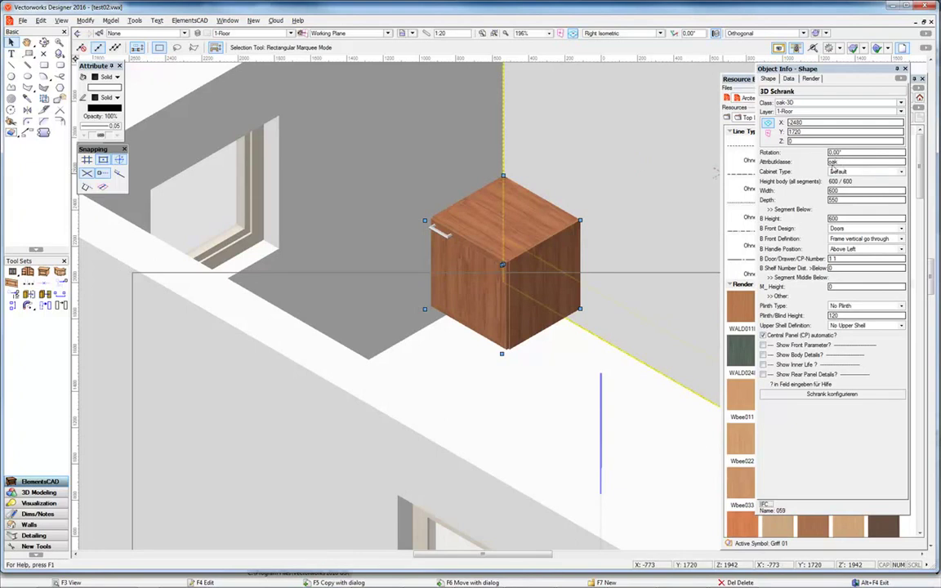
Review the oak class's subclasses, including Schubkasten, and the texture assigned to each cabinet part.
left_click(131, 33)
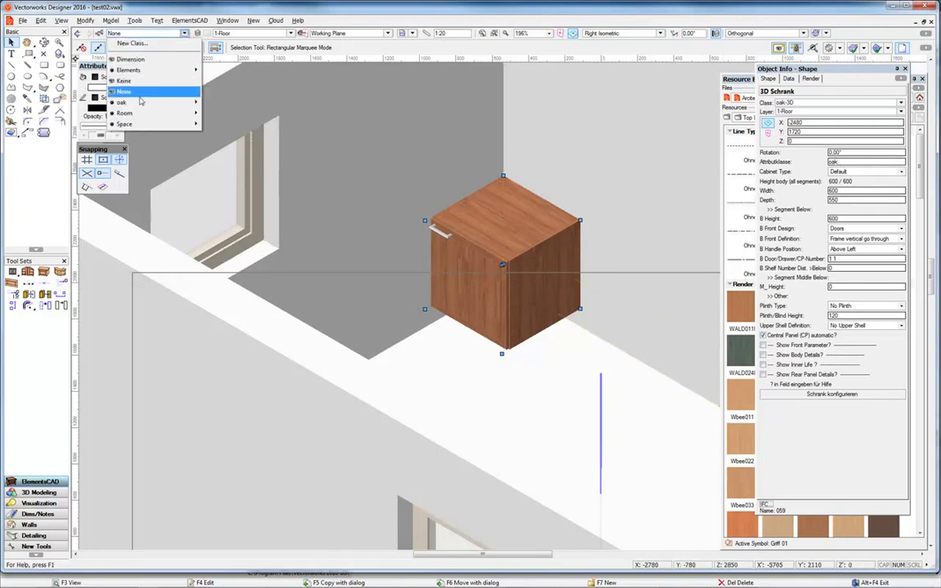
mouse_move(135, 106)
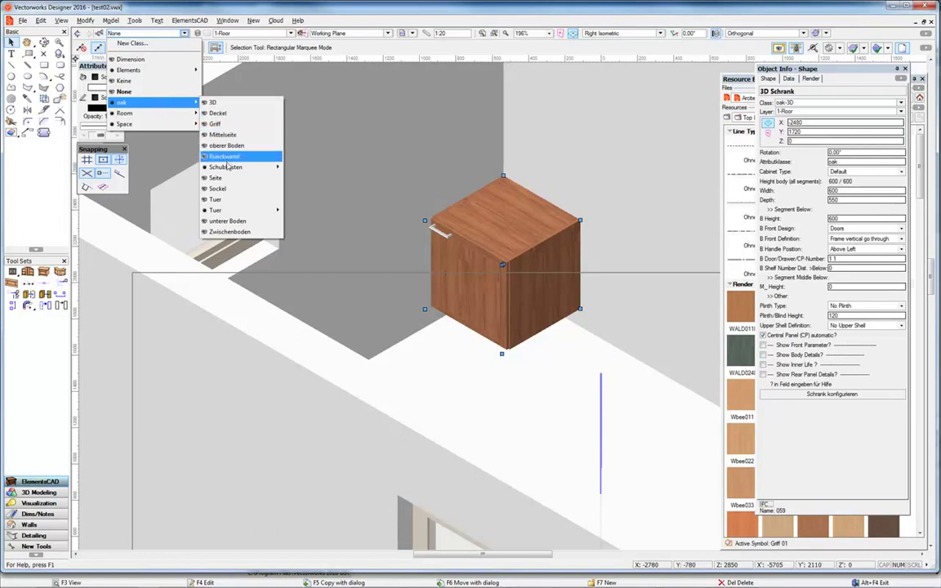
mouse_move(227, 167)
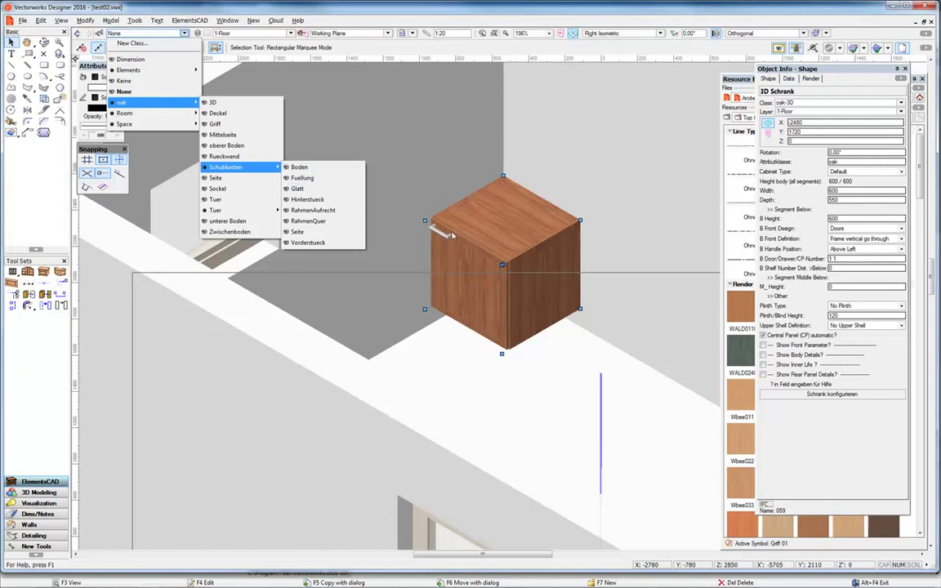
left_click(540, 204)
double_click(541, 203)
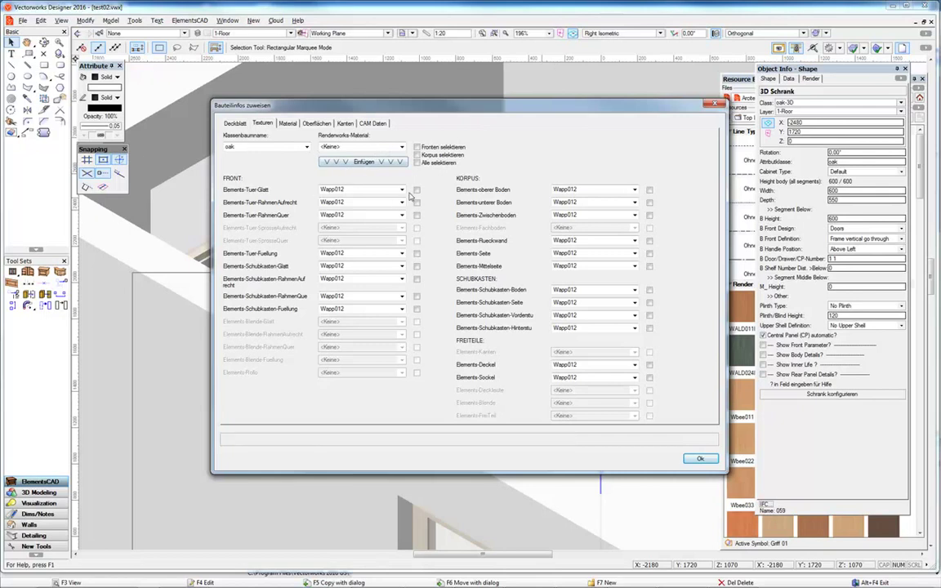
left_click(700, 458)
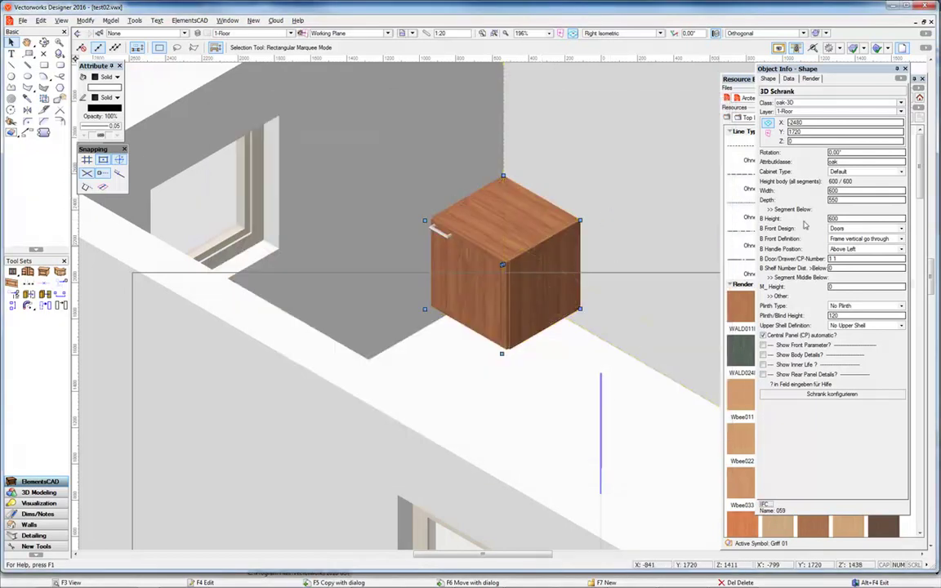
Try tapered legs under the cabinet and settle on the plinth type P.-Blind L R F B Default.
left_click(856, 305)
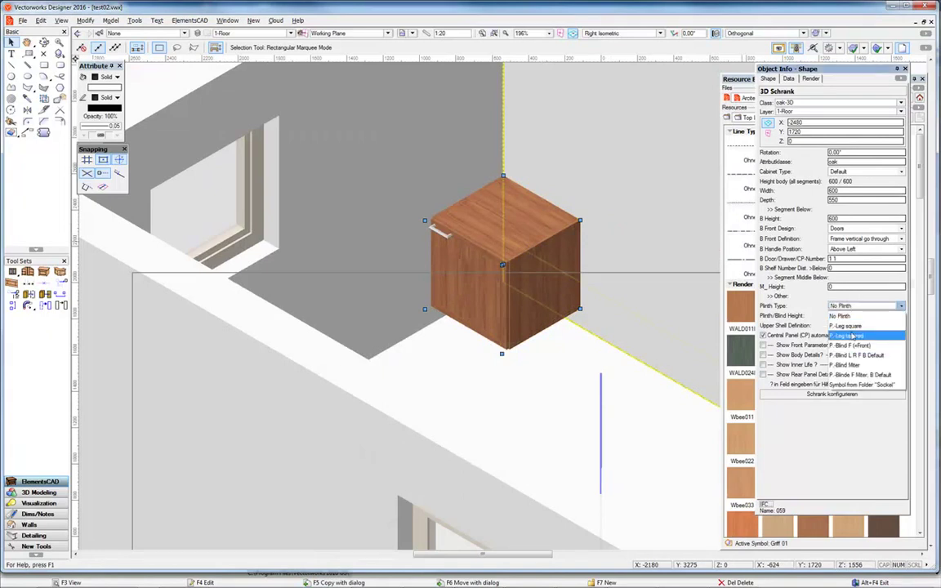
left_click(856, 335)
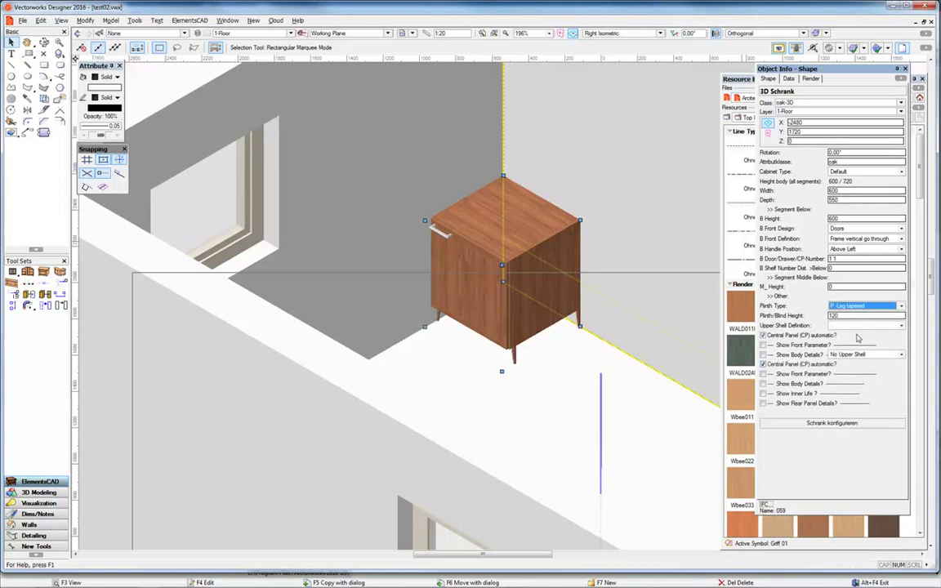
left_click(857, 305)
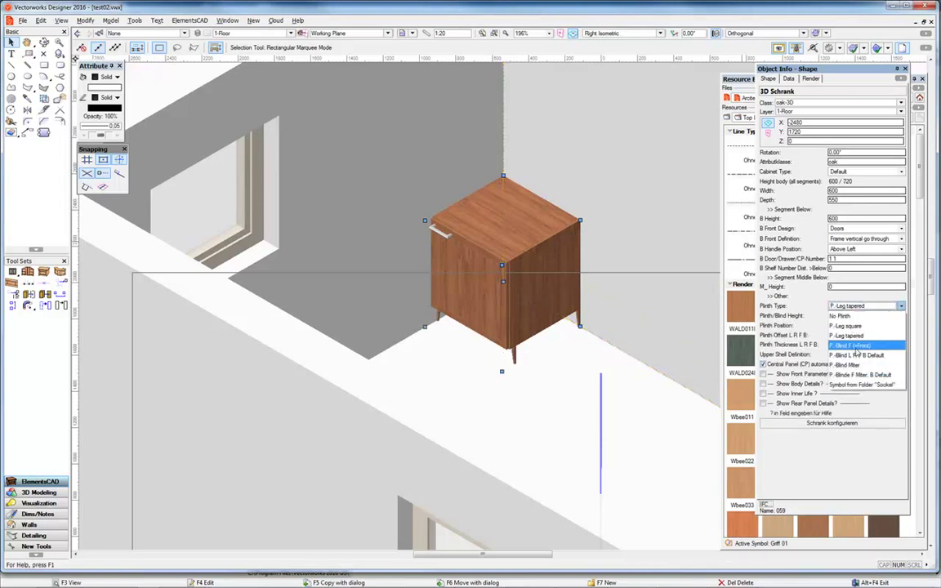
left_click(856, 356)
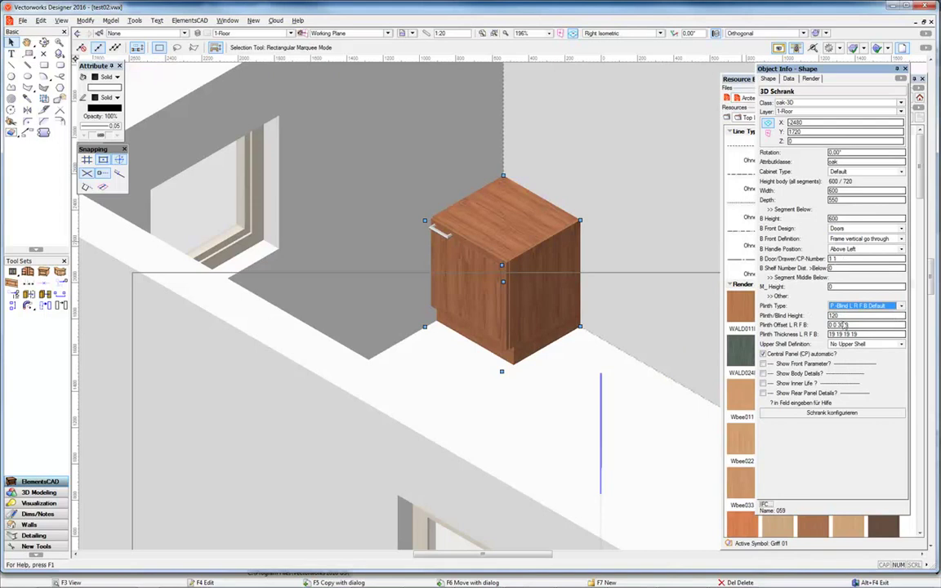
Try the Default upper shell definition on the cabinet and revert it to No Upper Shell.
left_click(854, 345)
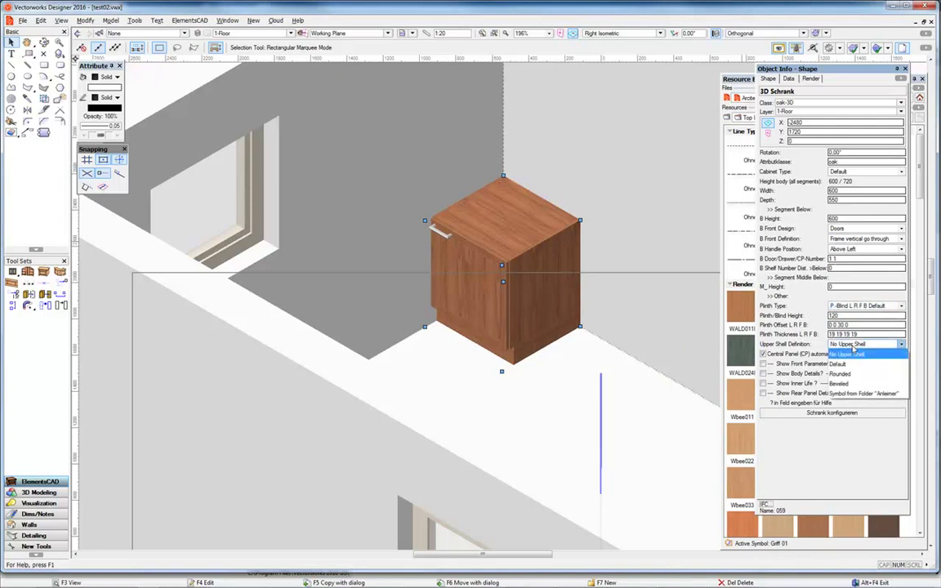
left_click(838, 363)
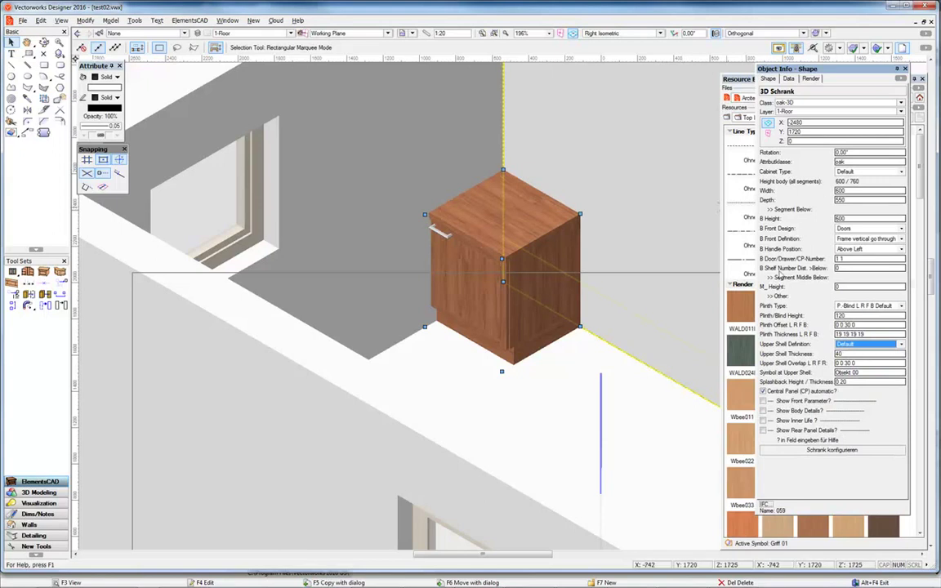
key("Up")
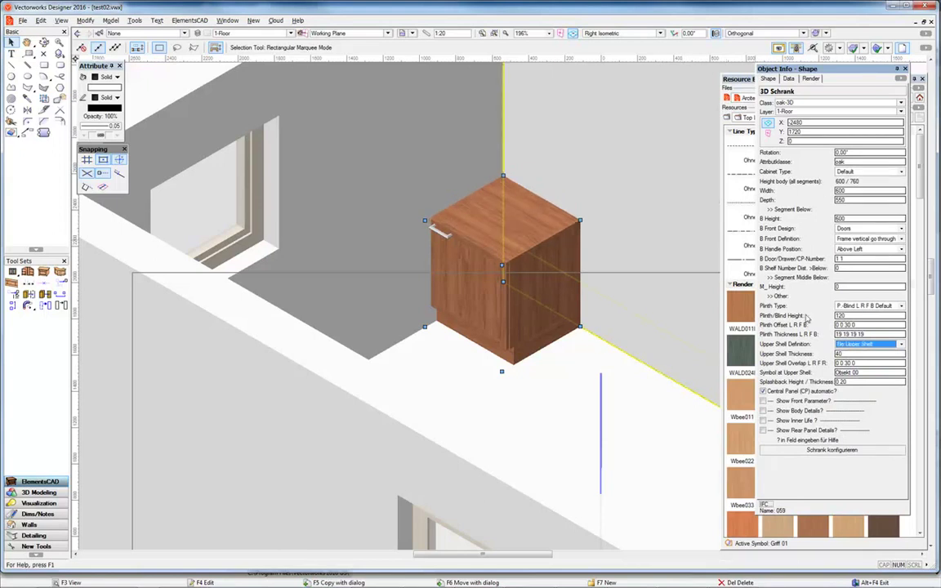
Try the cabinet as a 90° corner unit and as a 45° corner unit.
left_click(852, 172)
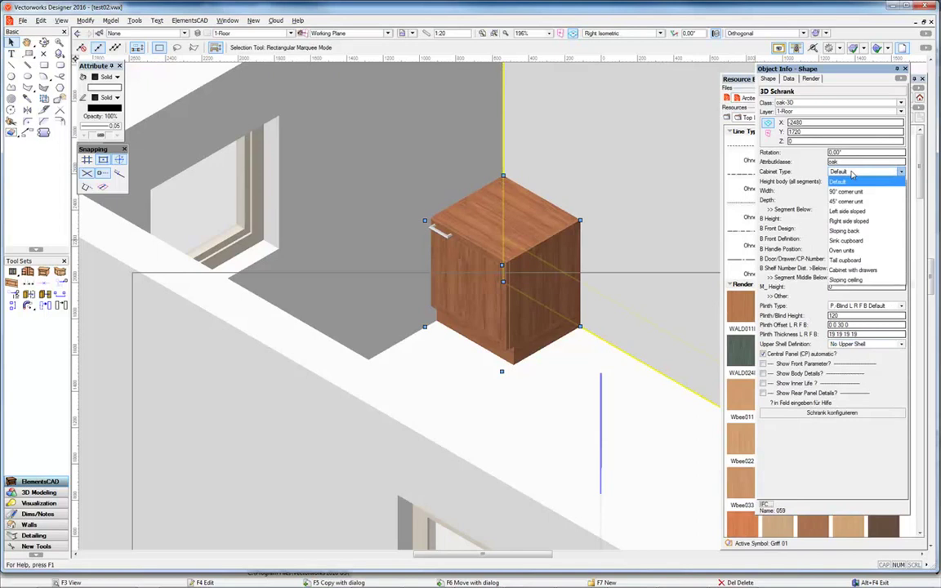
left_click(848, 193)
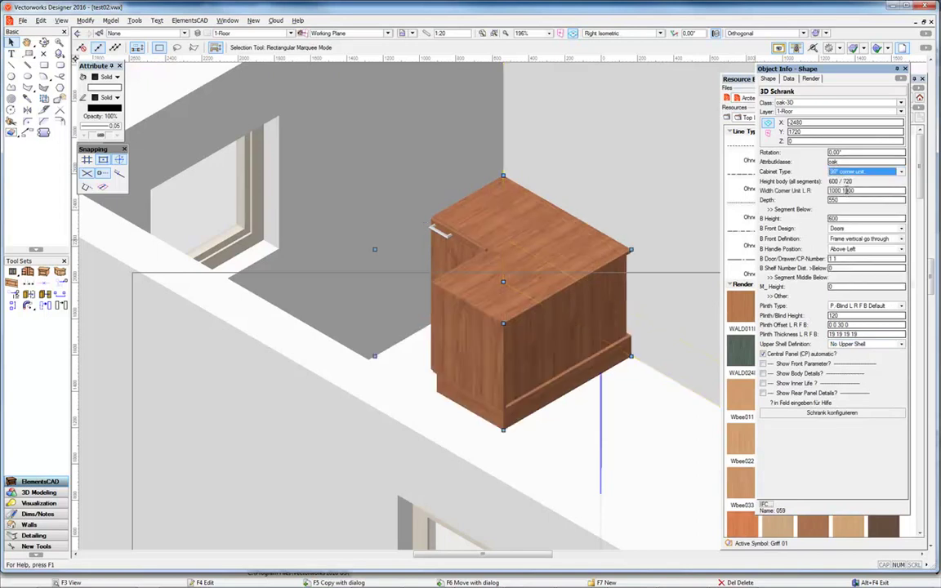
left_click(858, 172)
left_click(853, 193)
Change the cabinet type to Left side sloped and finally to Right side sloped.
left_click(855, 171)
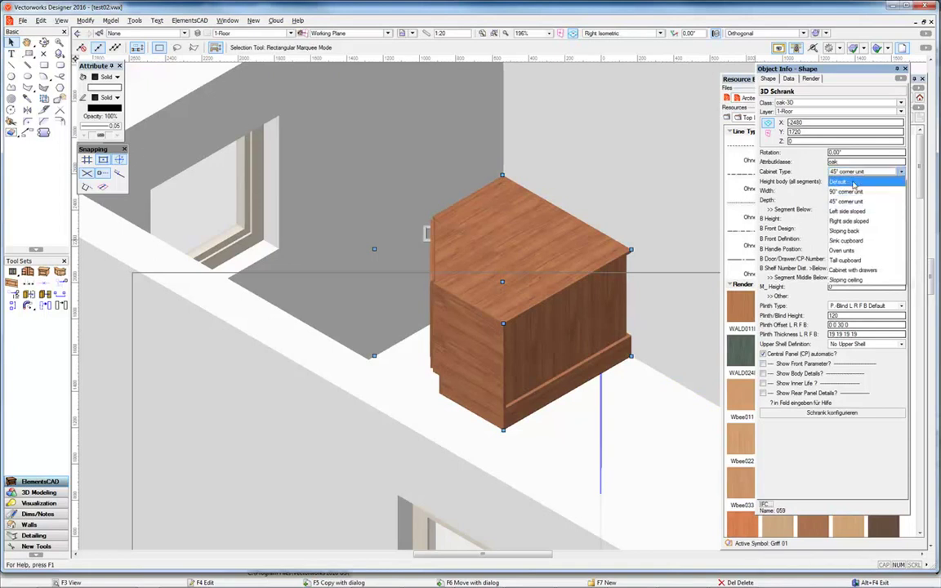
left_click(853, 213)
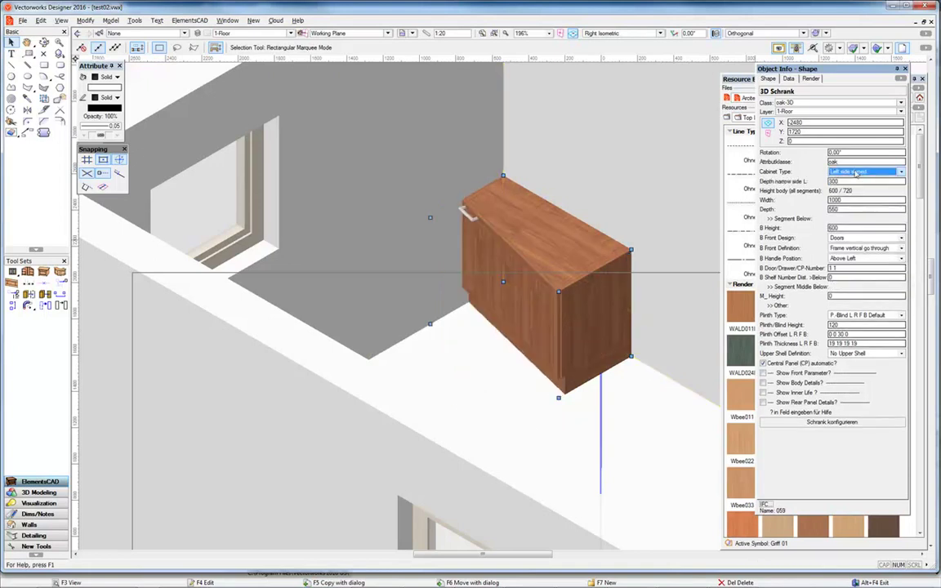
left_click(857, 171)
left_click(853, 221)
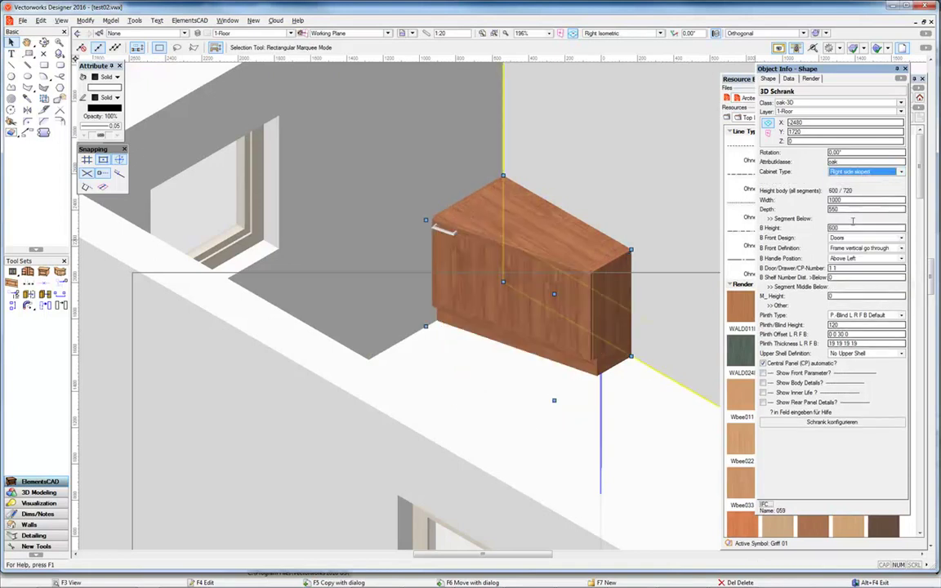
Change the cabinet type to Sloping ceiling and set the lower segment's front definition to Plain.
left_click(857, 171)
left_click(851, 280)
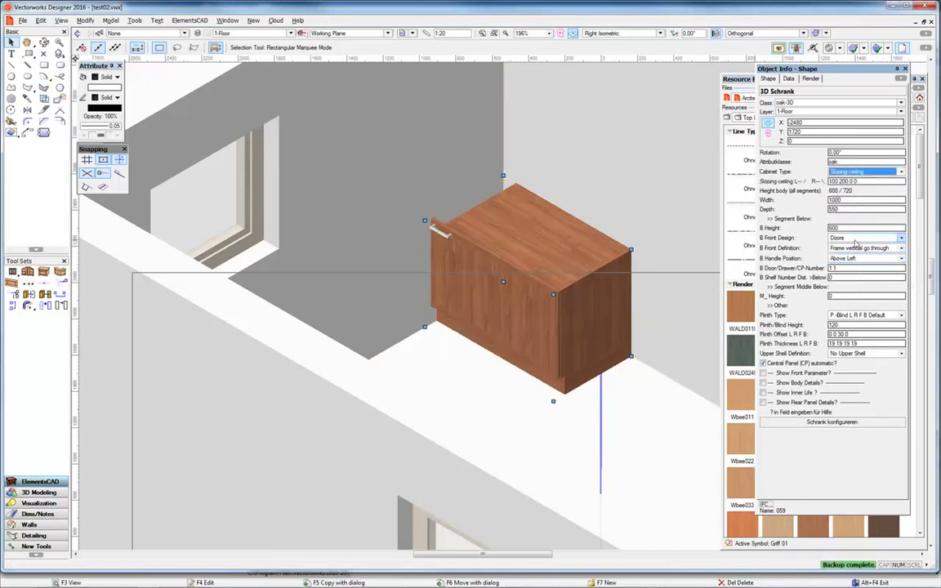
left_click(857, 247)
left_click(848, 258)
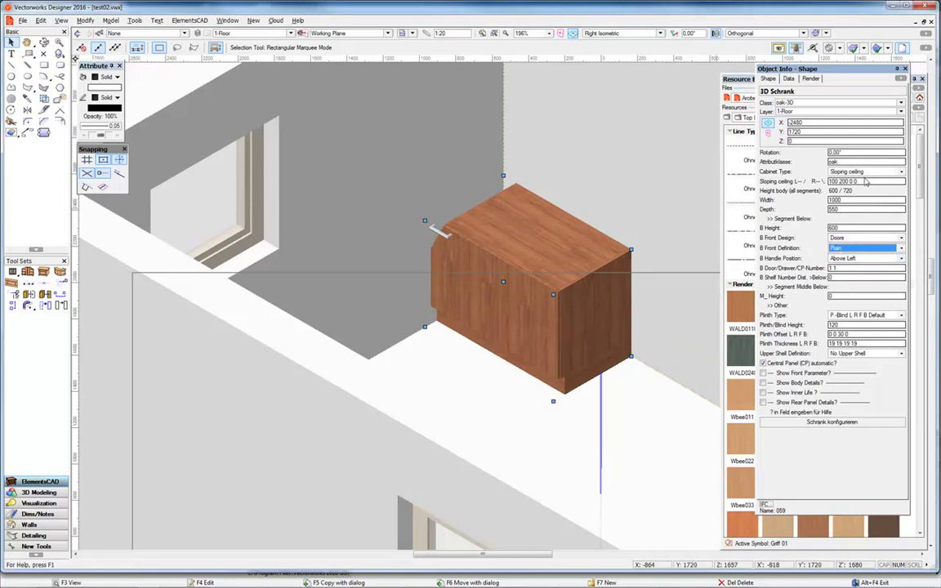
Enlarge the sloping ceiling cabinet to a width of 2000 and a lower segment height of 1500.
left_click_drag(848, 201, 782, 199)
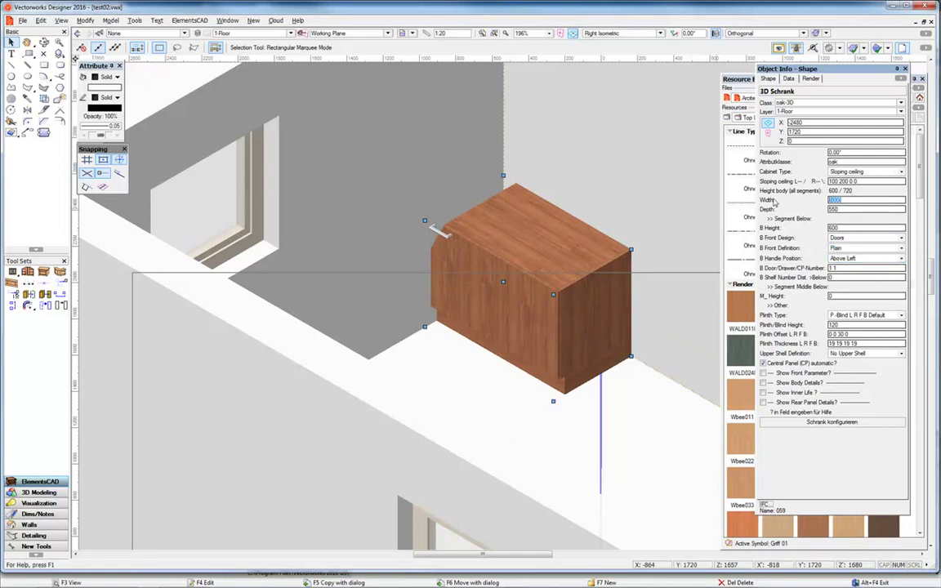
type("2")
key("Return")
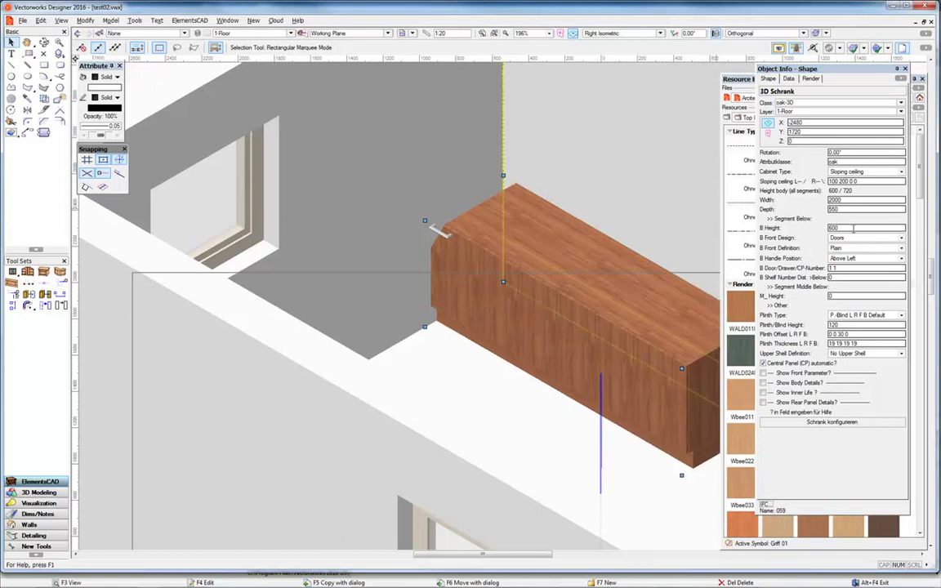
left_click_drag(851, 229, 775, 231)
type("15")
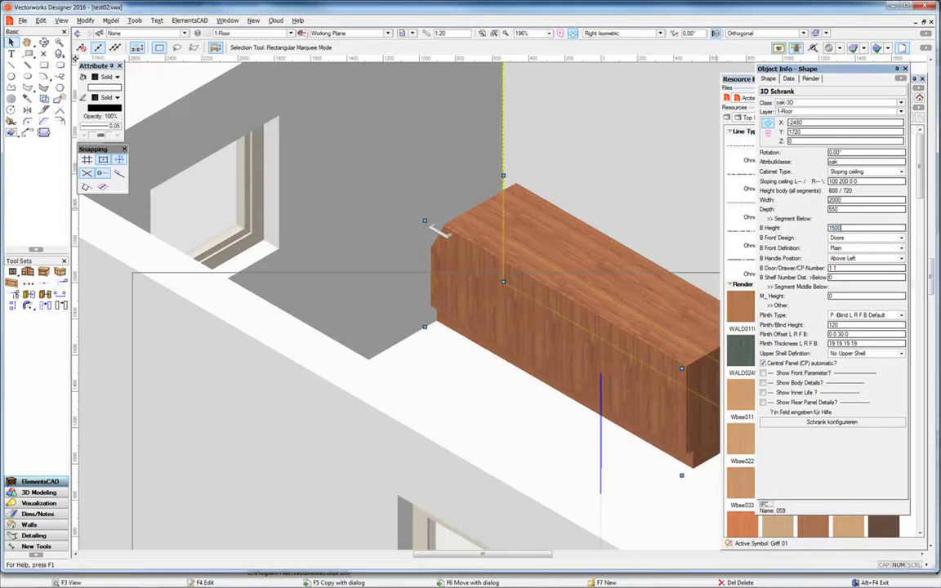
key("Return")
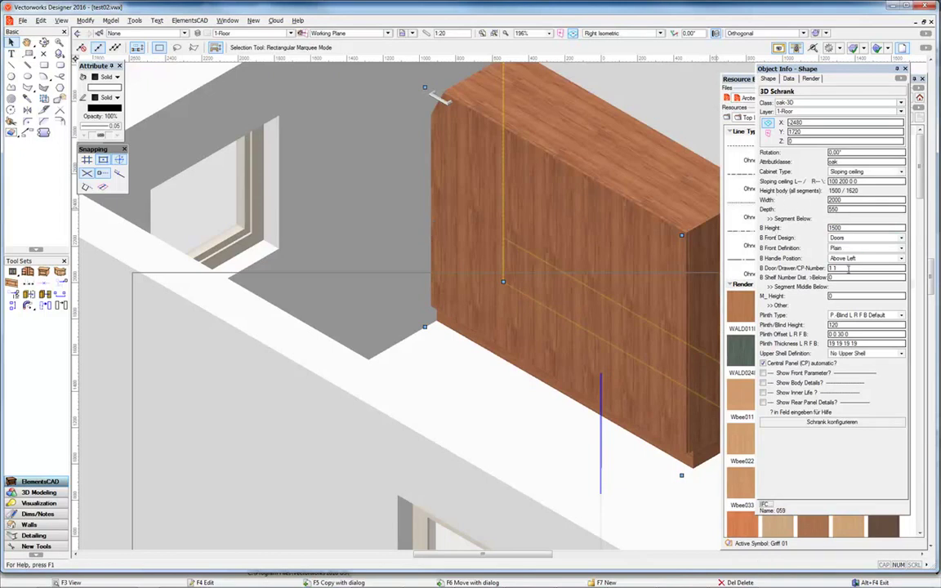
Divide the lower segment's front into three doors by setting its door/drawer number to 3 1.
left_click_drag(848, 268, 787, 269)
type("2")
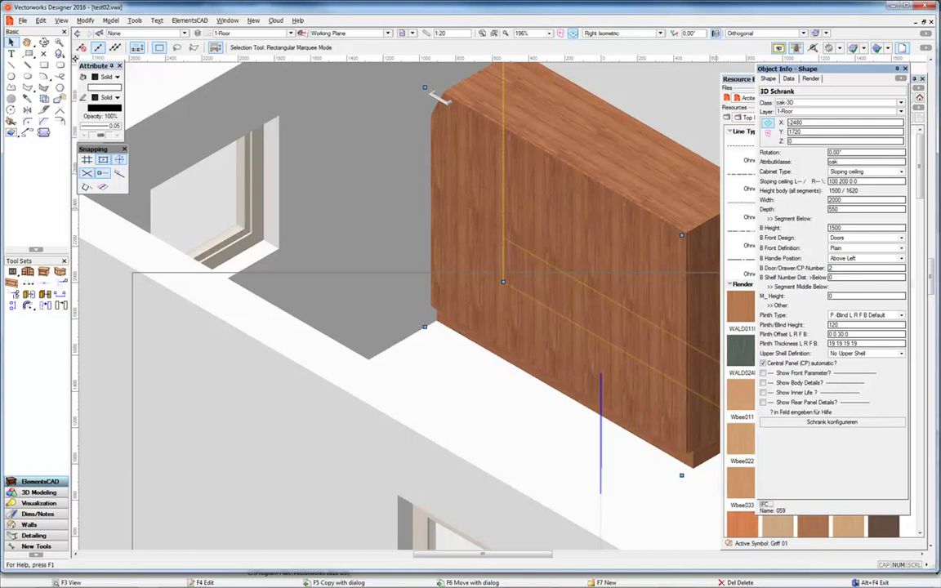
key("Return")
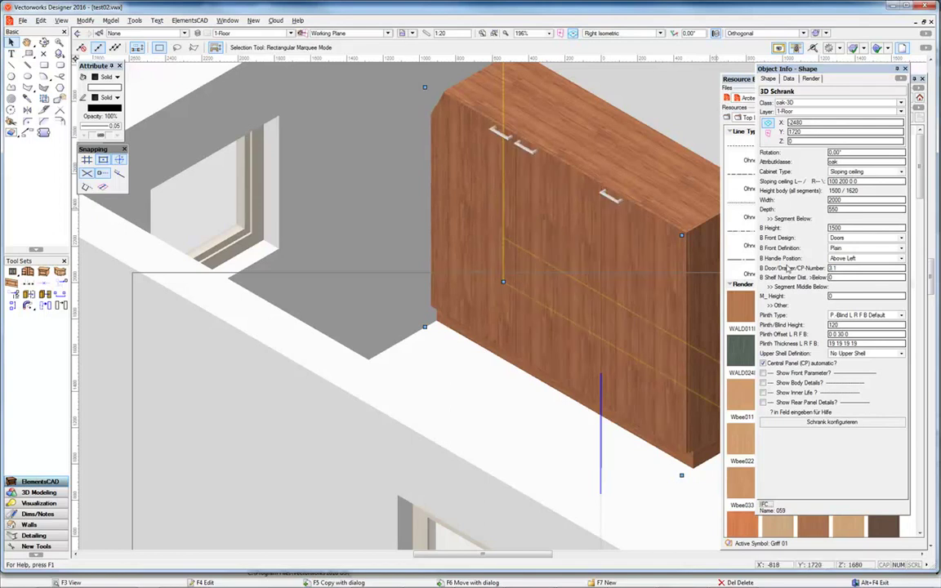
Try the handle position Above Right 90° on the doors and settle on Center Left 90°.
left_click(856, 258)
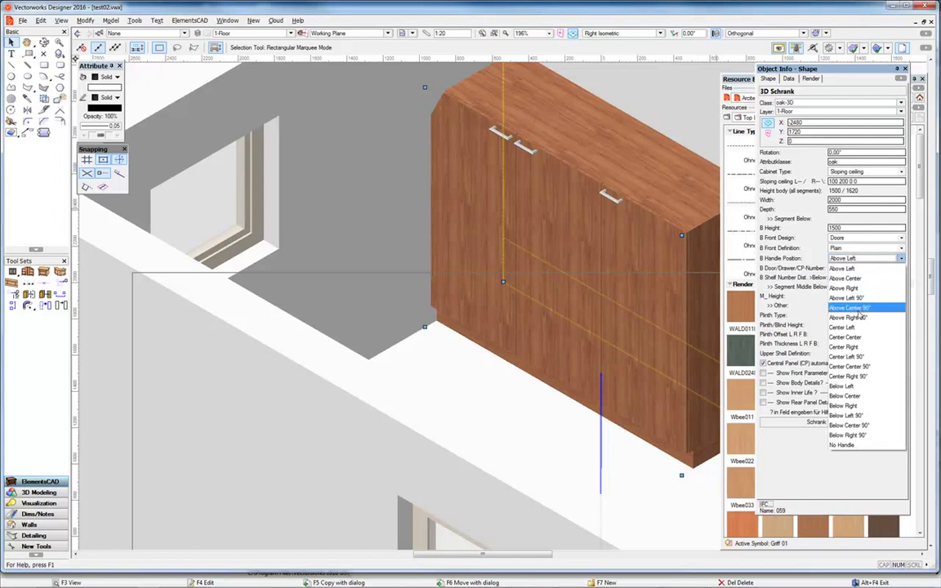
left_click(863, 317)
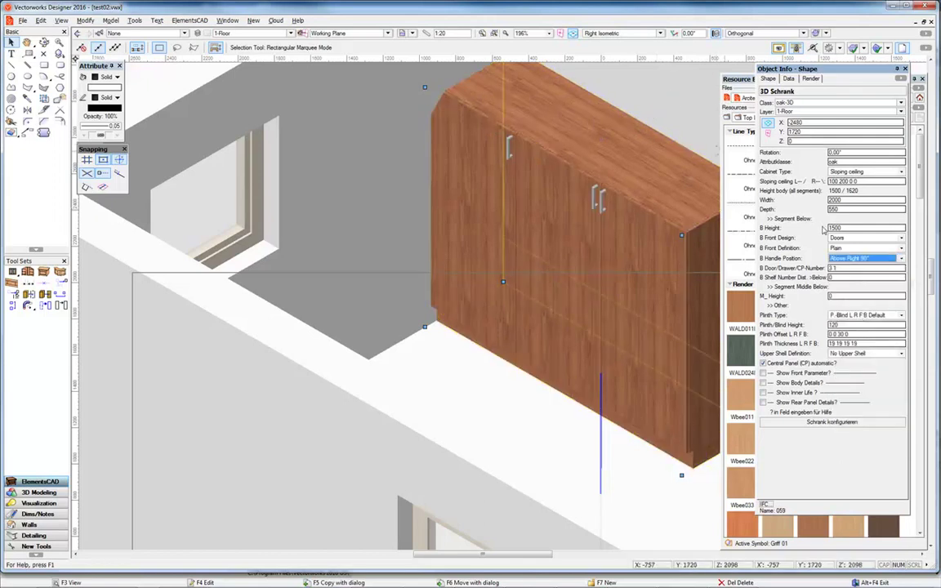
left_click(864, 259)
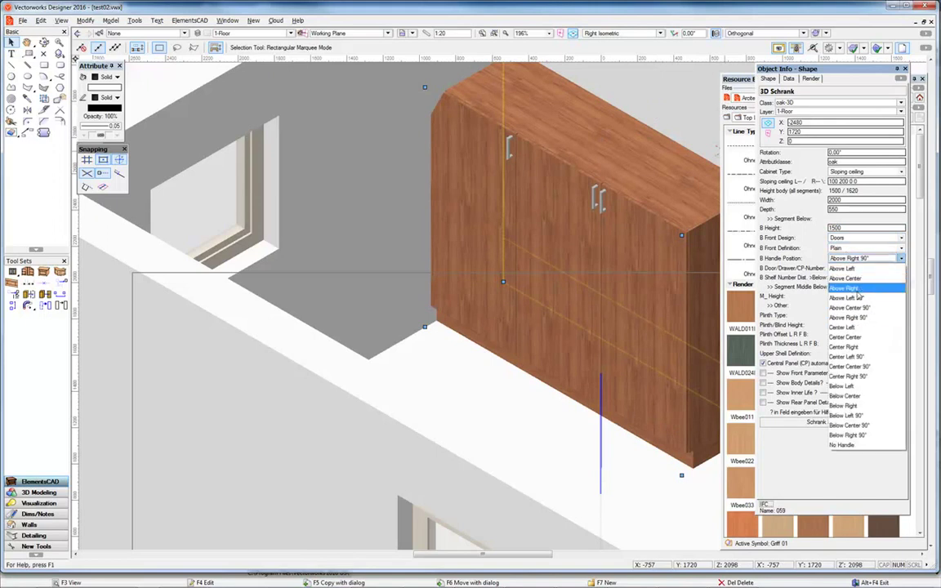
left_click(855, 358)
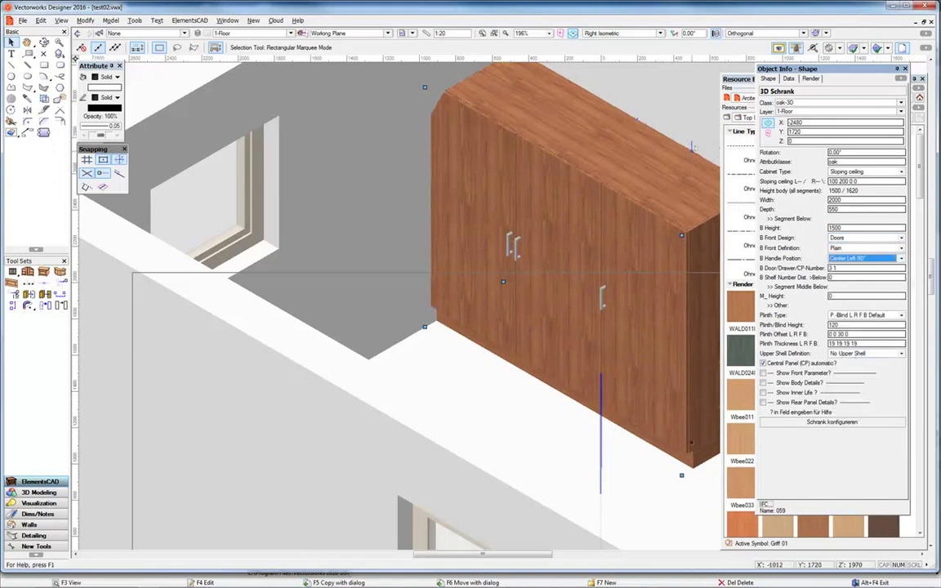
left_click(784, 185)
type("20")
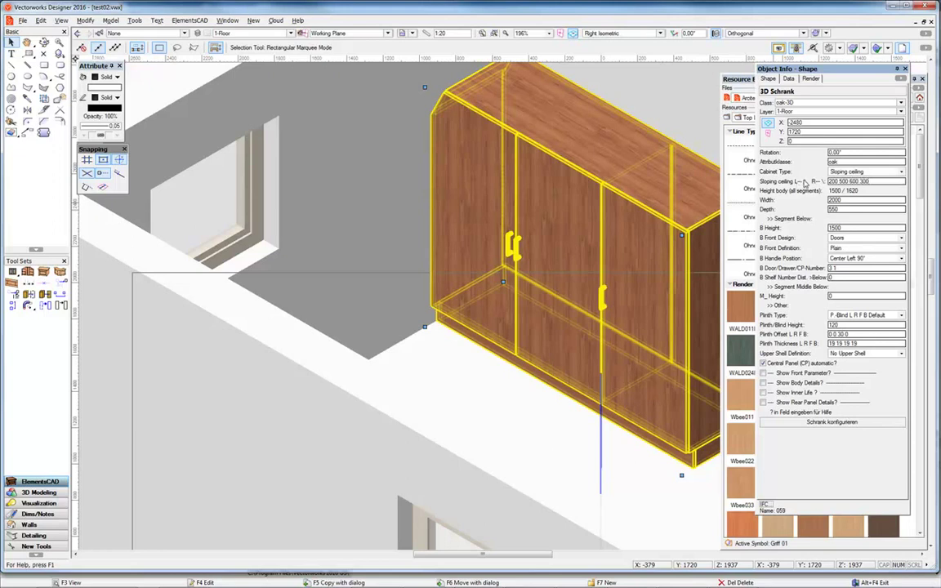
left_click(831, 181)
key("Return")
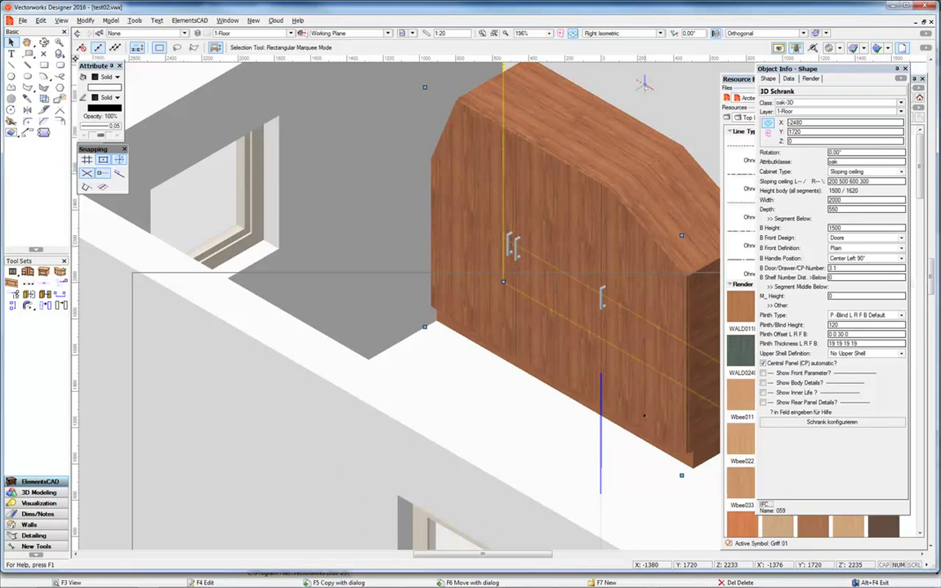
Change the cabinet type to Default and set the lower segment's door/drawer number to 1 1.
left_click(860, 174)
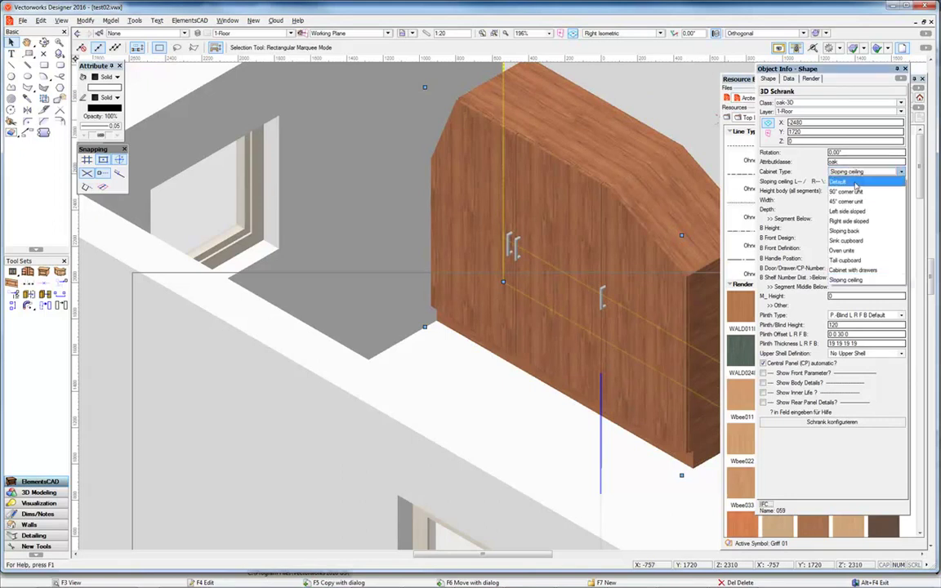
left_click(854, 181)
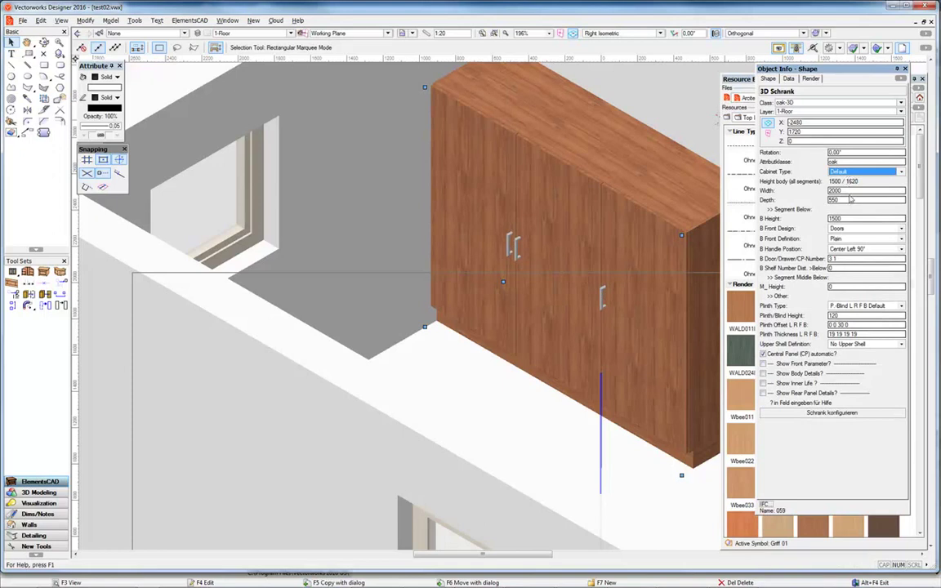
key("Tab")
key("Tab")
key("Tab")
key("Tab")
key("Tab")
key("Tab")
key("Tab")
type("1.1")
key("Return")
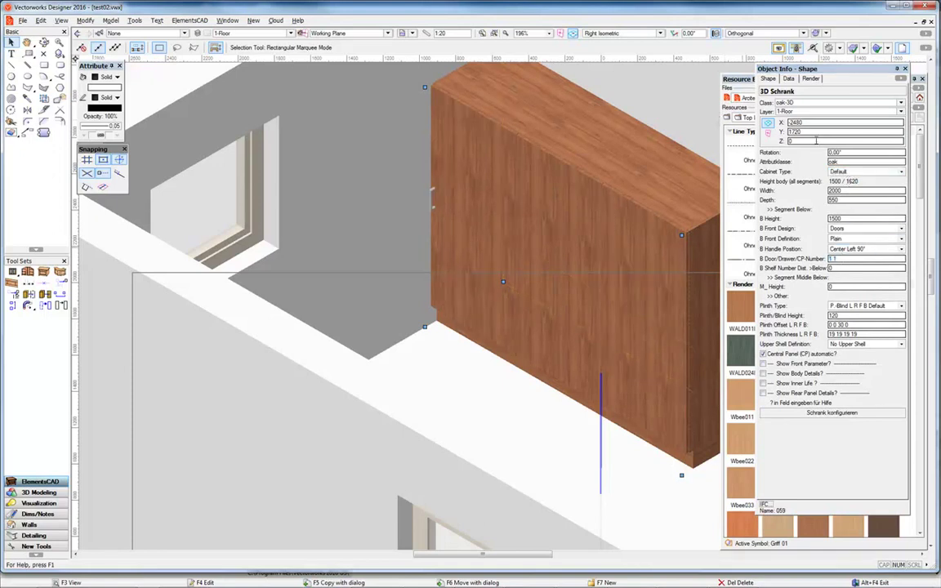
Set the cabinet's width to 600 and the lower segment's height first to 740, finally to 600.
left_click(855, 192)
type("800")
key("Tab")
key("Tab")
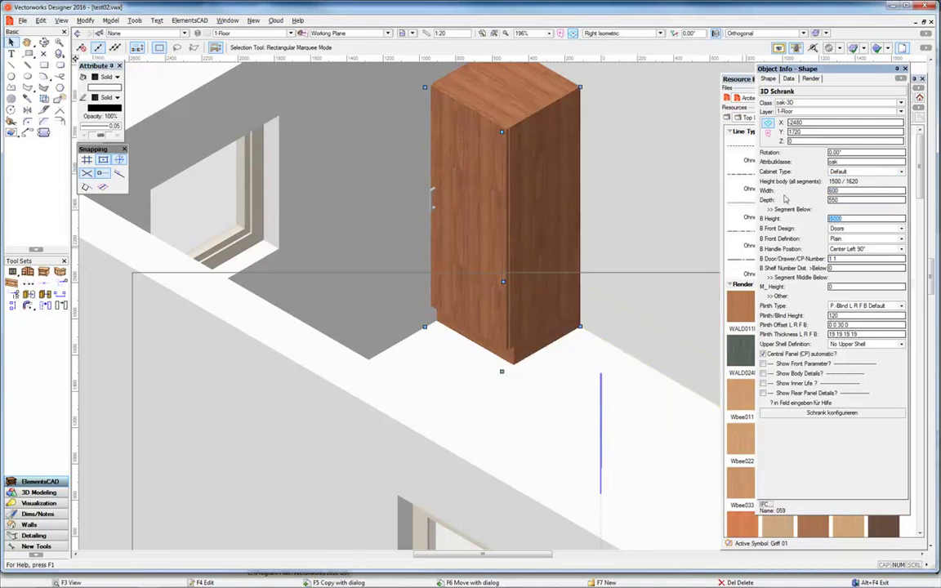
type("740")
key("Return")
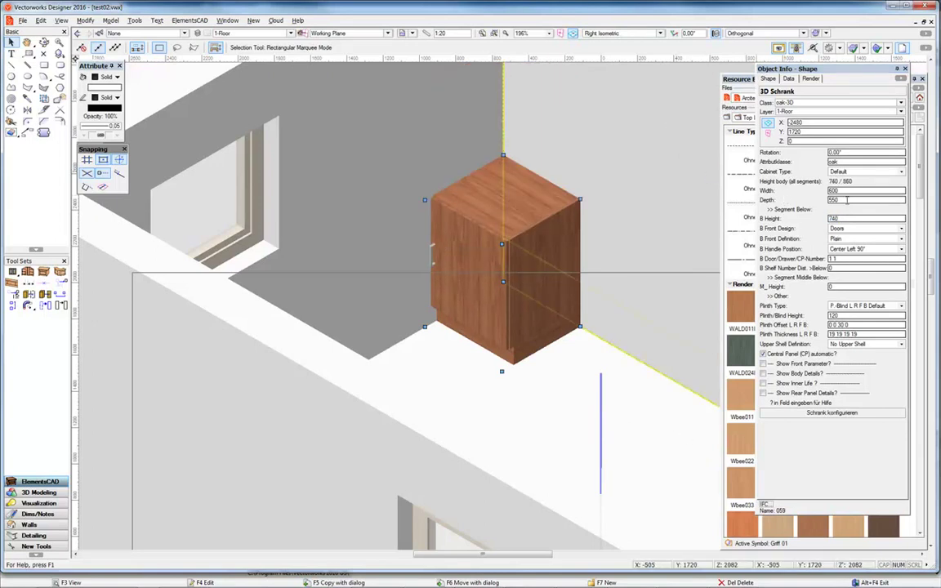
type("600")
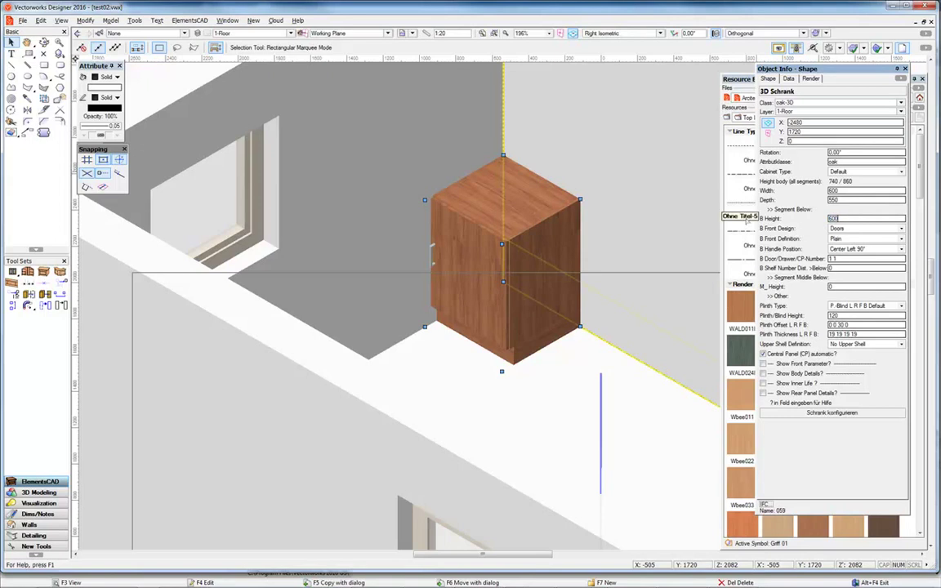
key("Return")
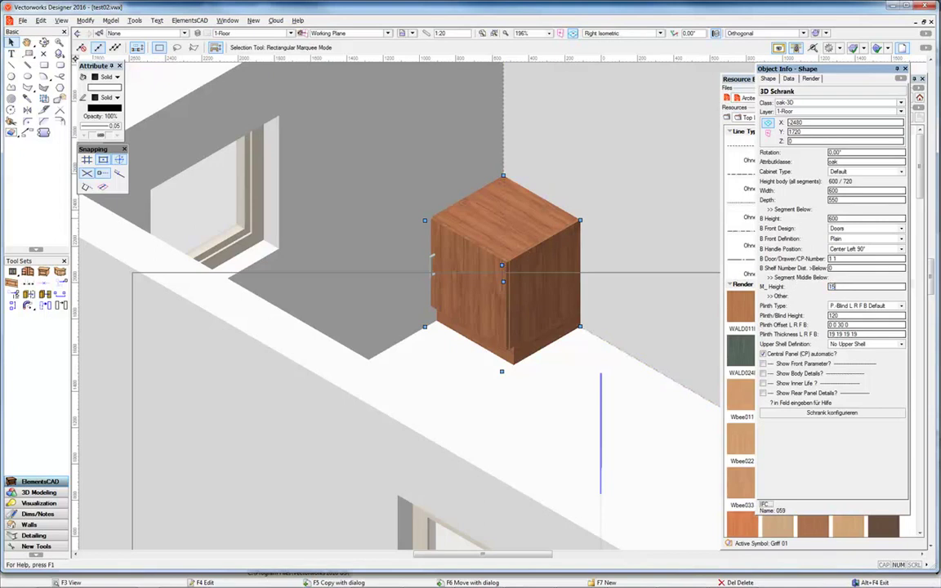
Add a middle segment with a height of 150 above the lower one and keep its front design as Doors.
key("Tab")
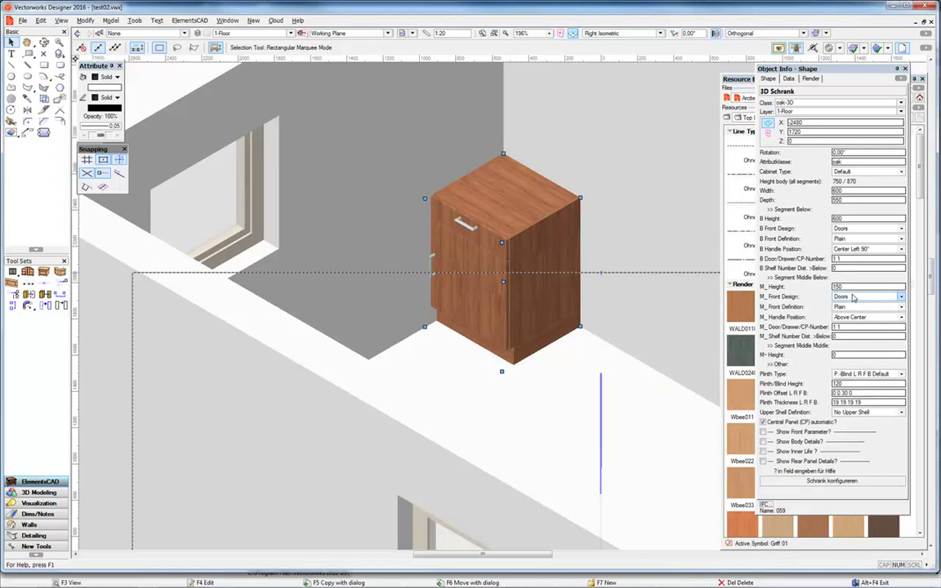
left_click(850, 297)
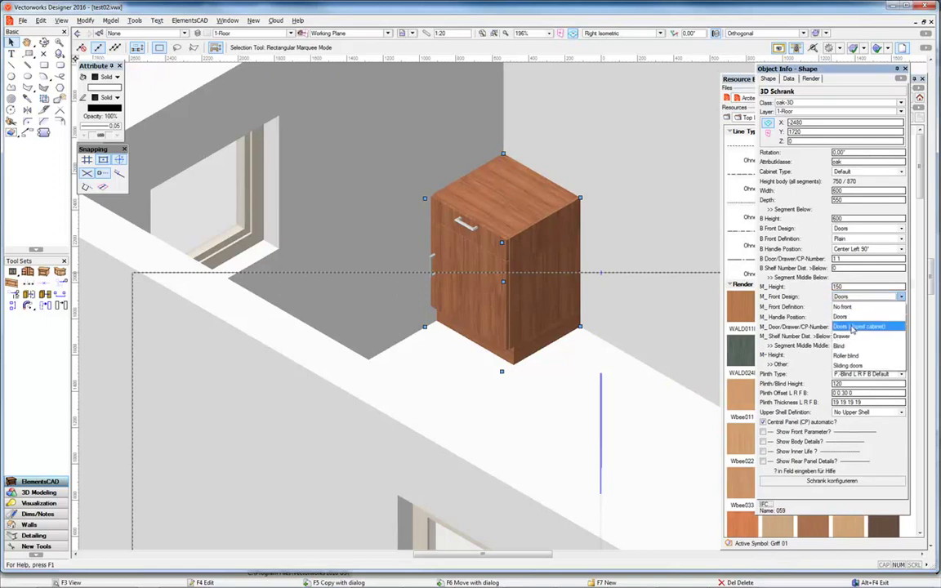
left_click(854, 300)
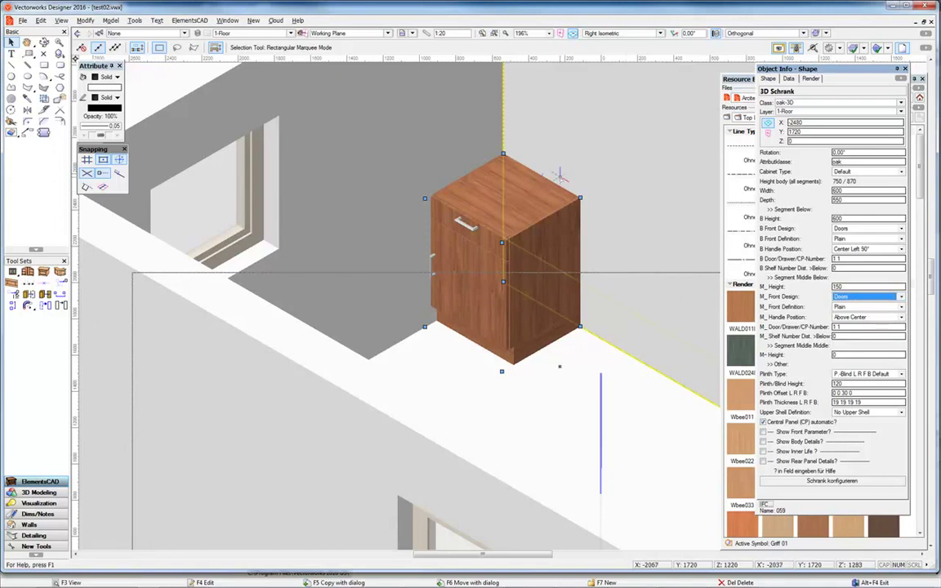
Assign the Fpy19 panel material to all parts of the cabinet, view the edge settings and accept the component information.
double_click(540, 217)
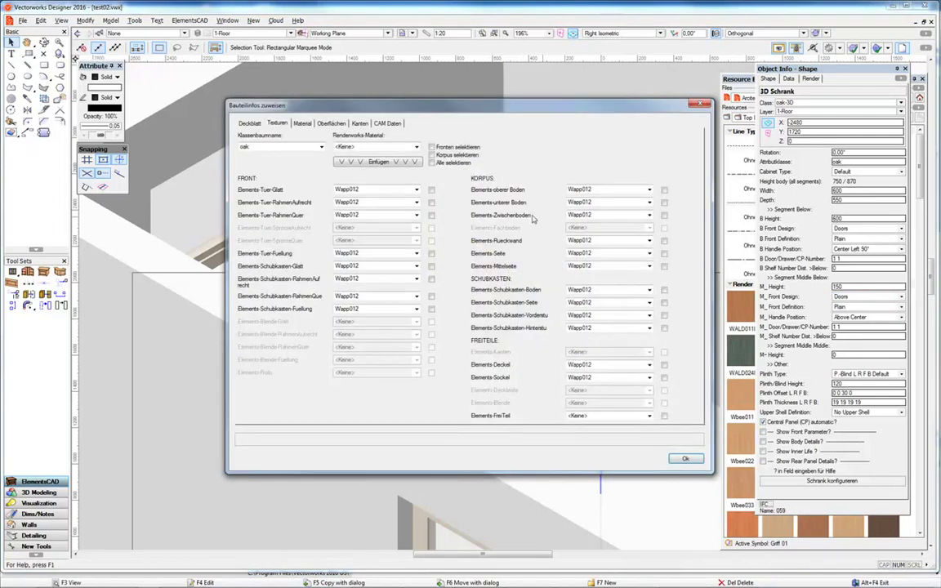
left_click(303, 123)
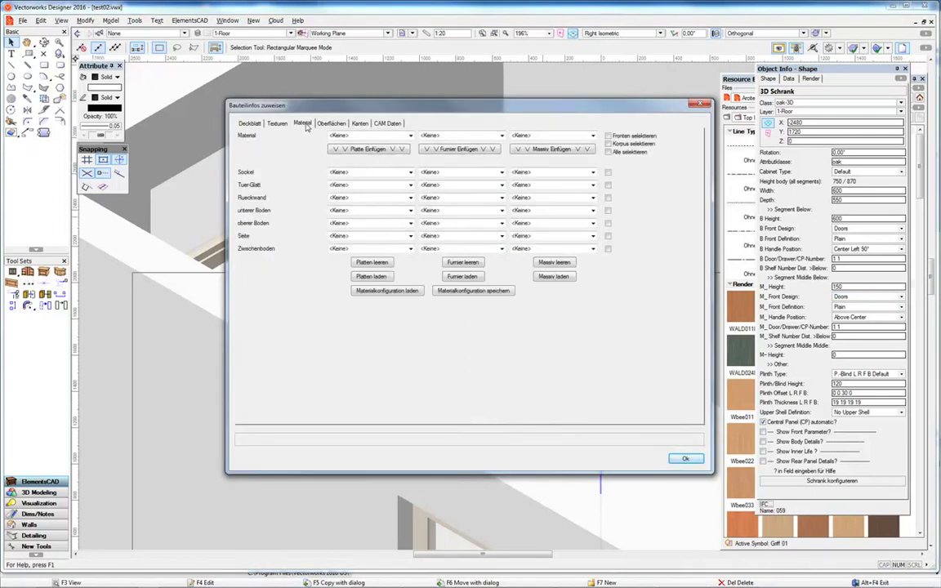
left_click(360, 136)
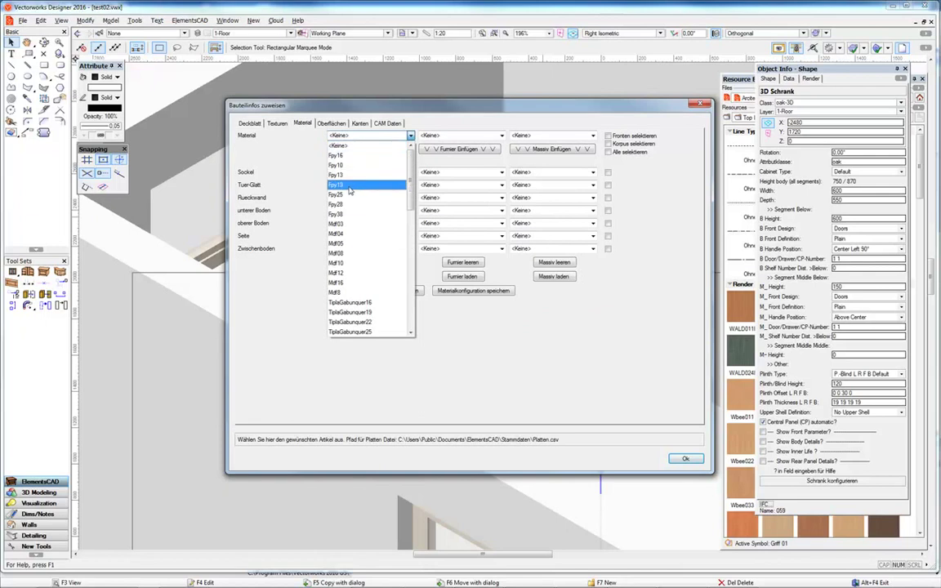
left_click(348, 187)
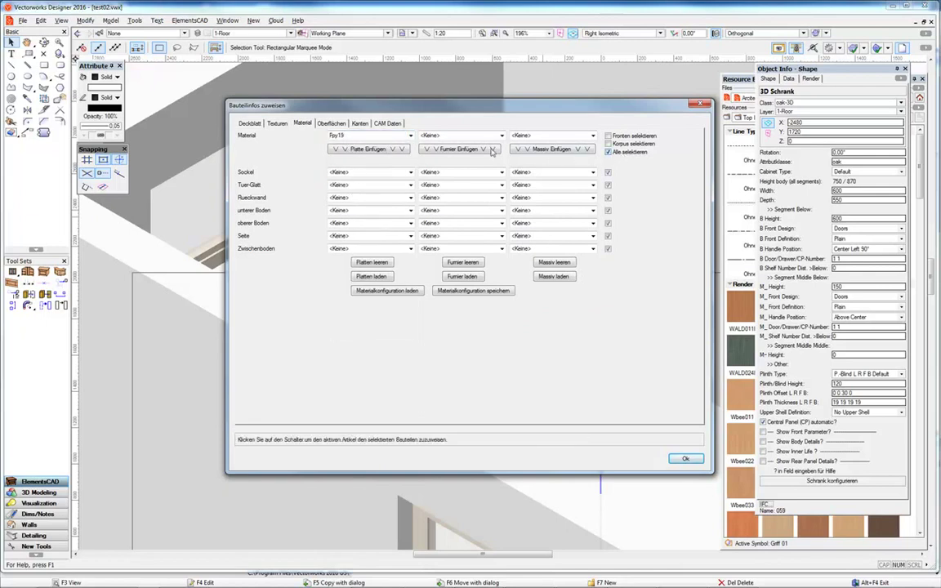
left_click(368, 150)
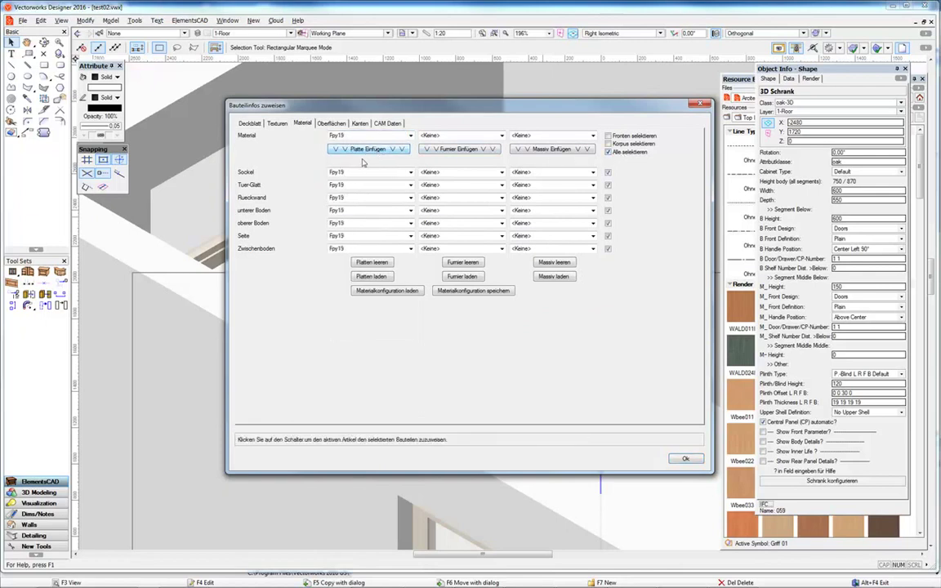
left_click(359, 123)
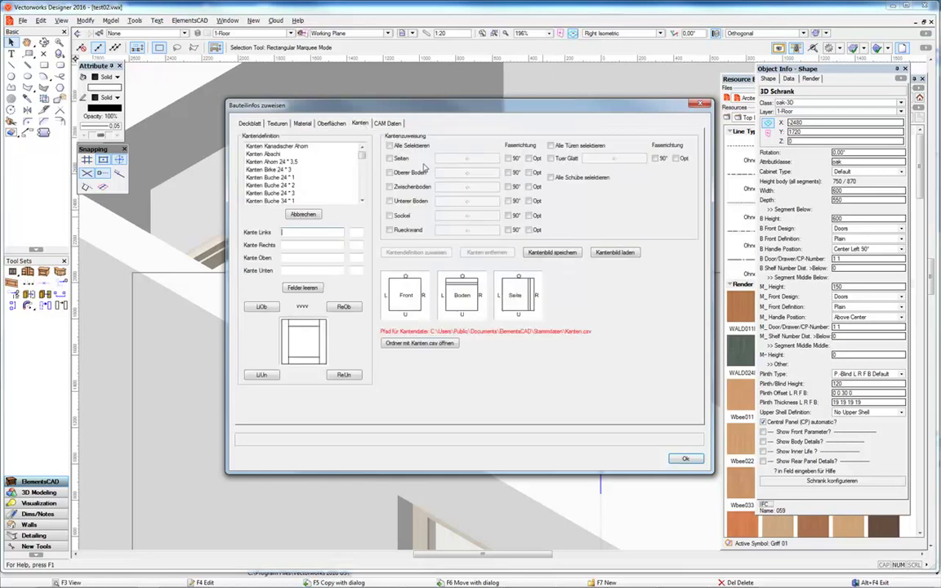
left_click(686, 459)
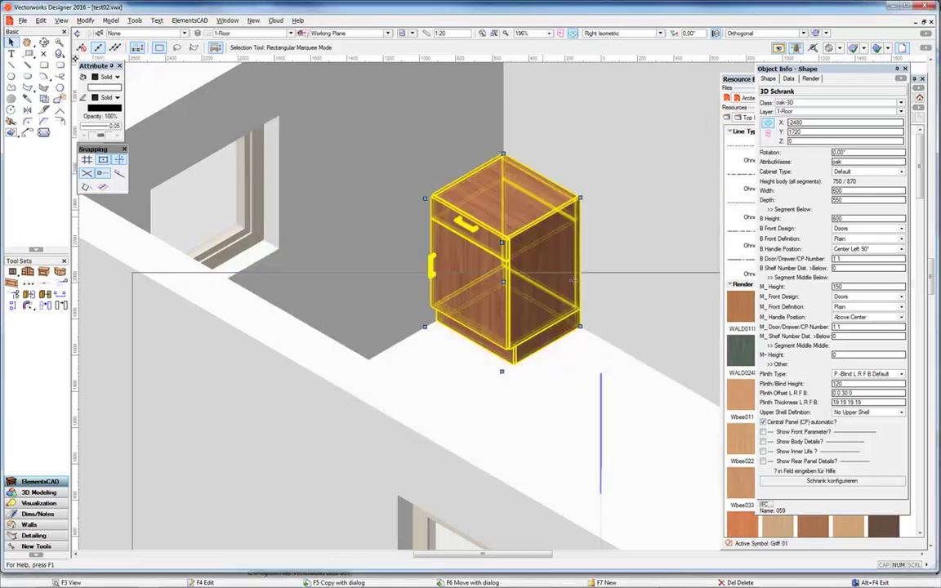
Generate a cutting list worksheet for the selected cabinet using the suggested list name.
left_click(228, 21)
mouse_move(173, 20)
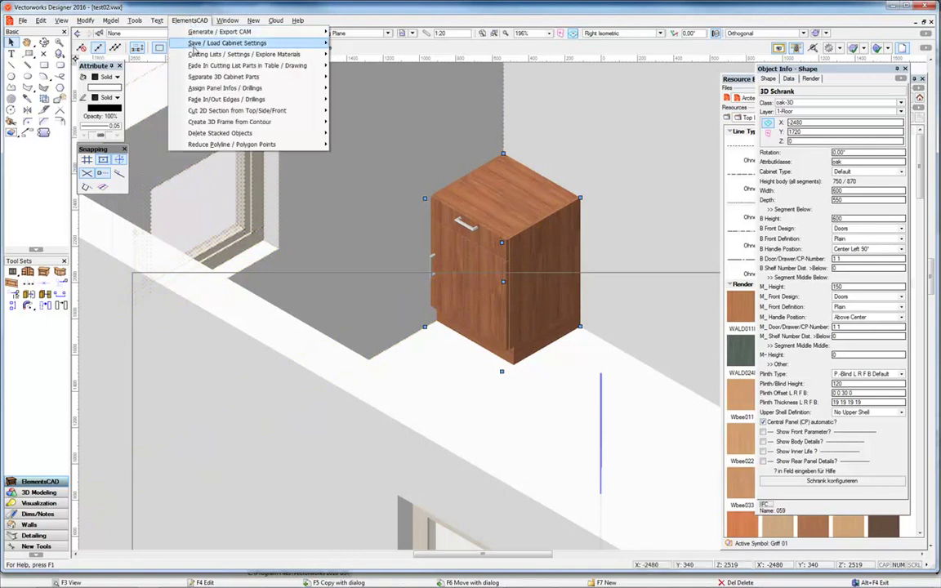
mouse_move(178, 54)
left_click(347, 55)
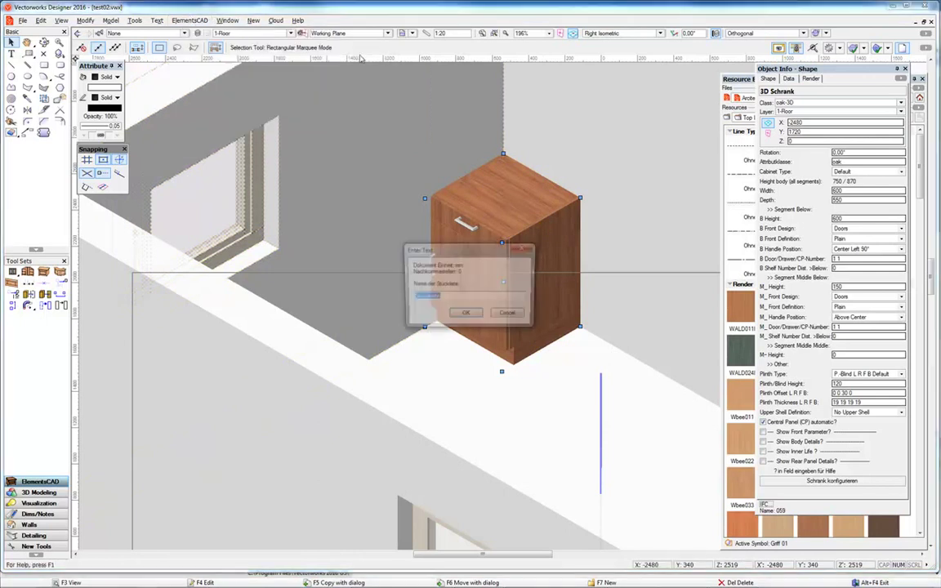
left_click(465, 316)
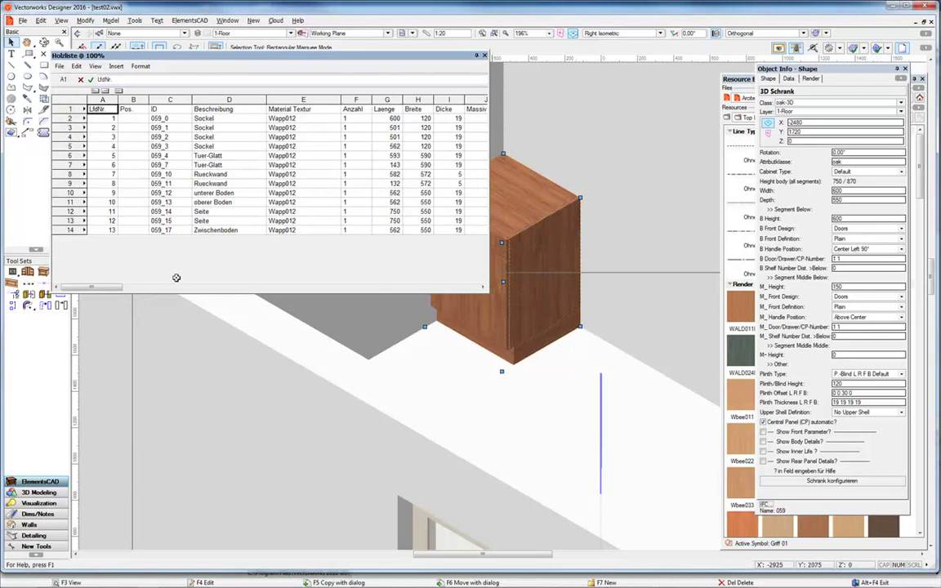
mouse_move(106, 286)
left_mouse_down()
mouse_move(173, 297)
mouse_move(97, 299)
mouse_move(224, 287)
mouse_move(97, 288)
left_mouse_up()
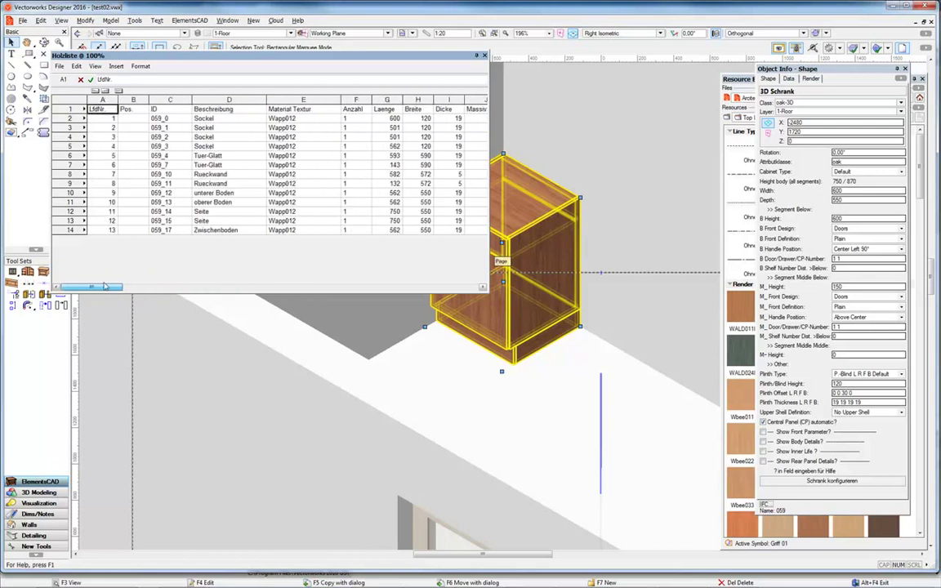
Close the cutting list and assign the Dübel DM 10mm variabel connector to all shelf joints in the cabinet's drilling patterns.
left_click(484, 56)
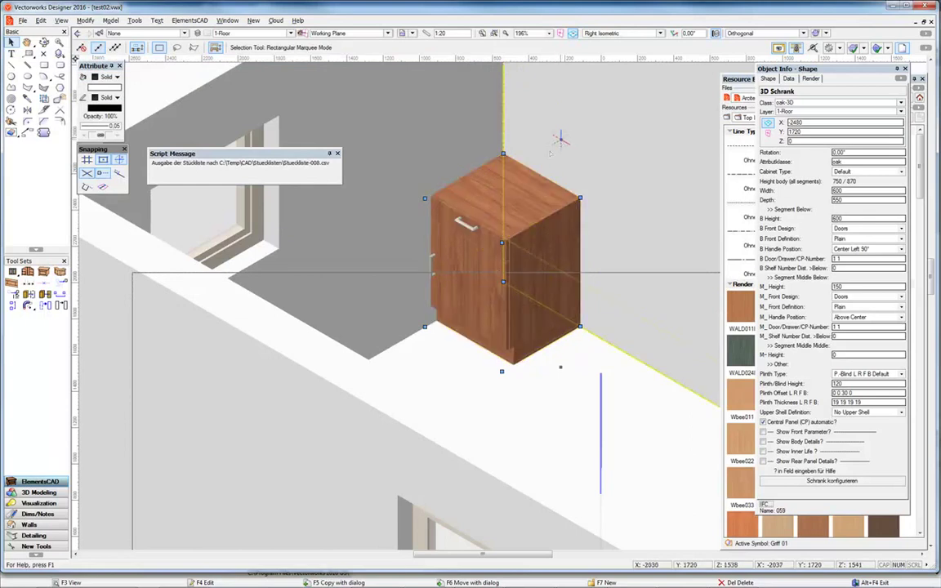
right_click(576, 209)
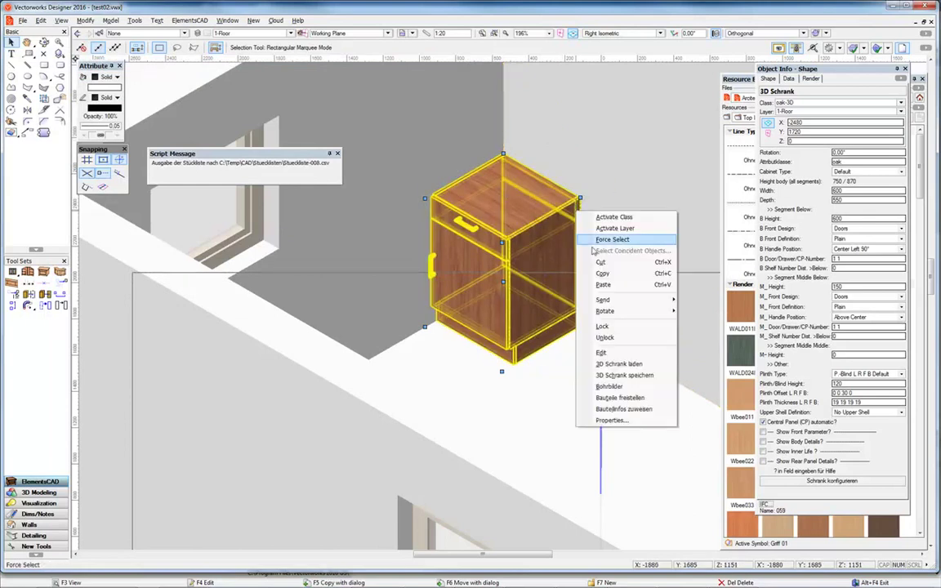
left_click(627, 388)
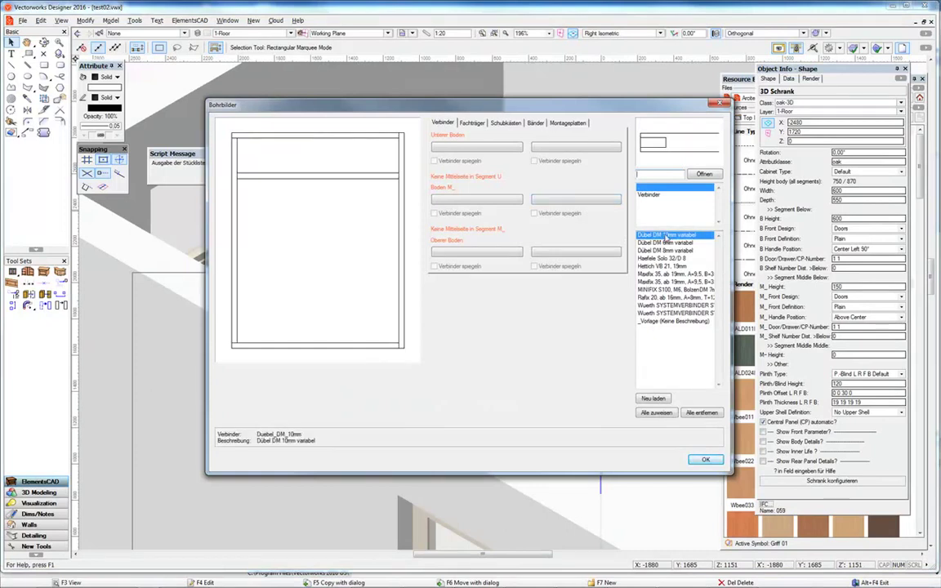
left_click(657, 413)
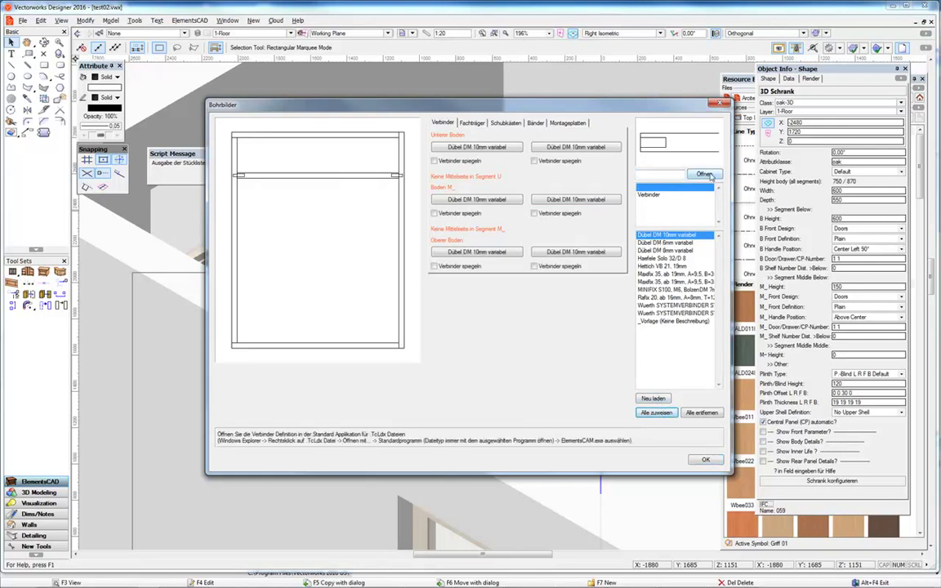
Examine the 10 mm dowel connector's definition and its vertical drilling row settings in ElementsCAM, and return to Vectorworks.
left_click(705, 175)
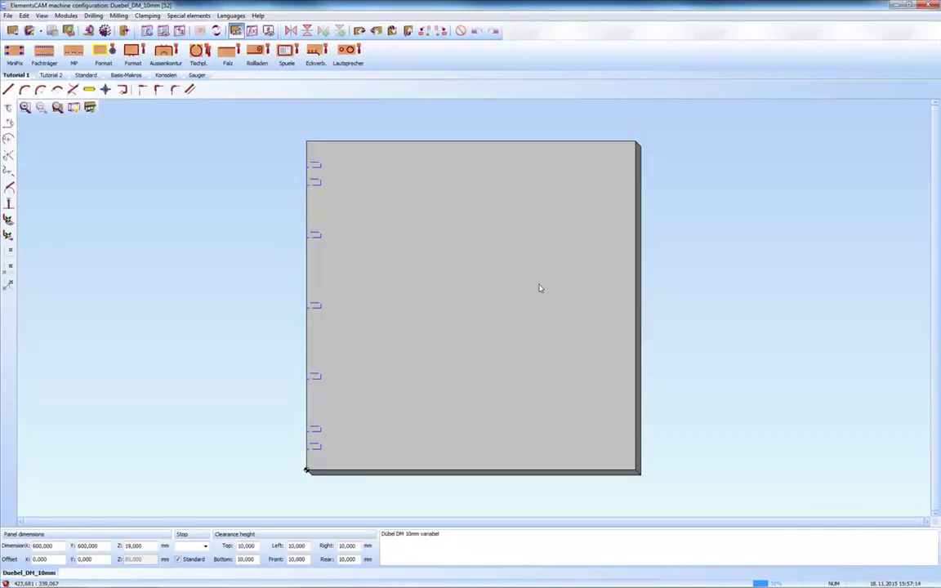
left_click(231, 17)
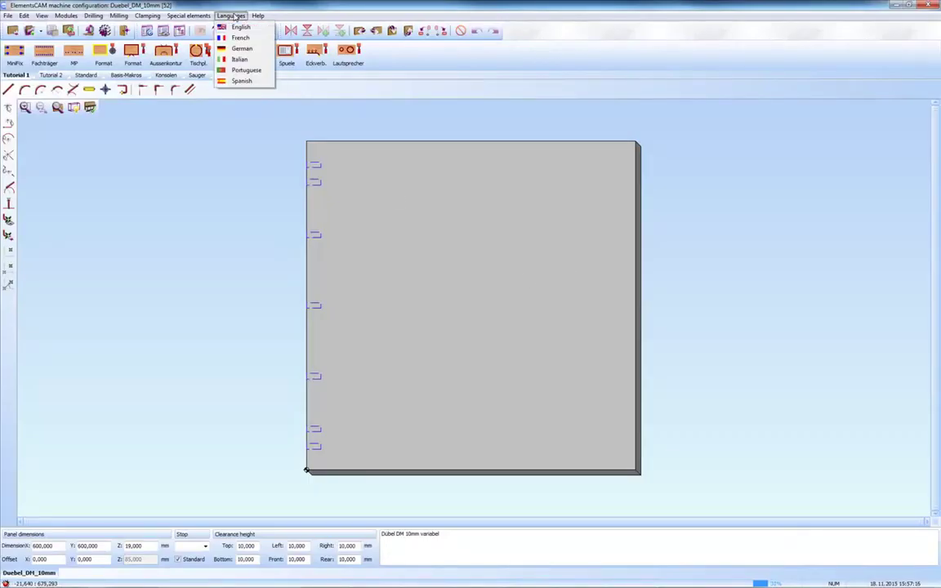
left_click(232, 16)
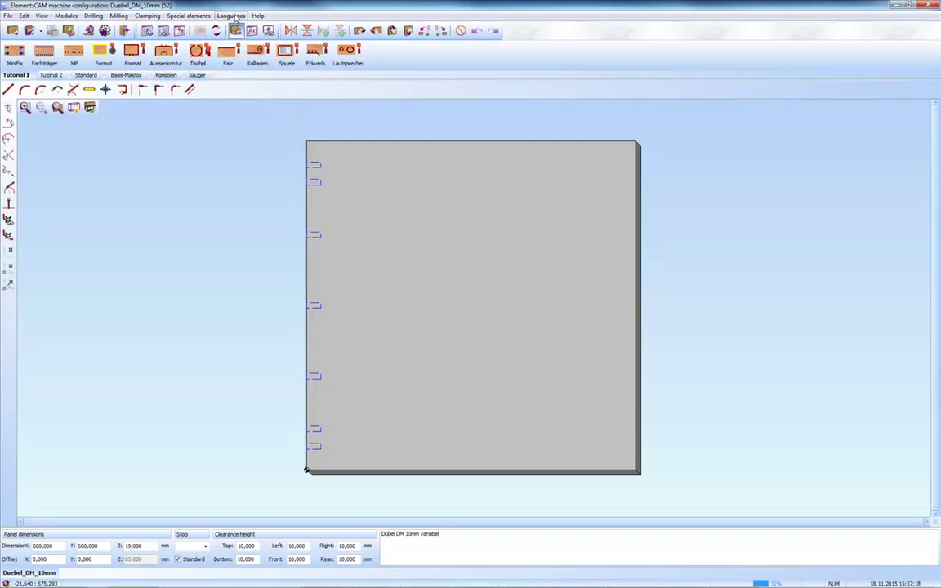
double_click(315, 170)
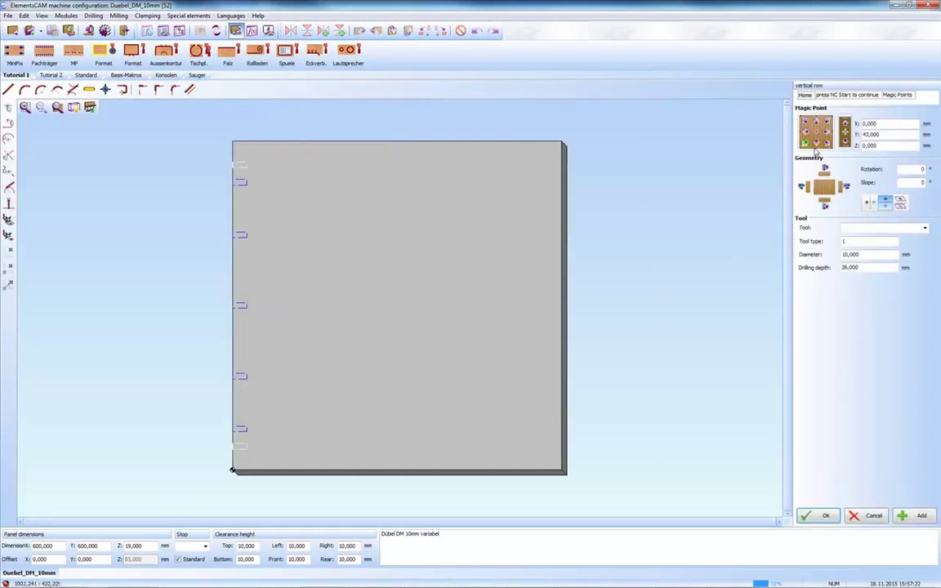
left_click(872, 517)
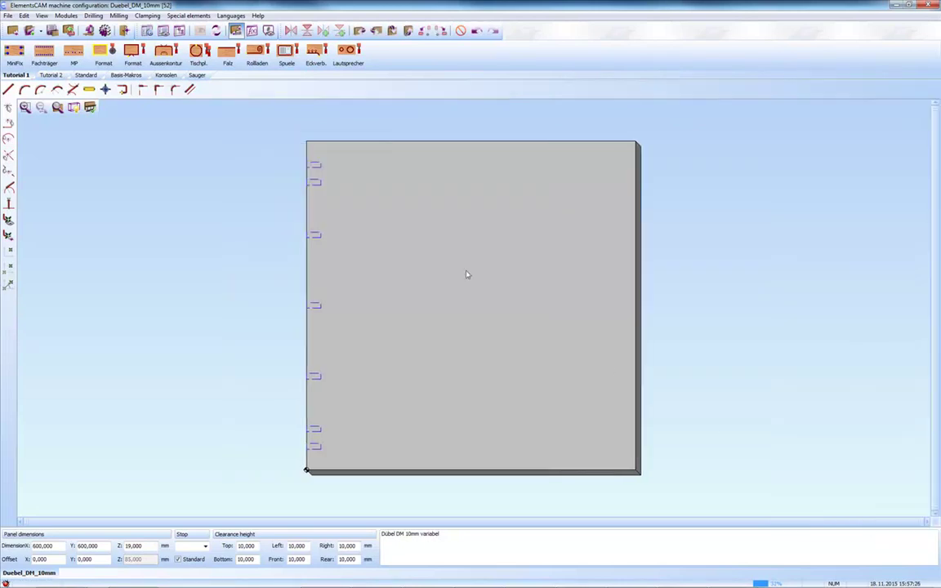
key("alt+Tab")
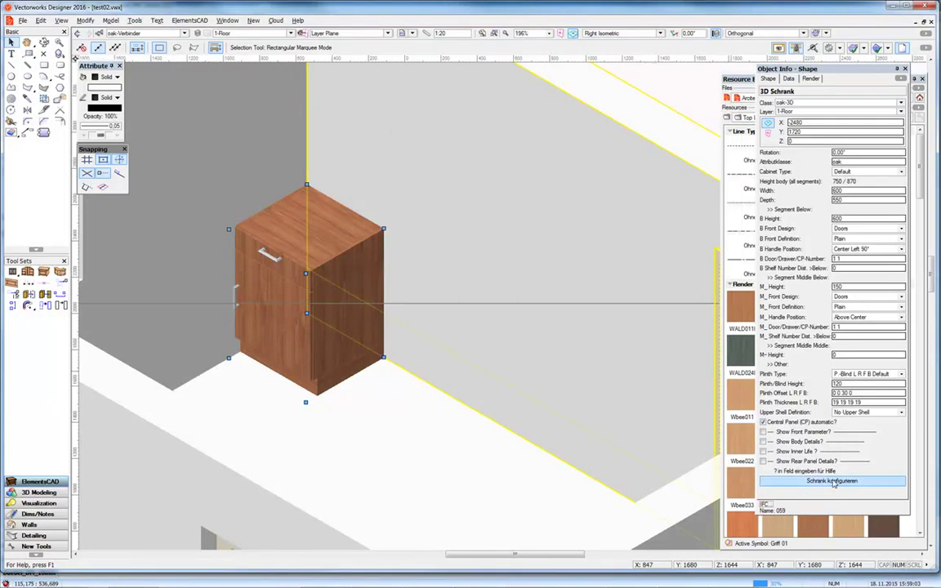
Configure the cabinet's lower and lower-middle fronts to use the gold-coloured handle symbol 117.39.810.
left_click(832, 481)
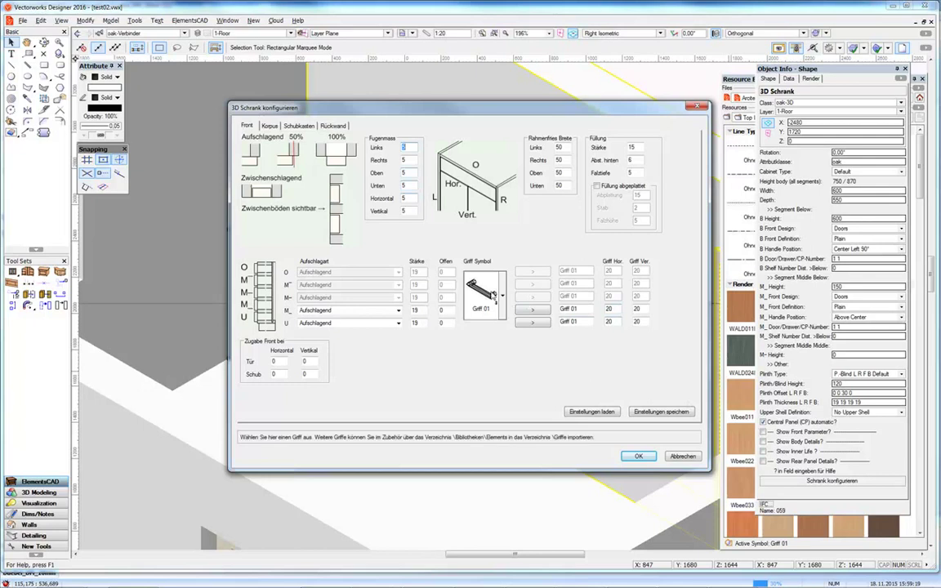
left_click(493, 294)
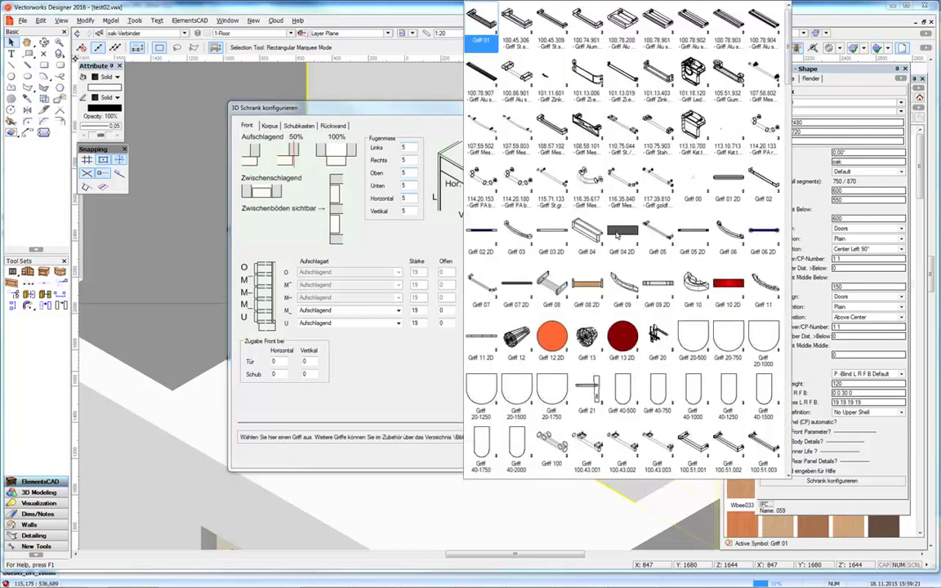
left_click(657, 181)
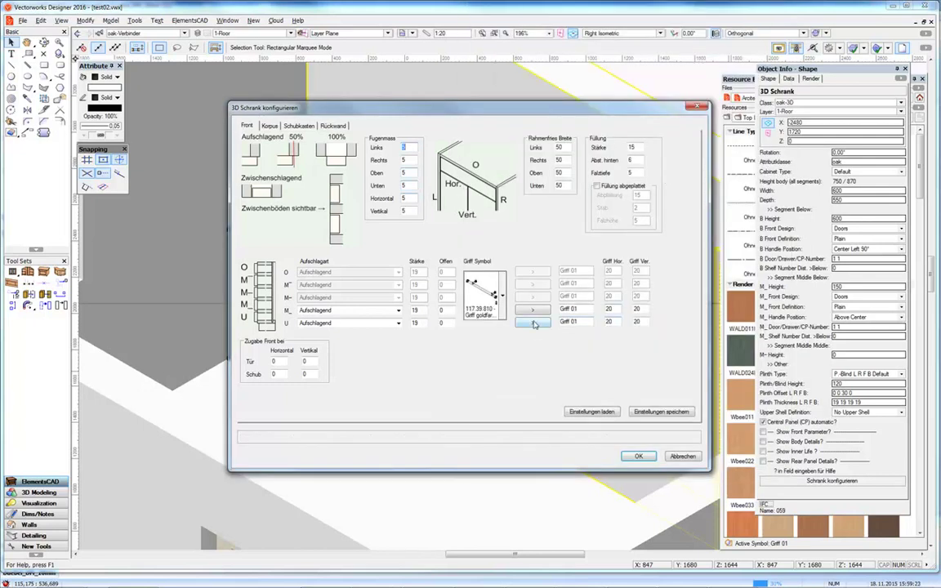
left_click(638, 455)
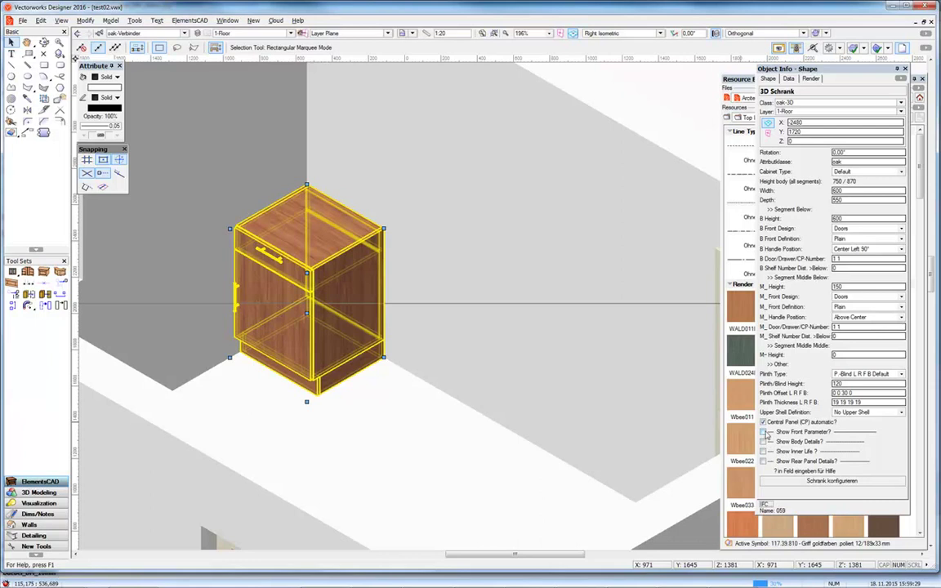
Show the cabinet's front parameters and set all front joints, including horizontal and vertical ones, to 2.
left_click(763, 433)
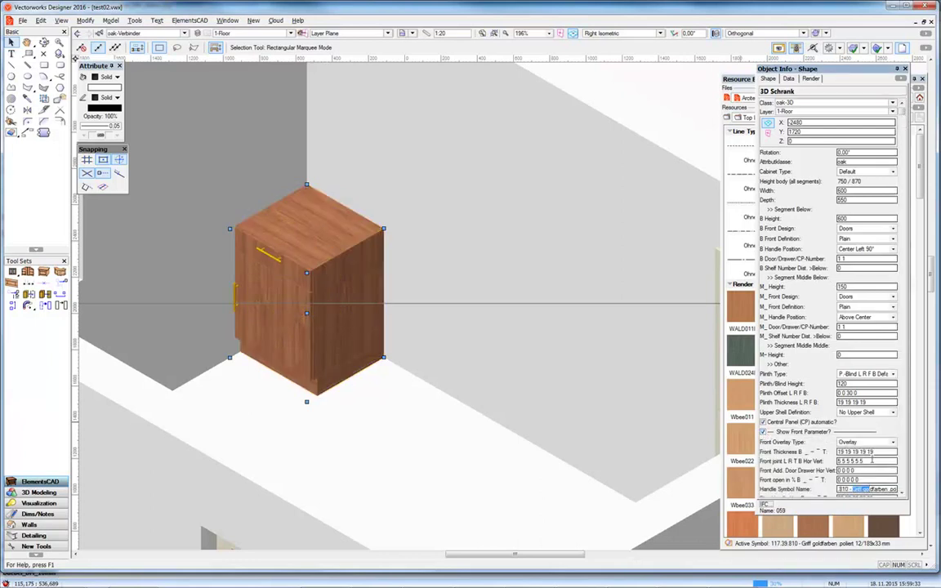
scroll(299, 275, "up", 2)
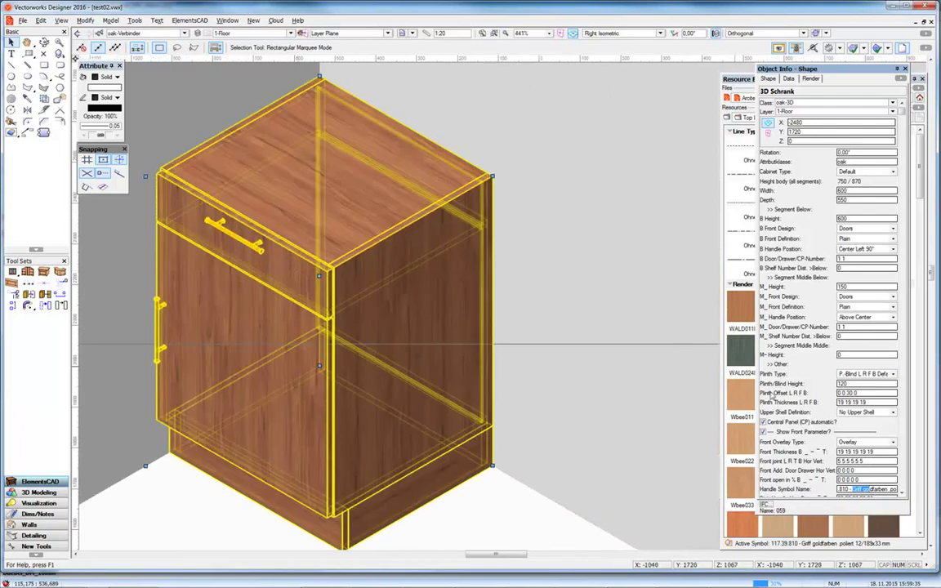
left_click(873, 460)
left_click_drag(873, 462, 733, 451)
type("2")
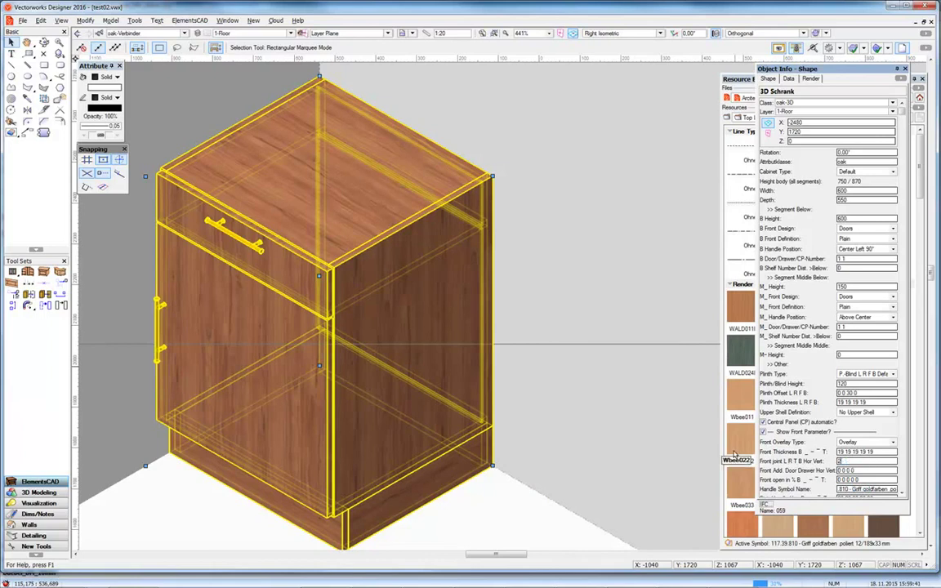
key("Return")
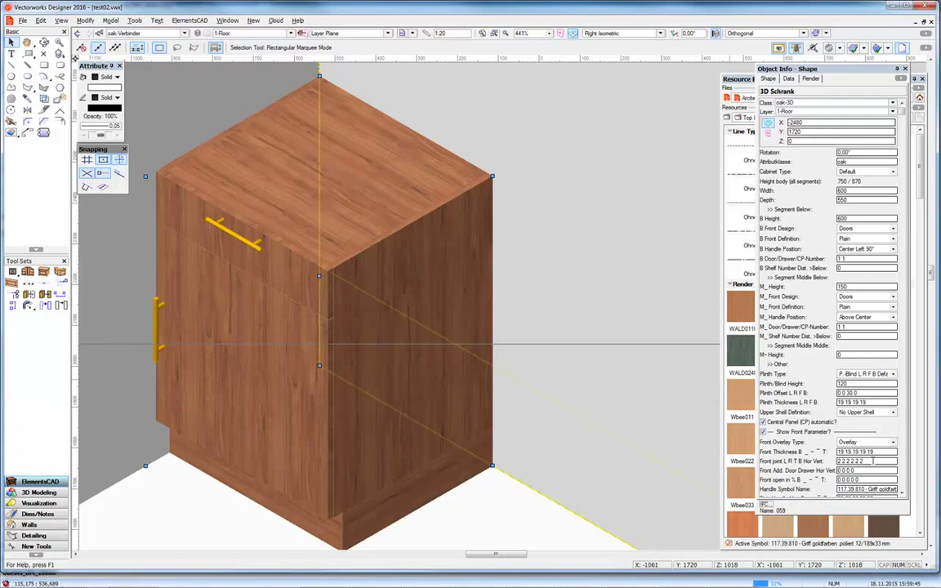
Check the joint widths in the cabinet configuration's front settings and leave without changing anything.
scroll(901, 480, "down", 2)
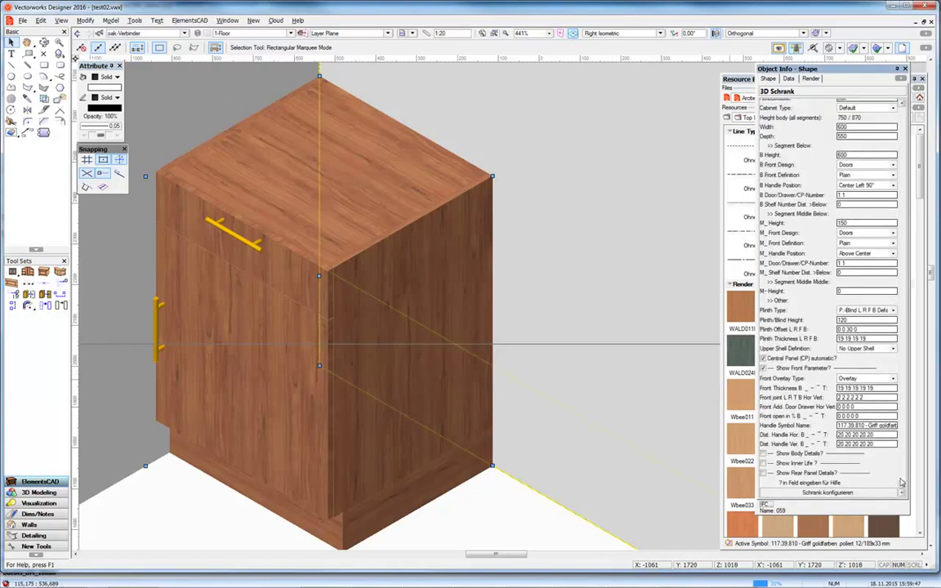
left_click(828, 494)
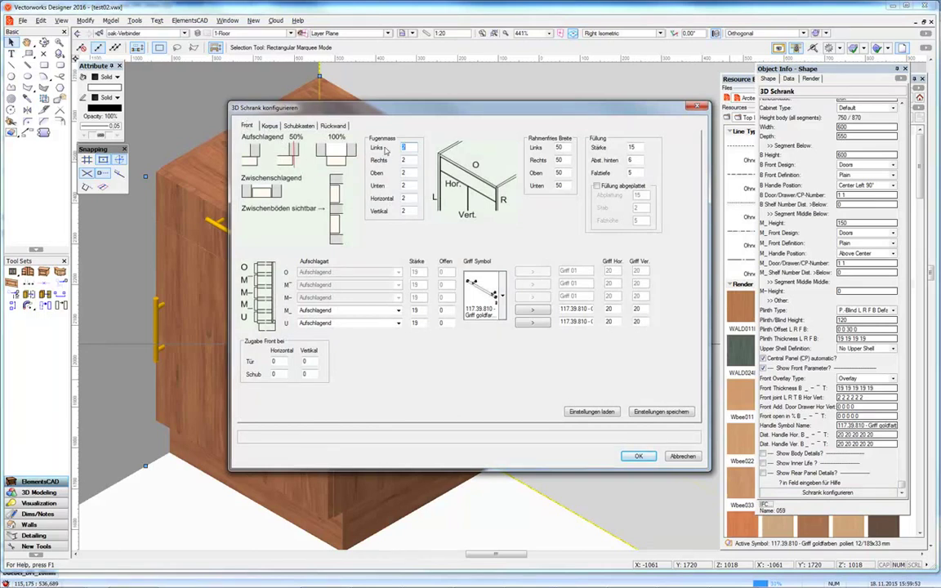
left_click(413, 209)
left_click(401, 148)
left_click(684, 453)
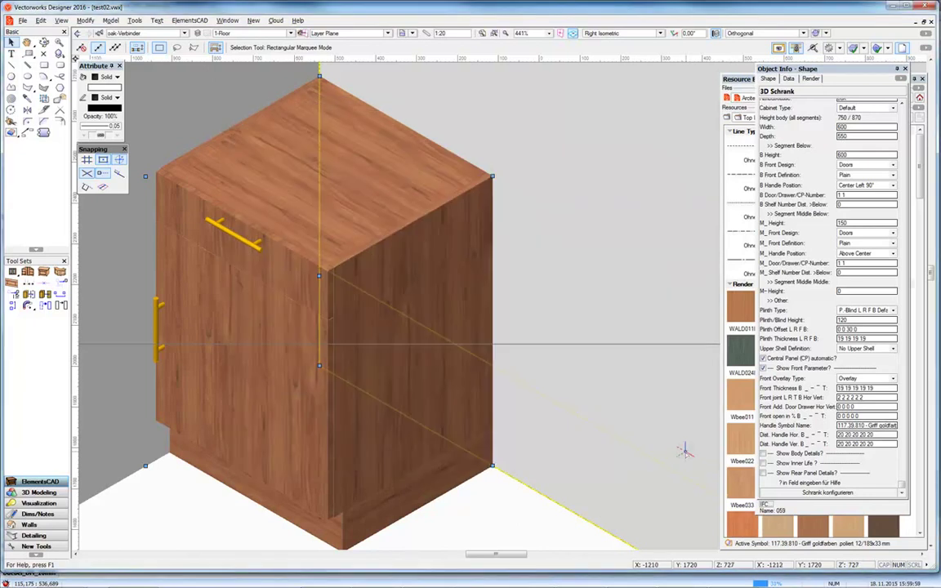
Set the lower segment's height to 740 and remove the middle segment by setting its height to 0.
scroll(512, 357, "down", 2)
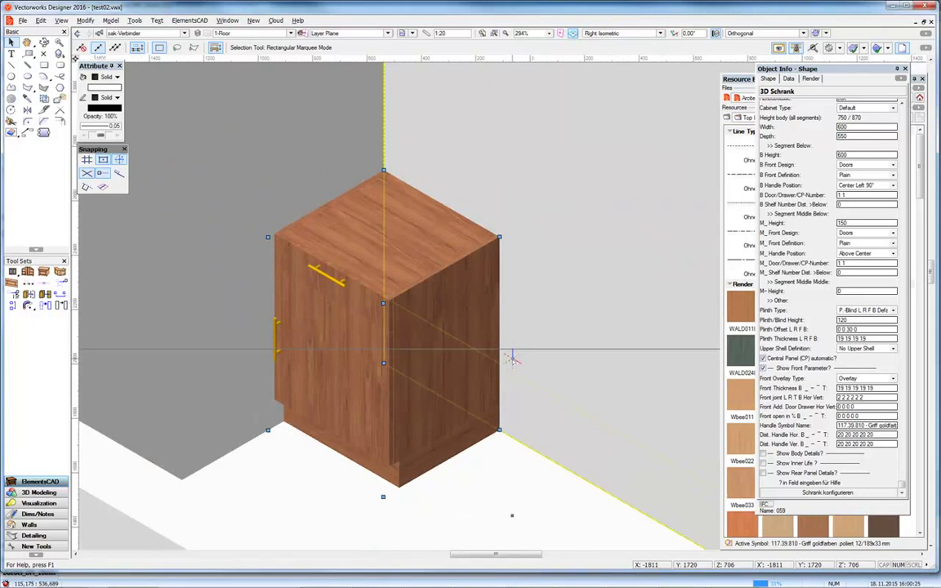
scroll(512, 357, "down", 2)
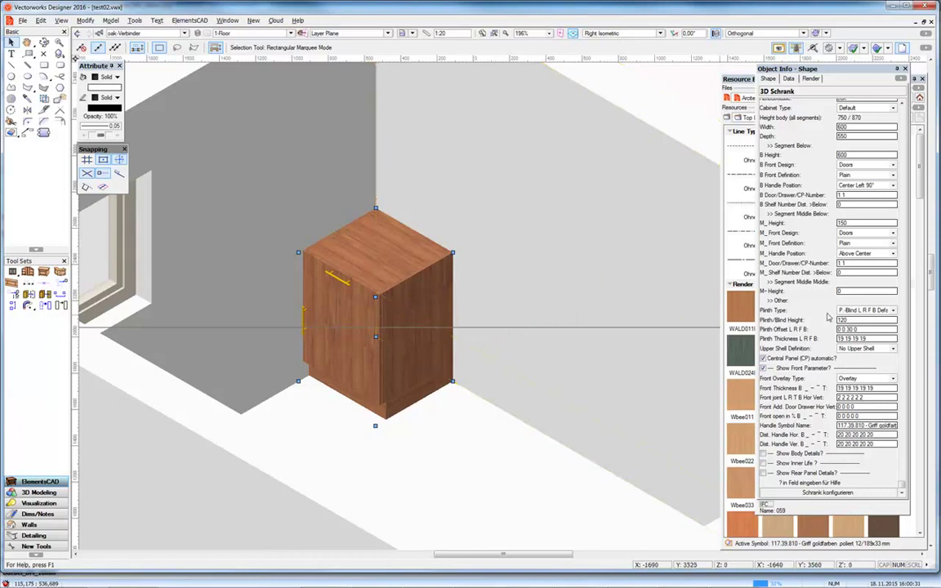
key("Tab")
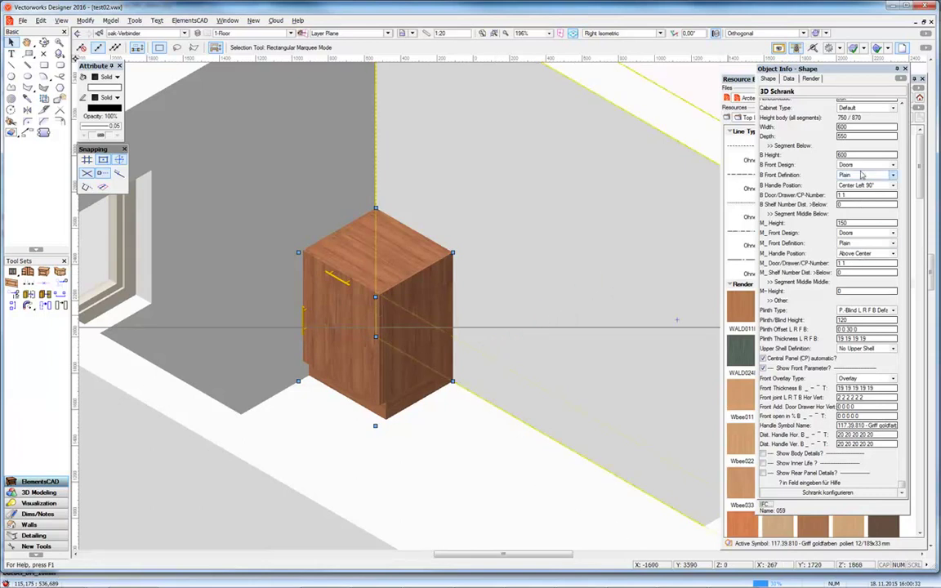
type("740")
key("Return")
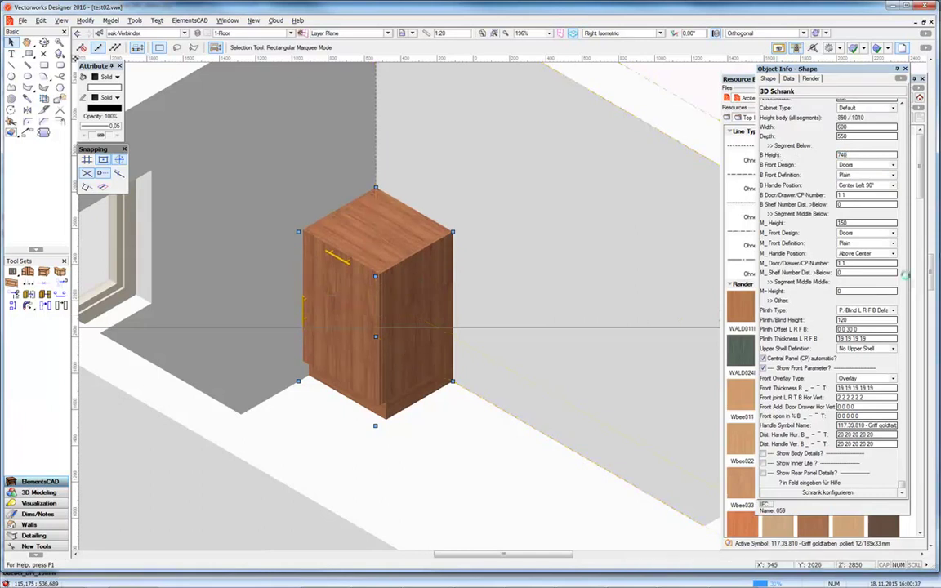
double_click(854, 222)
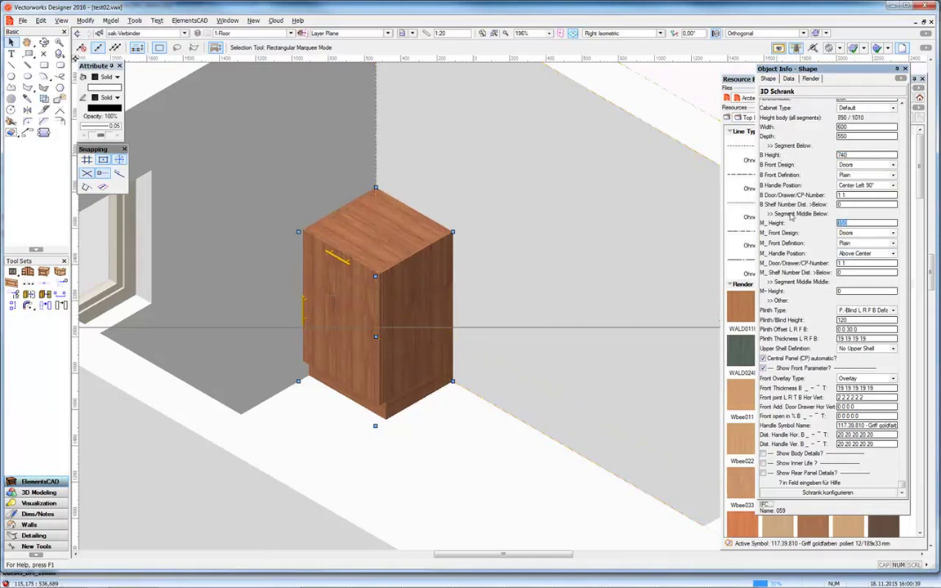
type("0")
key("Return")
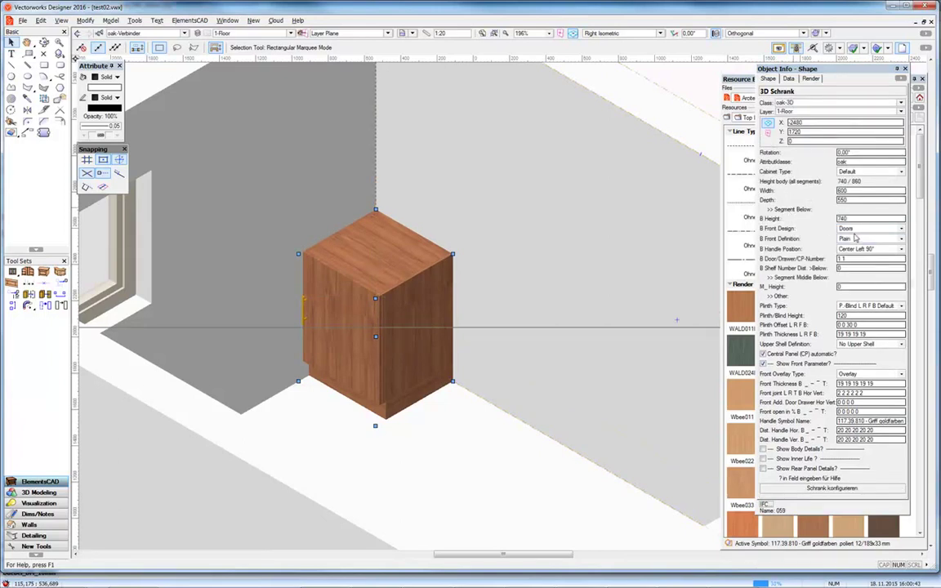
Set the lower front definition to Symbol from Folder "Fronten" and display the Fronten folder of the Elements Bibliothek library.
left_click(851, 239)
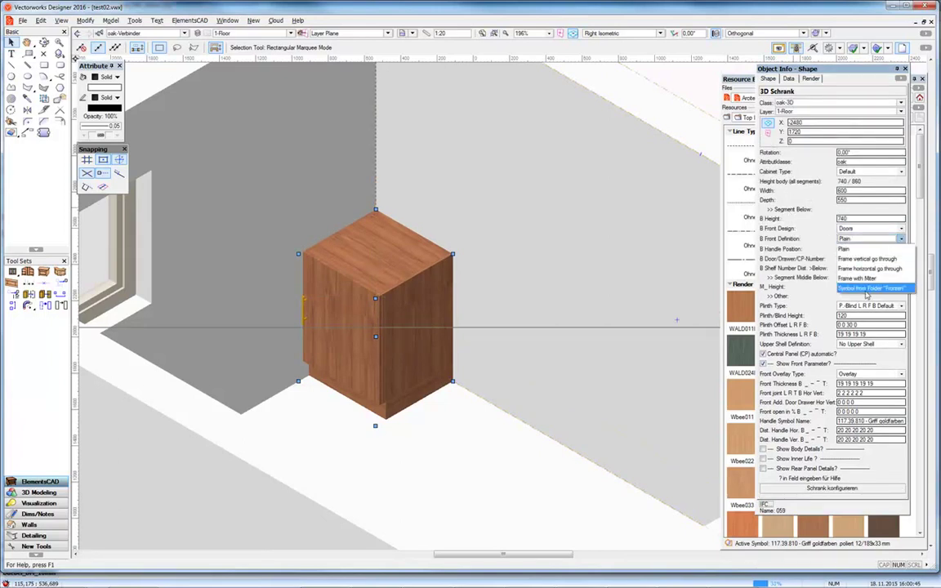
left_click(876, 289)
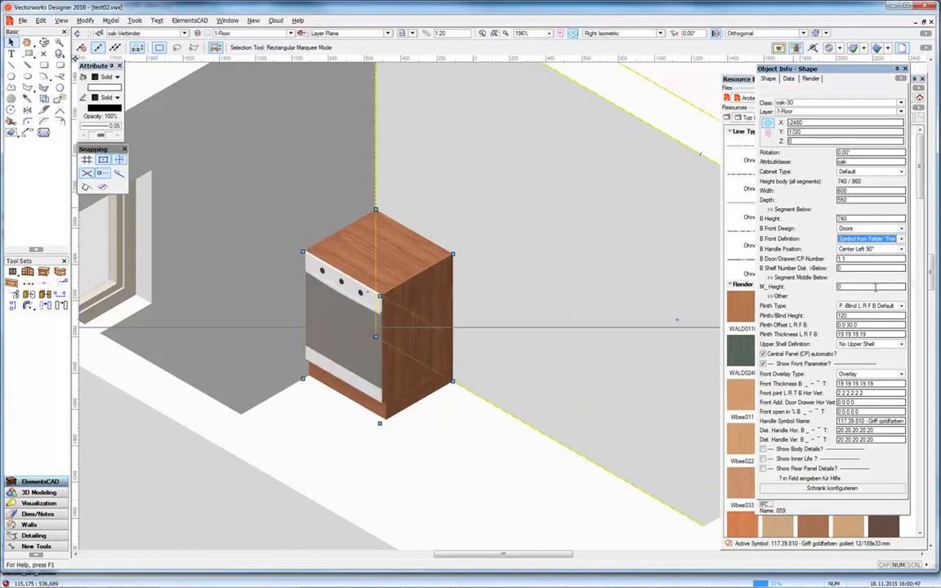
left_click(747, 102)
left_click(748, 98)
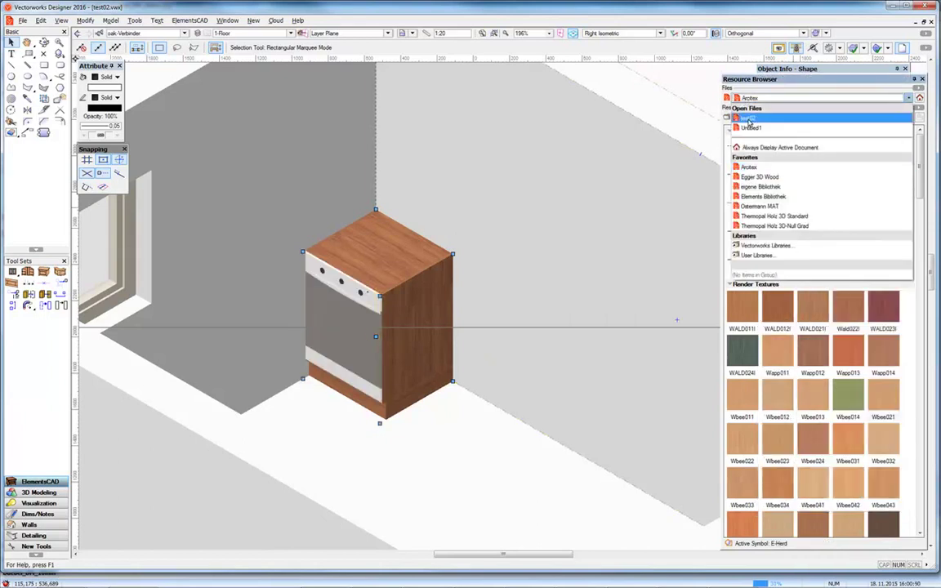
left_click(762, 196)
left_click(778, 120)
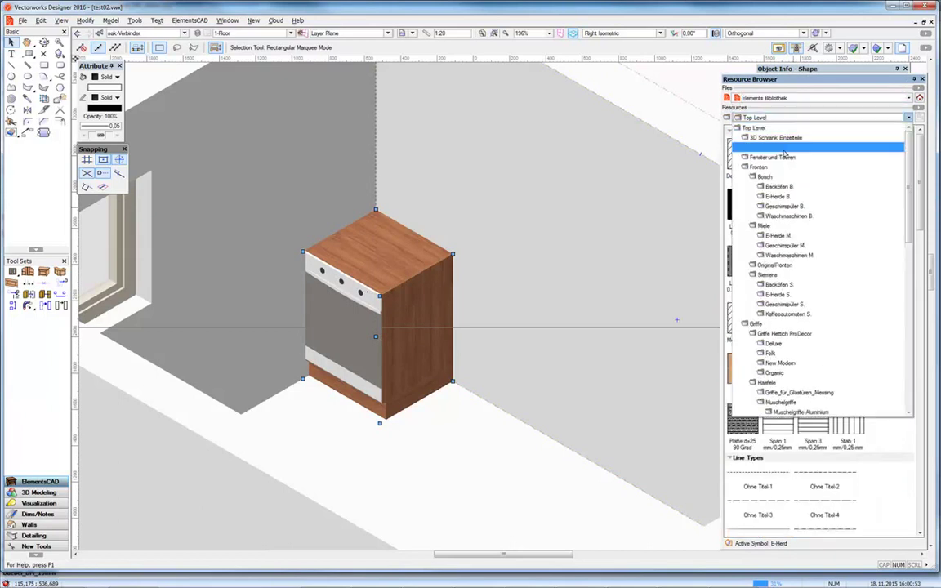
left_click(760, 166)
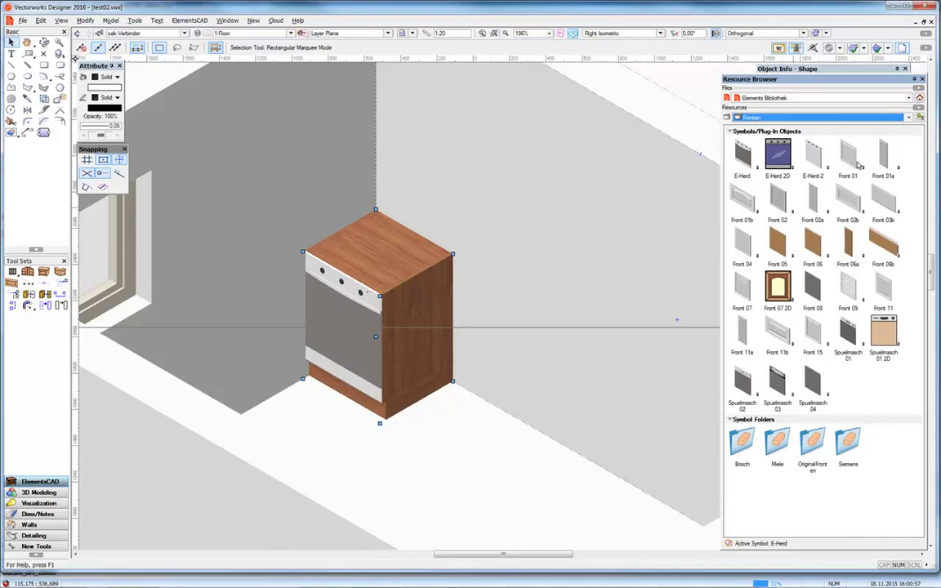
Replace the lower segment's front symbol with "front 01".
left_click(753, 69)
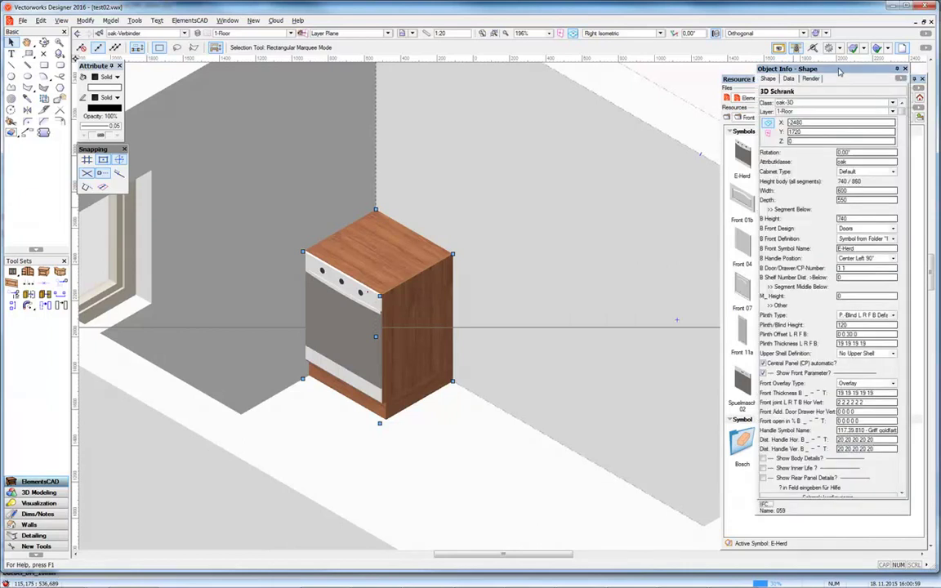
key("BackSpace")
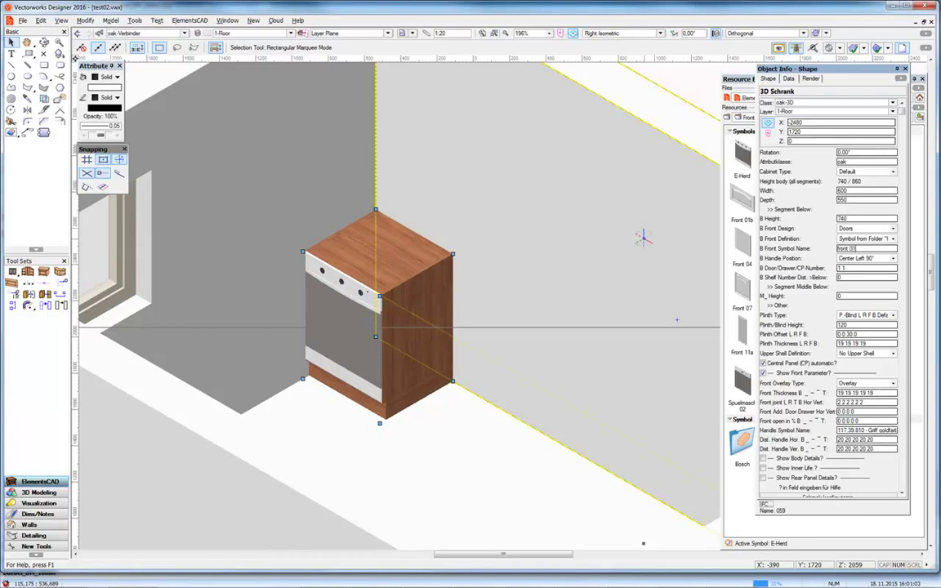
key("Return")
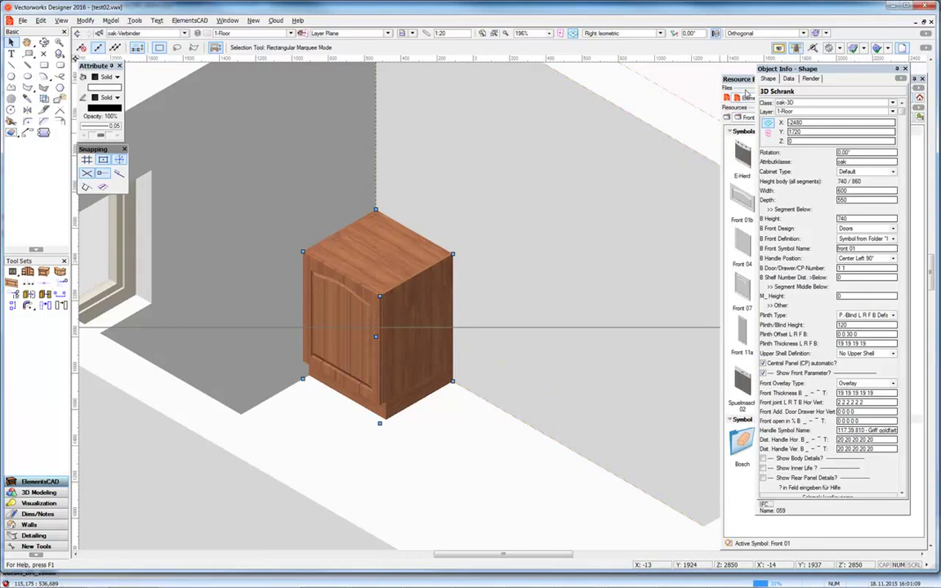
Display the library's E-Herde M. folder and set the lower segment's front symbol to "h4130b".
left_click(749, 119)
left_click(764, 137)
left_click(764, 186)
left_click(778, 197)
left_click(780, 198)
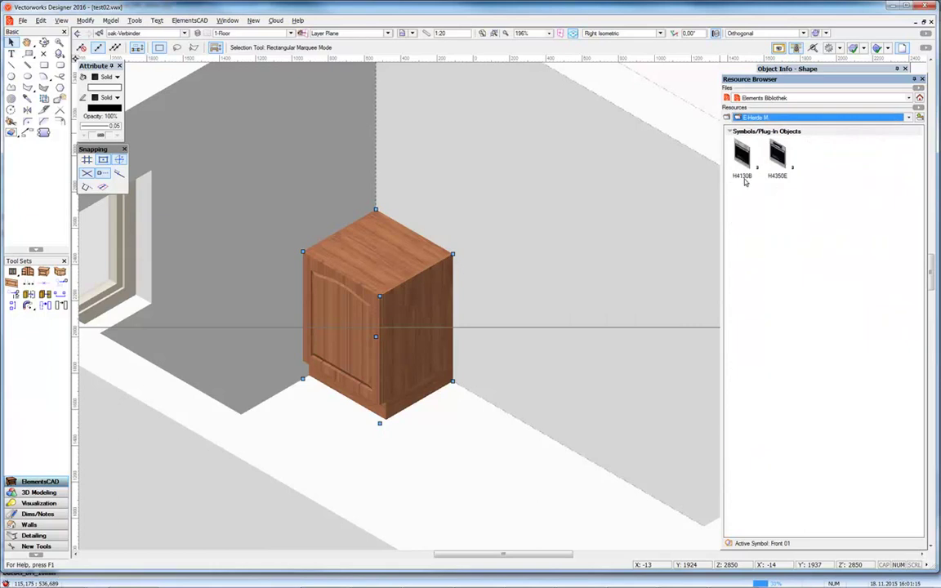
left_click(739, 67)
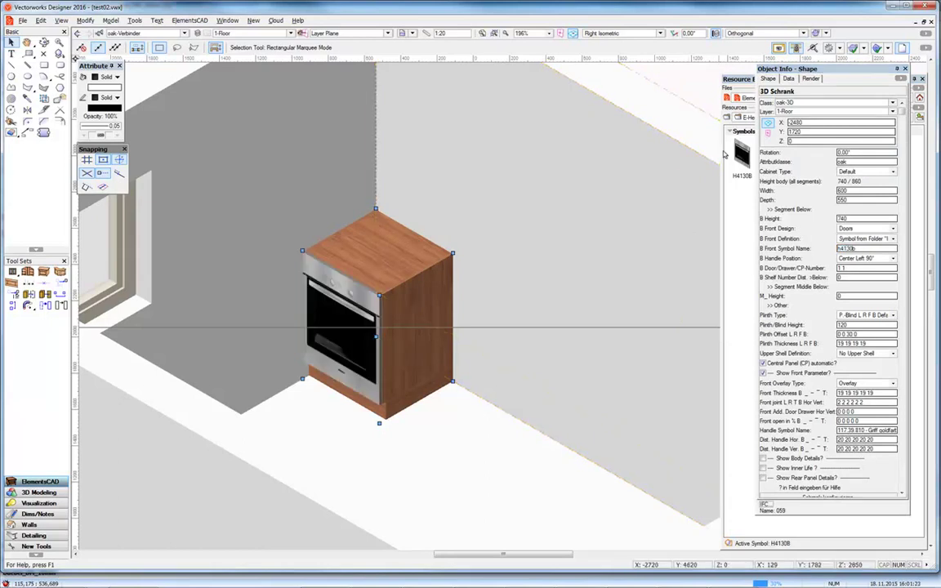
Replace the lower segment's front symbol with the other Miele oven, "h4350e".
left_click(776, 159)
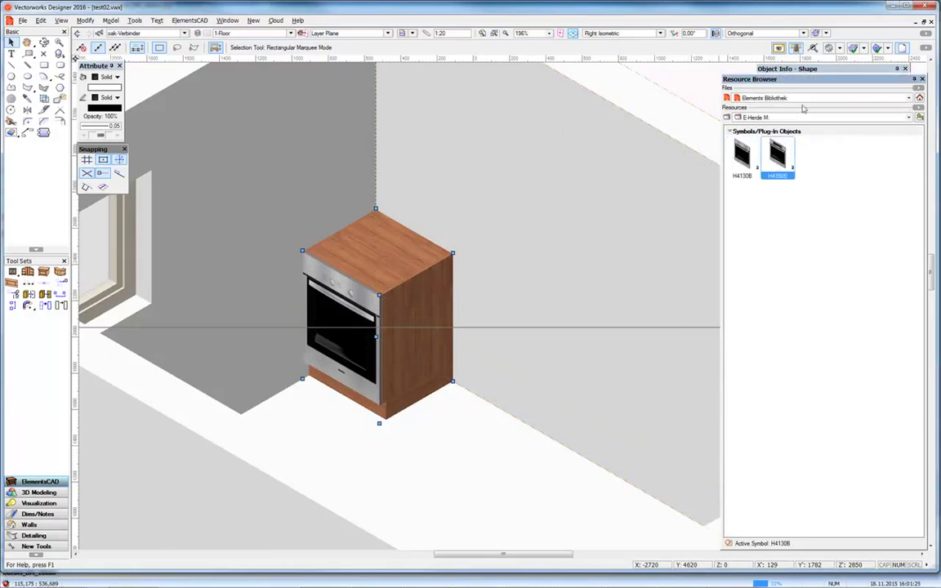
mouse_move(784, 69)
left_click_drag(858, 249, 845, 249)
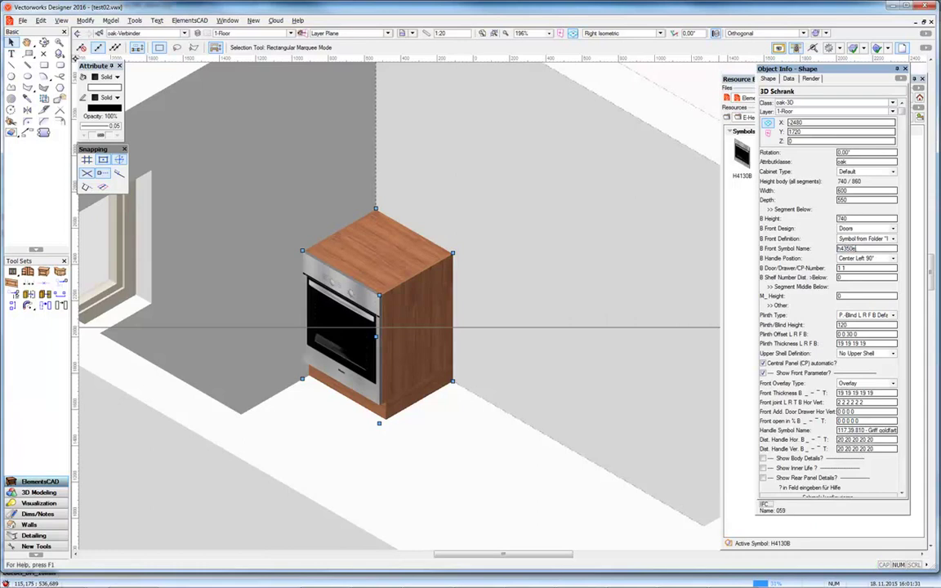
key("Return")
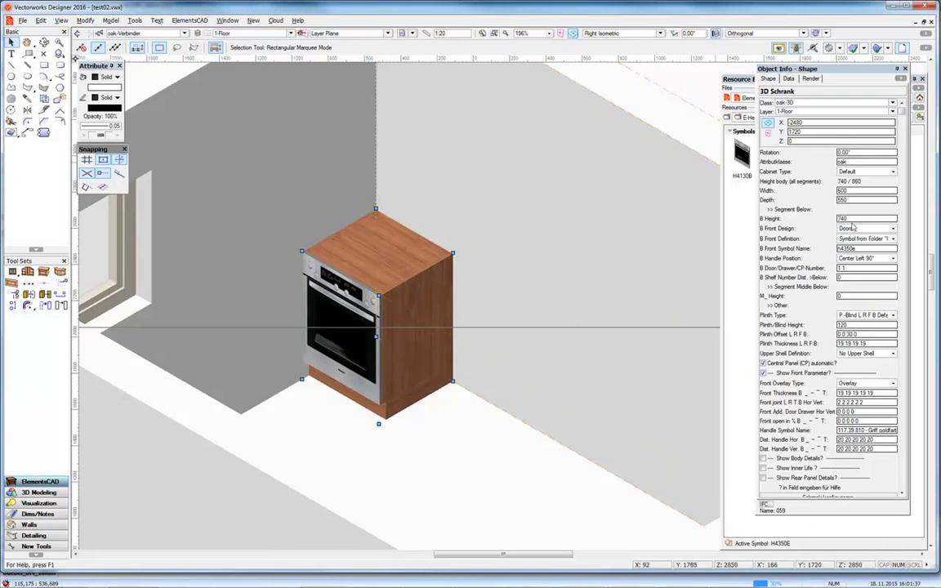
Set the lower front definition to Plain and the upper shell definition to Symbol from Folder "Anleimer".
left_click(865, 238)
left_click(849, 248)
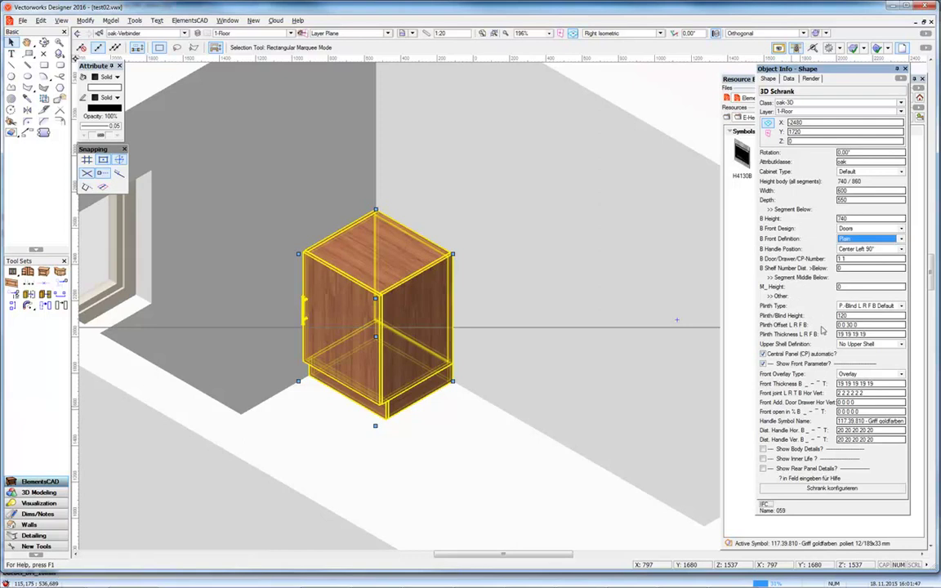
left_click(869, 343)
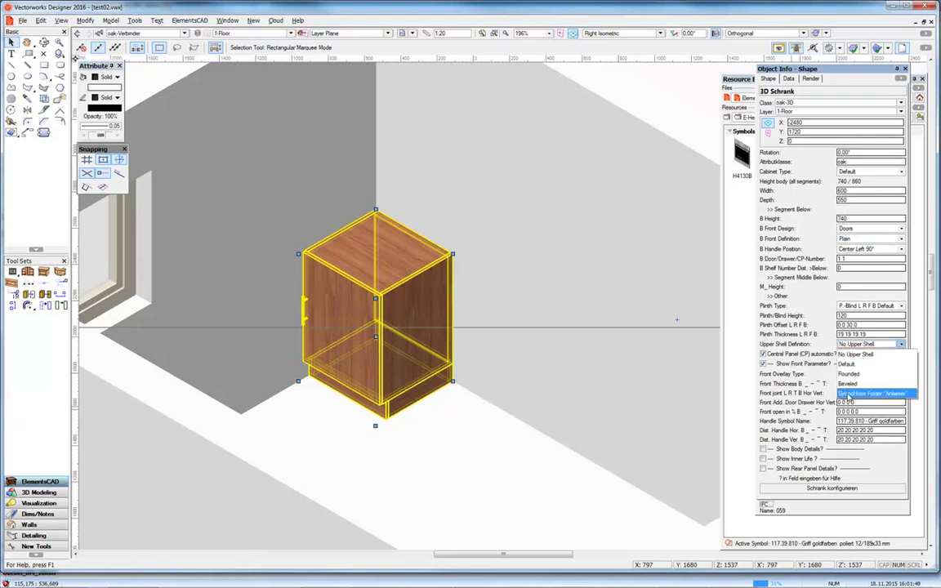
left_click(849, 394)
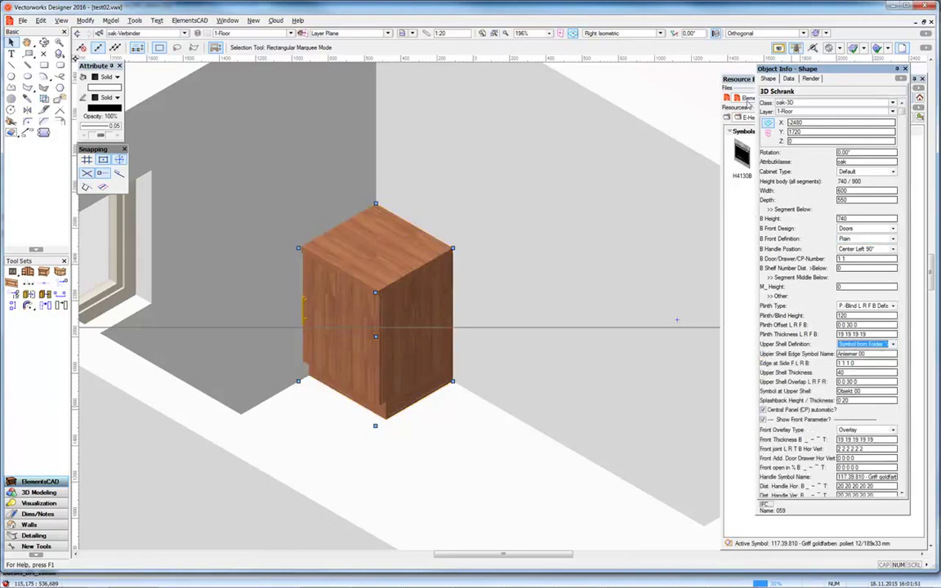
Find an edge profile in the Anleimer 40/15mm folder and set the upper shell edge symbol to "Anleimer 74".
left_click(749, 108)
left_click(751, 116)
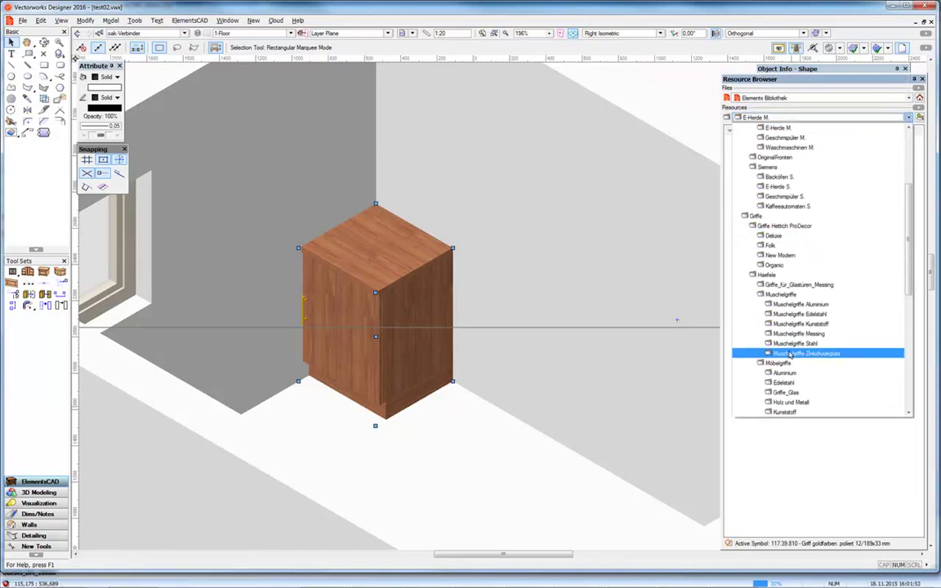
scroll(789, 353, "down", 8)
scroll(789, 356, "down", 3)
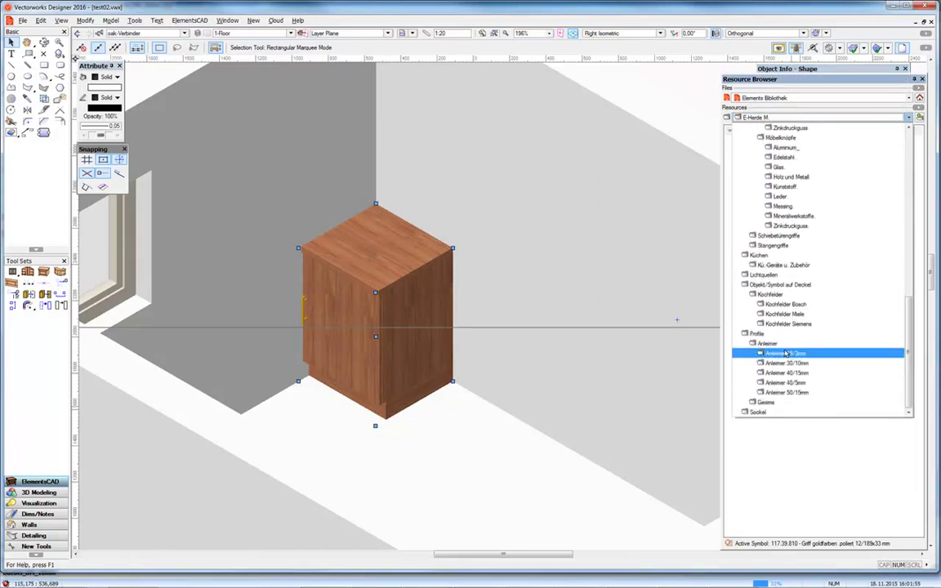
left_click(782, 364)
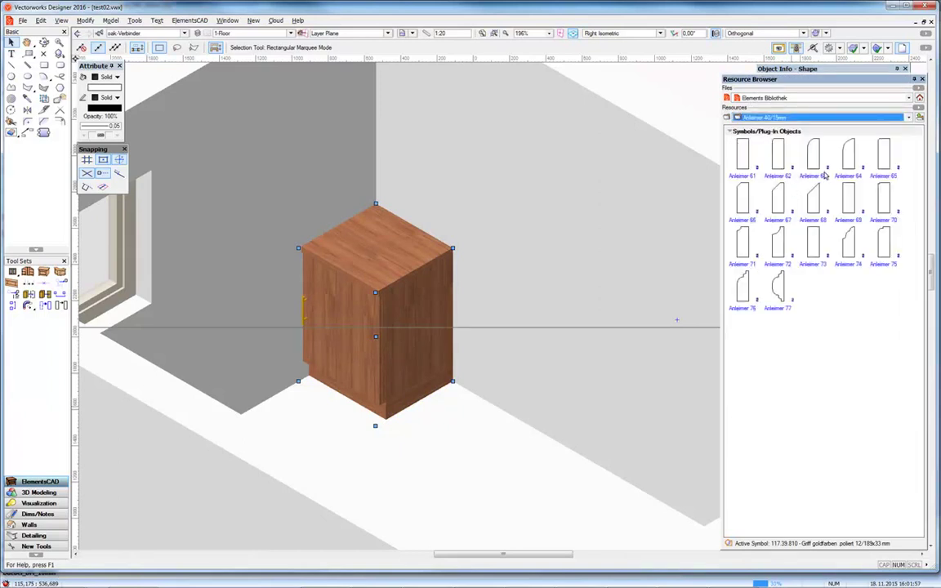
left_click(850, 239)
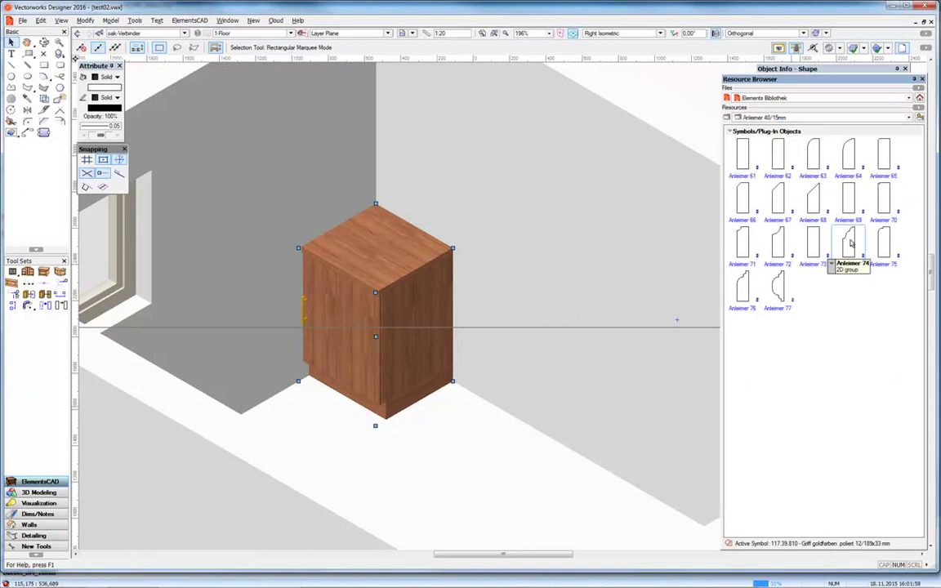
mouse_move(845, 72)
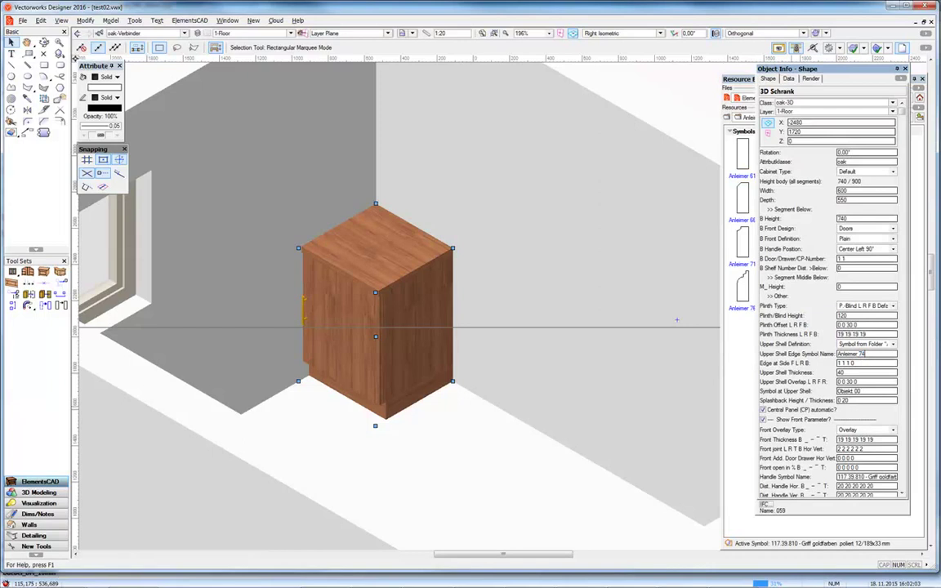
scroll(375, 250, "up", 3)
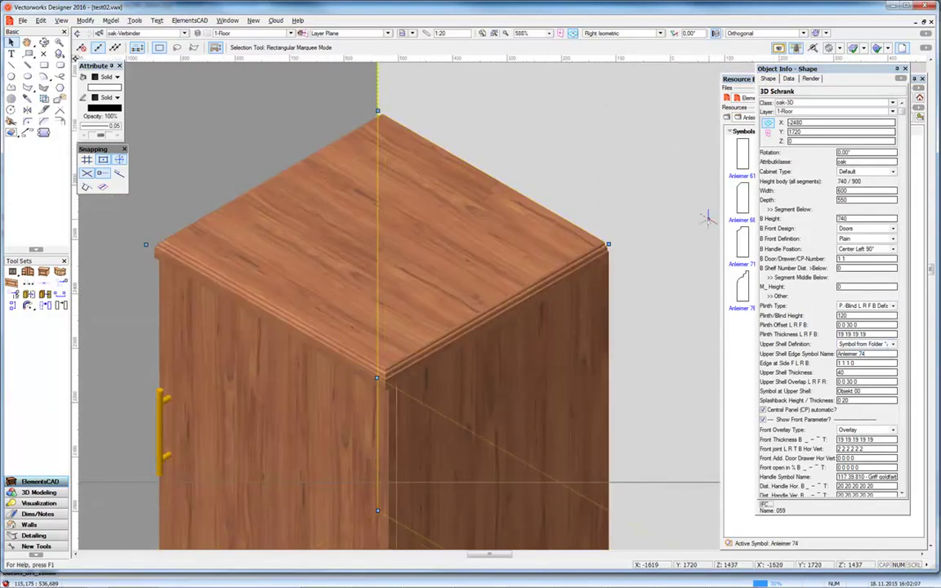
scroll(701, 215, "down", 2)
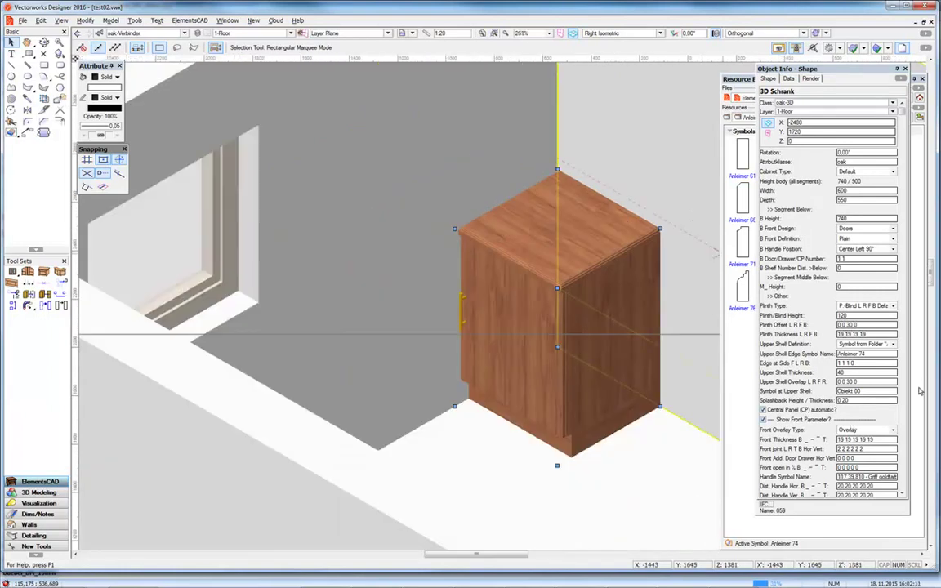
Set the plinth type to Symbol from Folder "Sockel" and use the symbol "Sockel 06" for the legs.
scroll(904, 407, "down", 2)
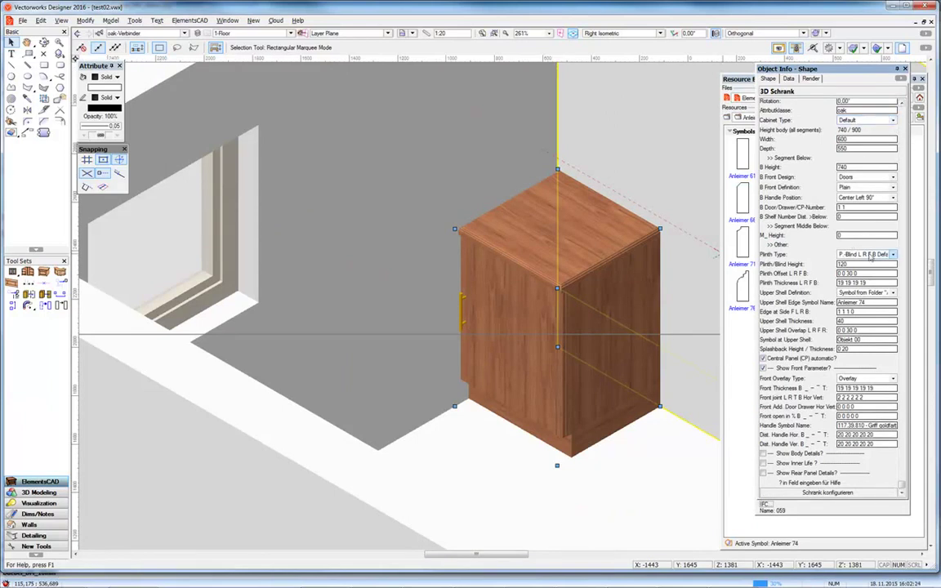
left_click(868, 254)
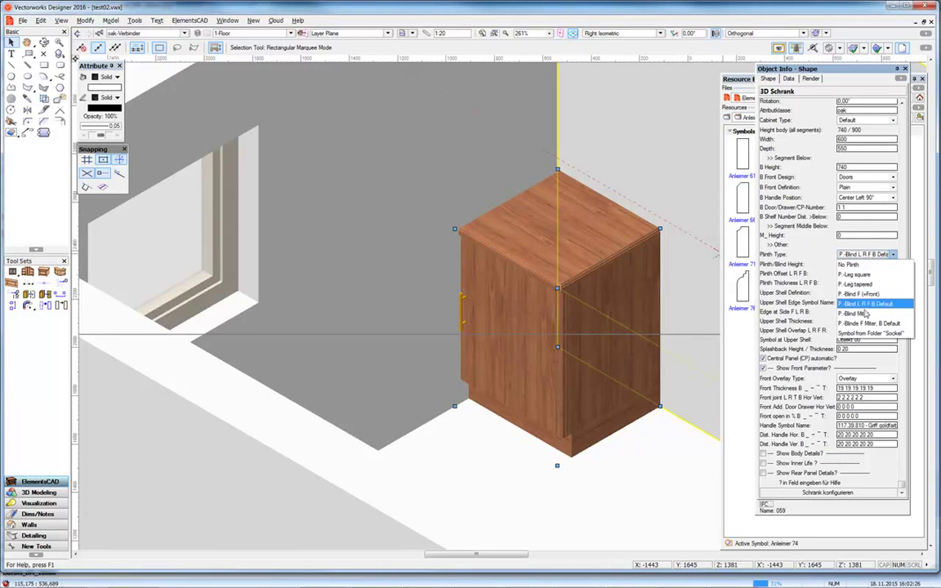
left_click(867, 333)
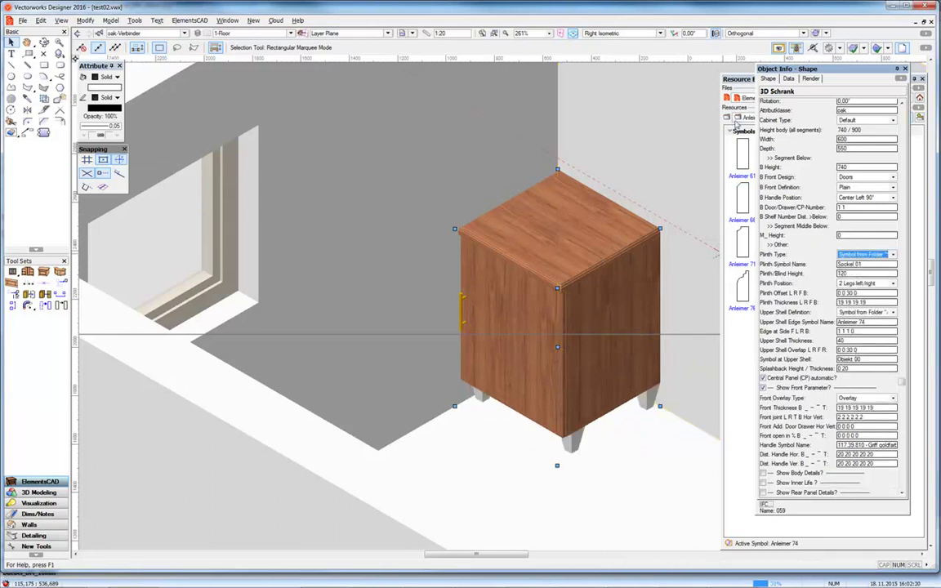
left_click(744, 116)
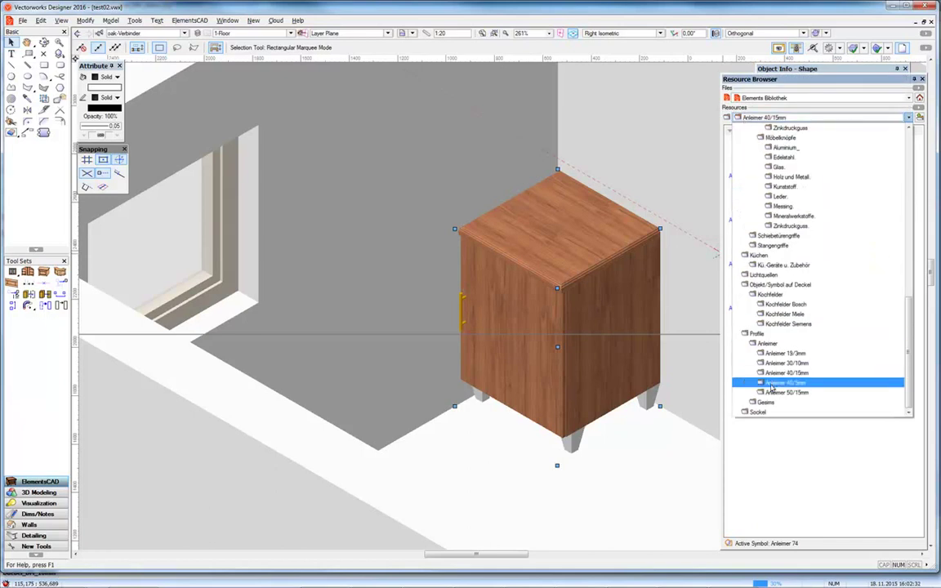
left_click(767, 414)
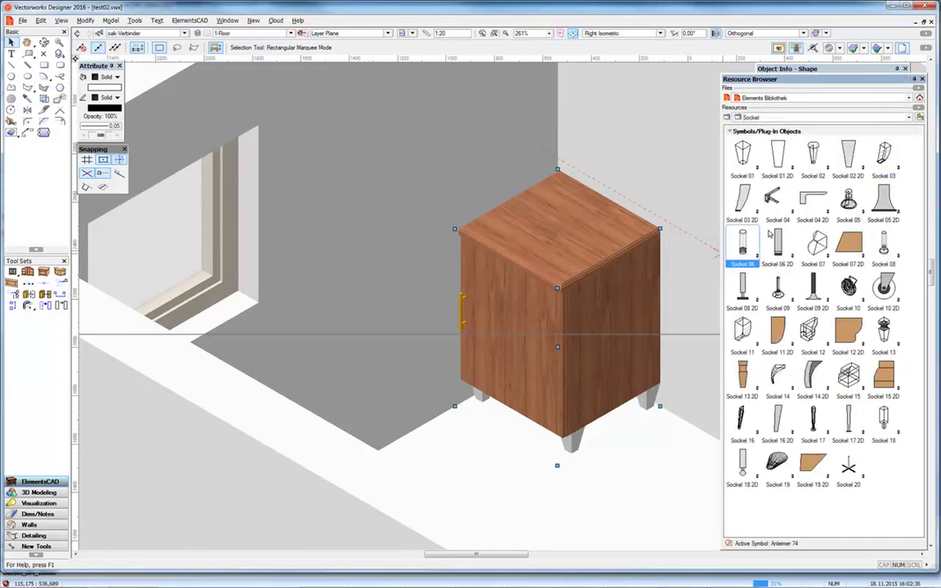
mouse_move(851, 74)
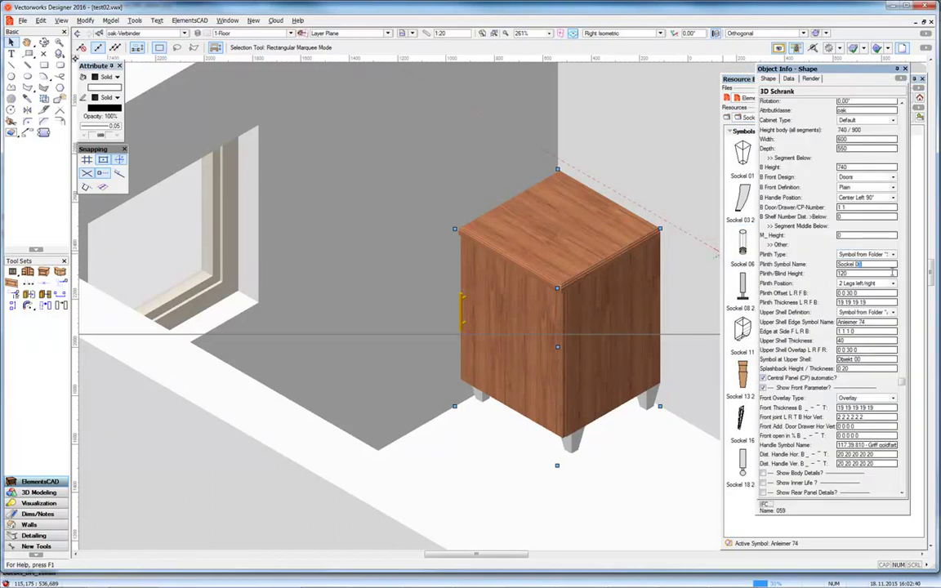
key("Return")
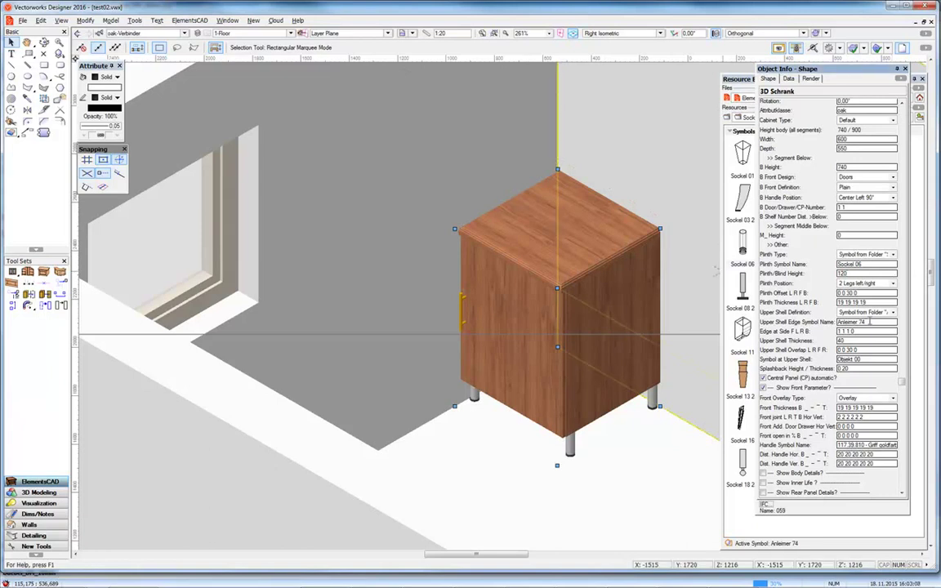
Set the upper shell definition to Default and the cabinet's width to 1500.
left_click(868, 313)
left_click(855, 332)
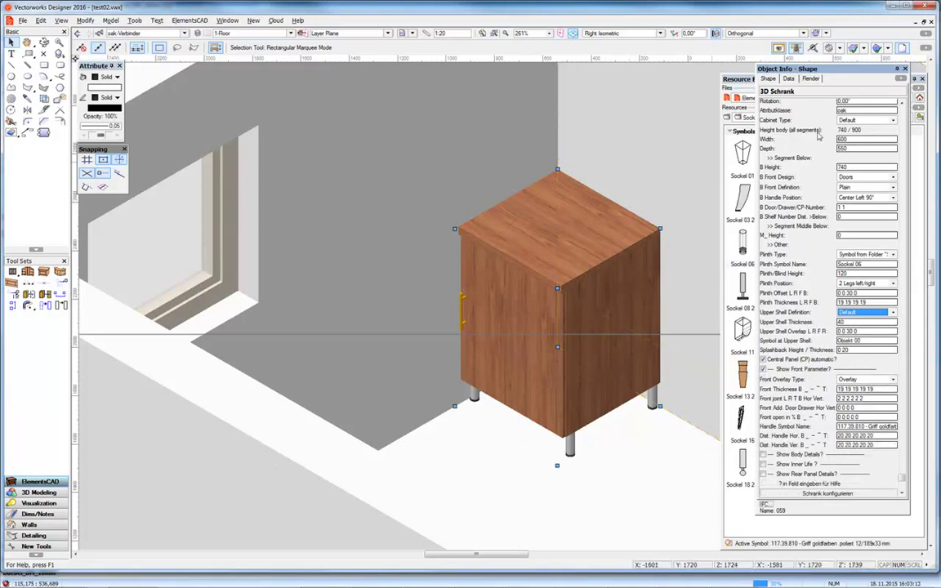
scroll(819, 144, "up", 3)
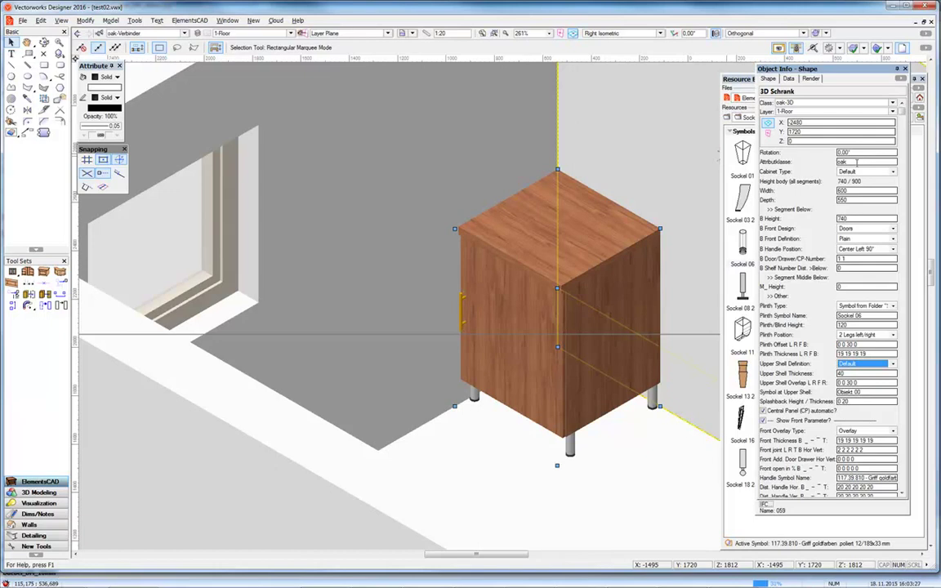
left_click(854, 191)
type("1500")
key("Return")
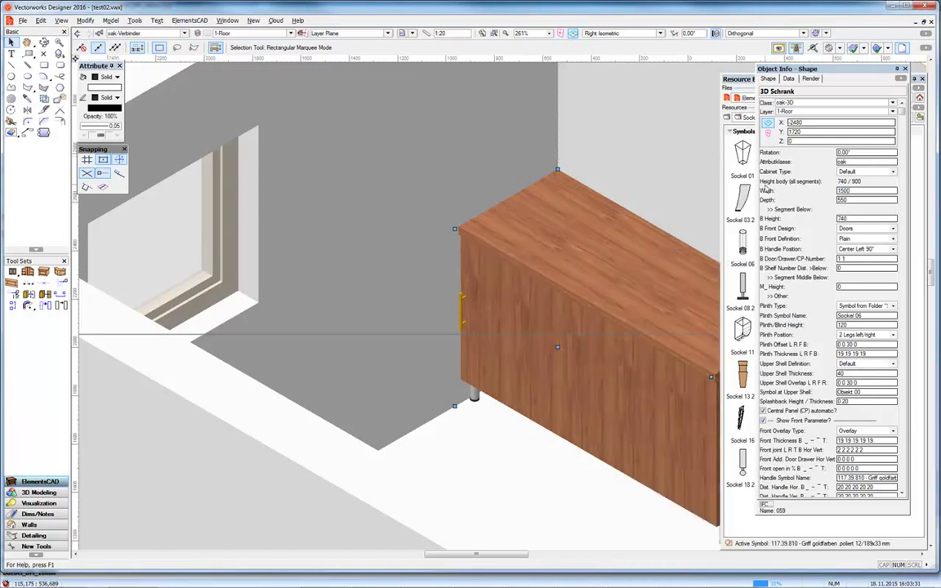
Divide the lower segment's front into 3 doors.
scroll(604, 236, "down", 1)
middle_click_drag(605, 237, 522, 255)
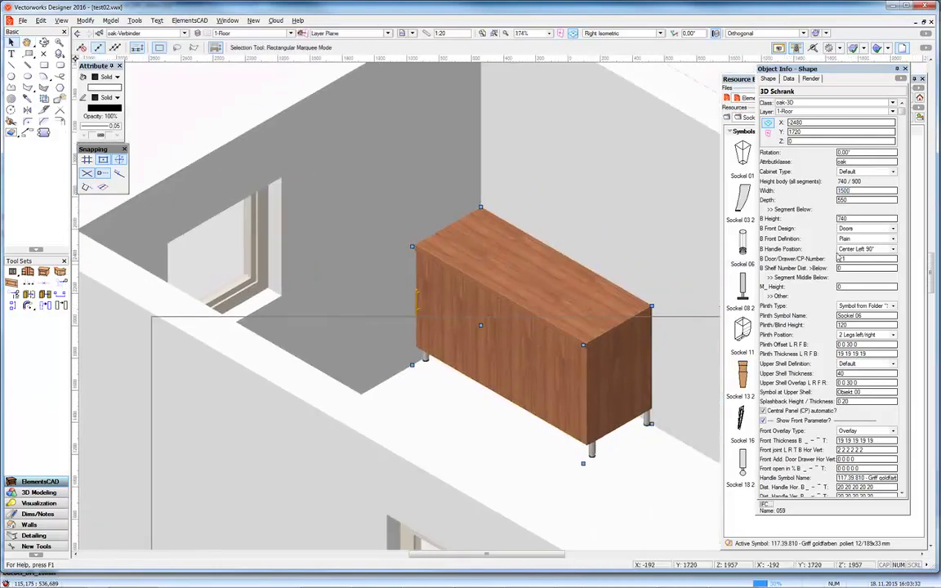
type("3")
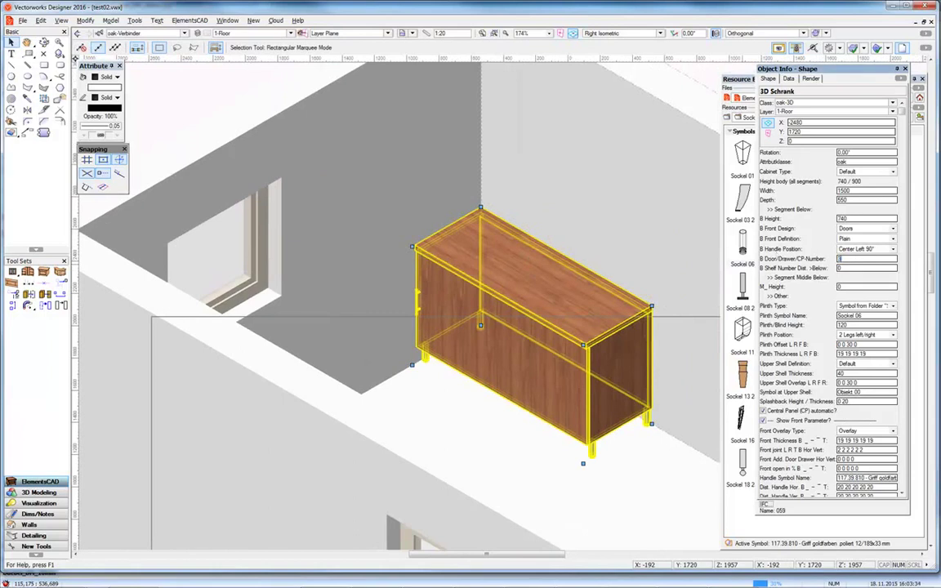
key("Return")
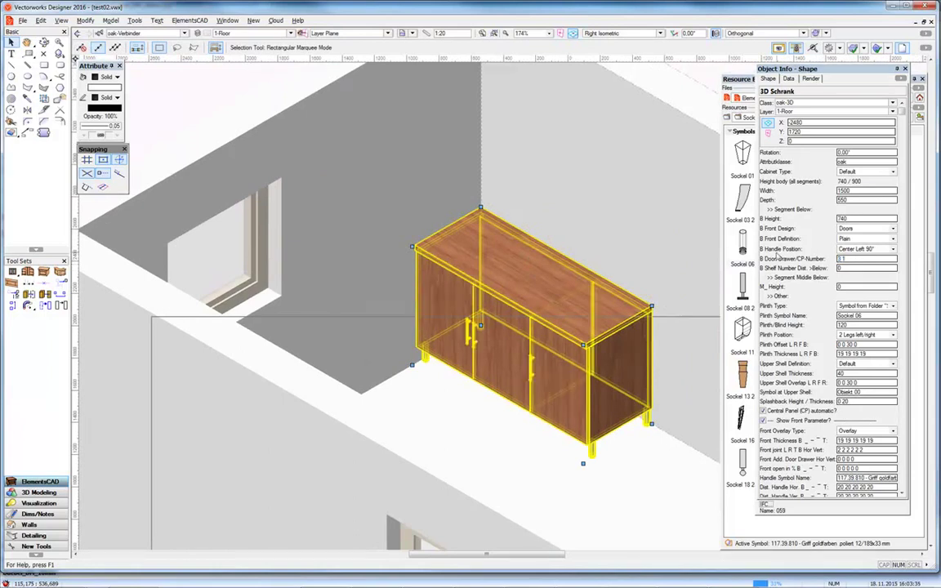
Detach the front of the cabinet's first vertical segment as an intelligent object (PIO) using Bauteile freistellen.
right_click(547, 246)
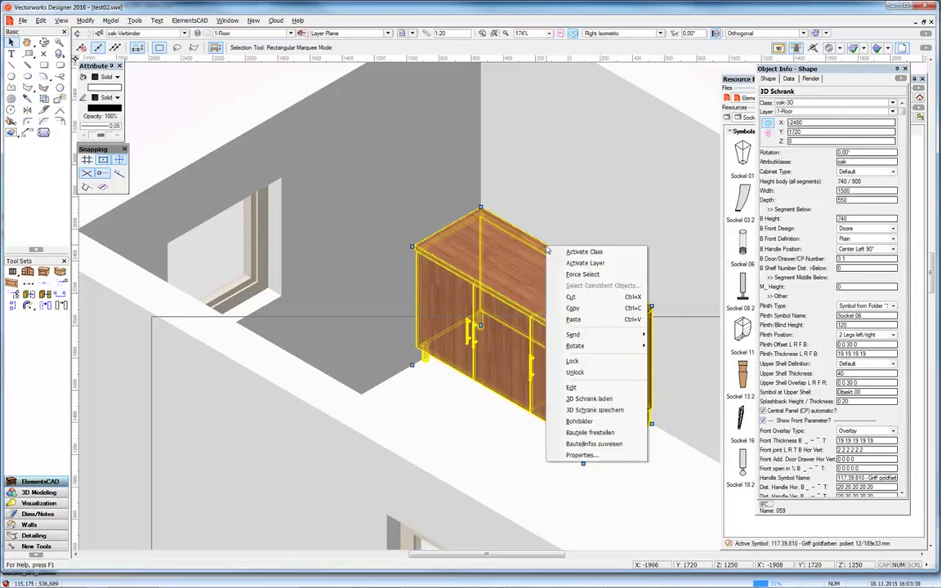
left_click(588, 432)
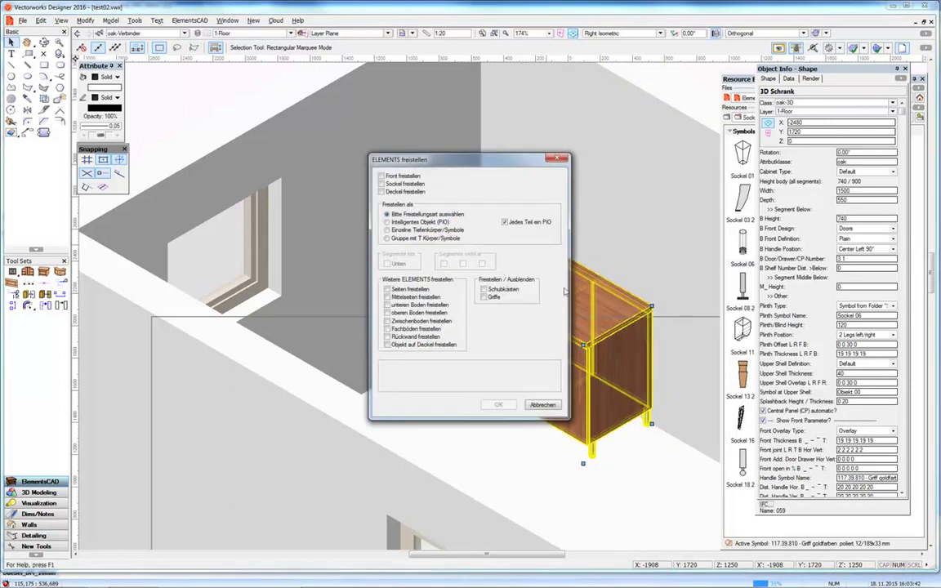
left_click(383, 176)
left_click(387, 222)
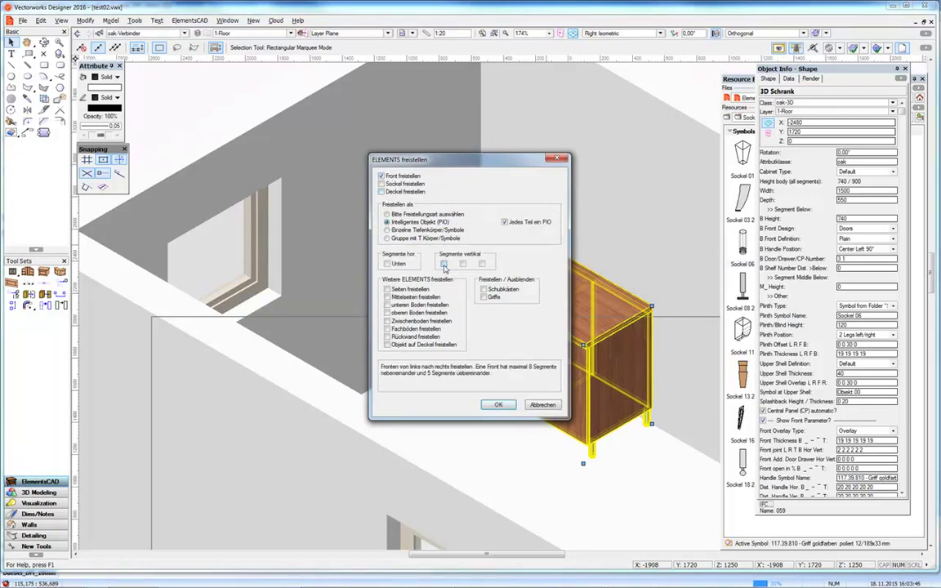
left_click_drag(496, 165, 758, 179)
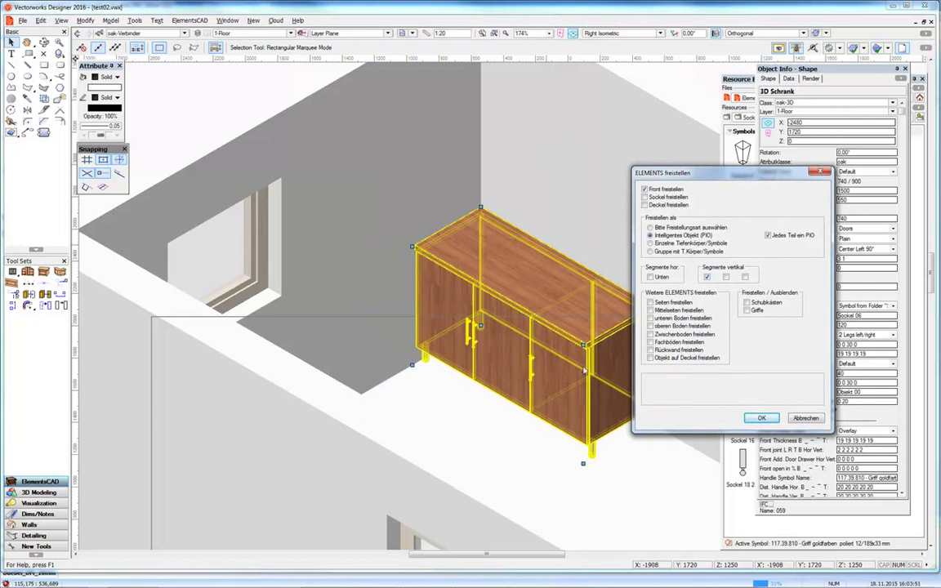
left_click(753, 417)
left_click(448, 380)
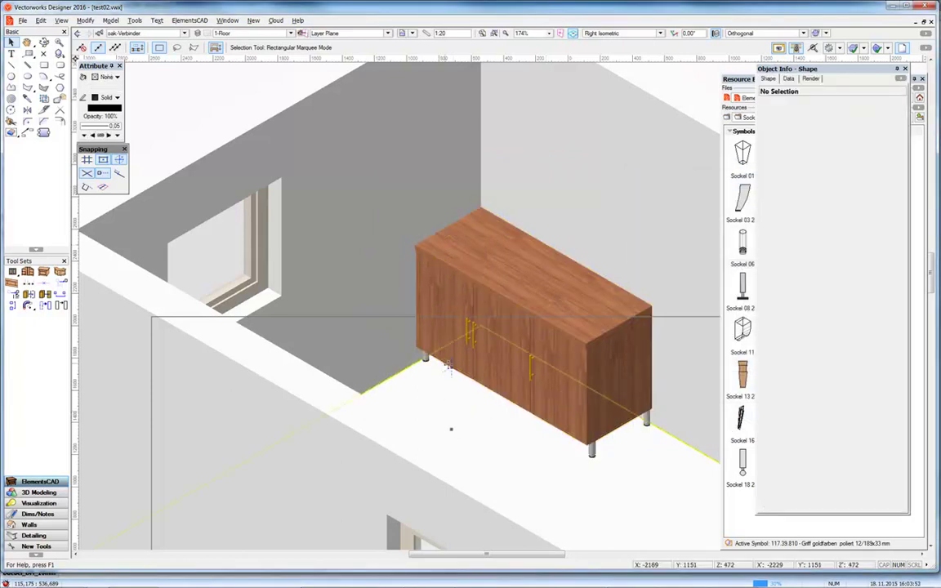
Set the detached door's front definition to Frame vertical go through.
left_click(453, 365)
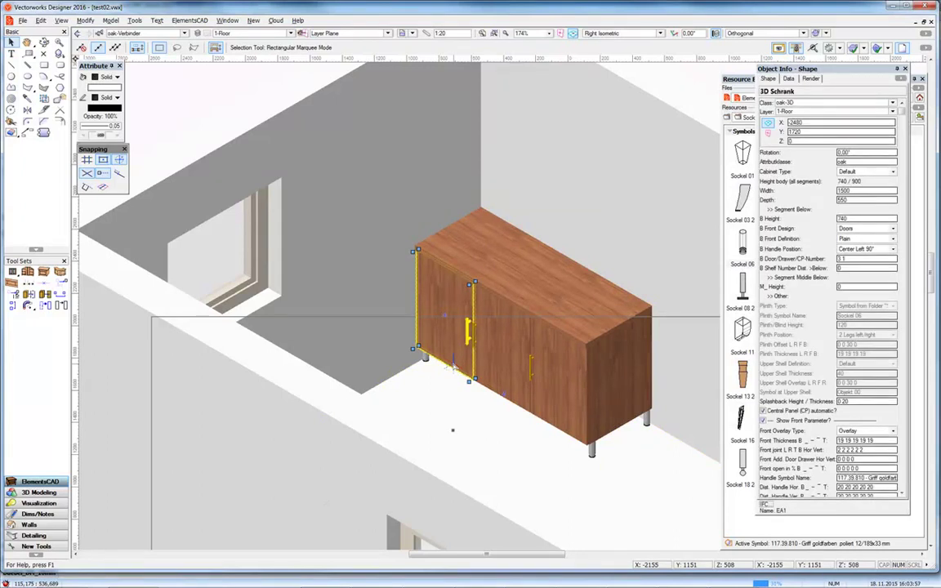
left_click(863, 239)
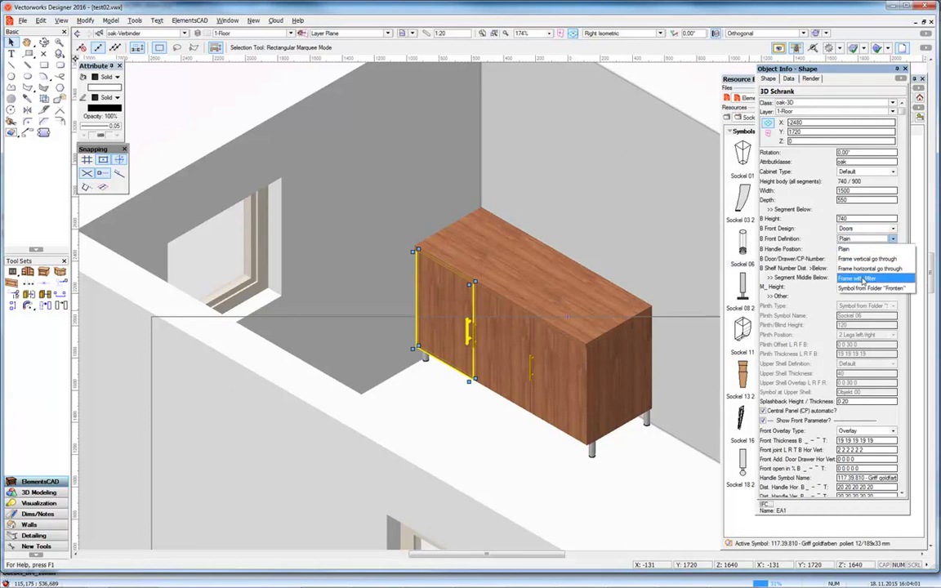
left_click(865, 259)
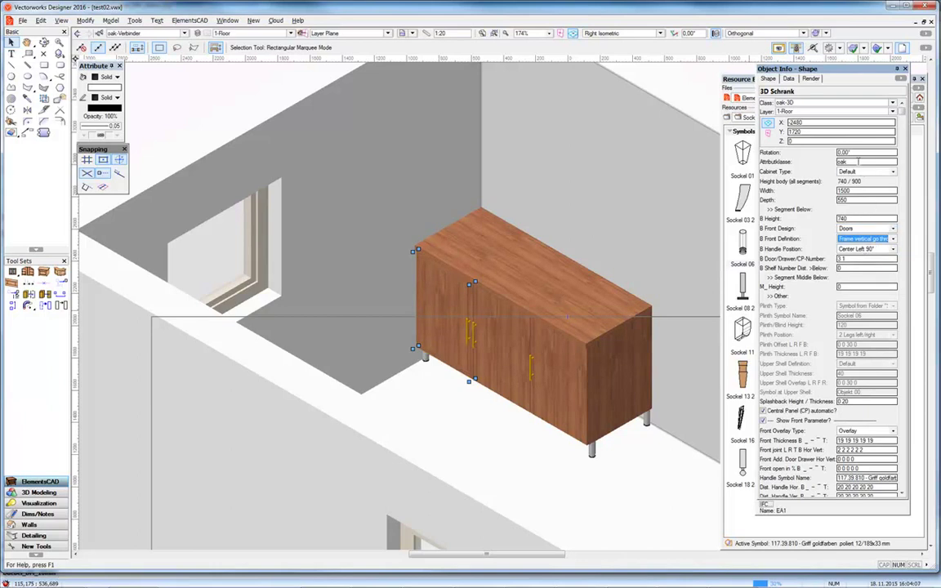
left_click(797, 164)
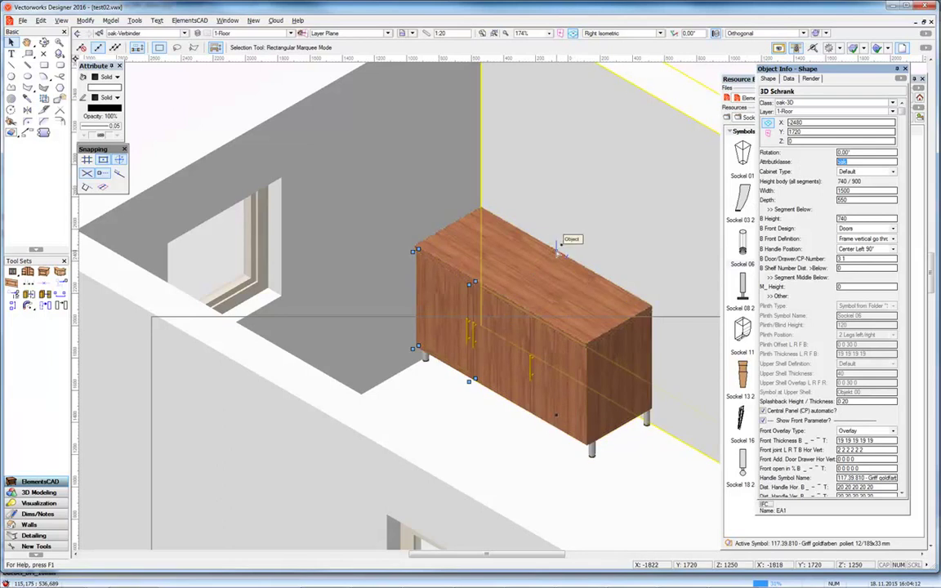
Detach the cabinet's top (Deckel freistellen) as Einzelne Tiefenkörper/Symbole using Bauteile freistellen.
left_click(556, 248)
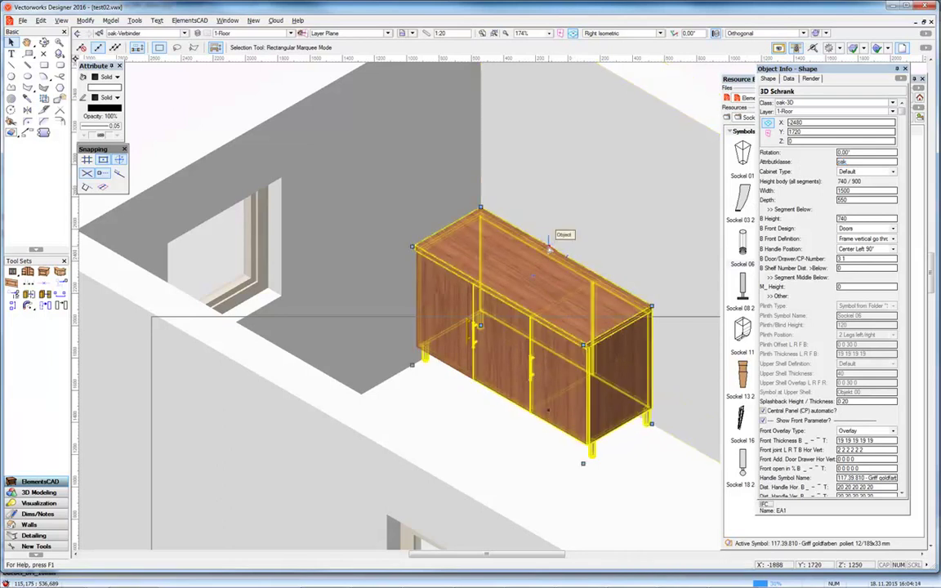
right_click(549, 247)
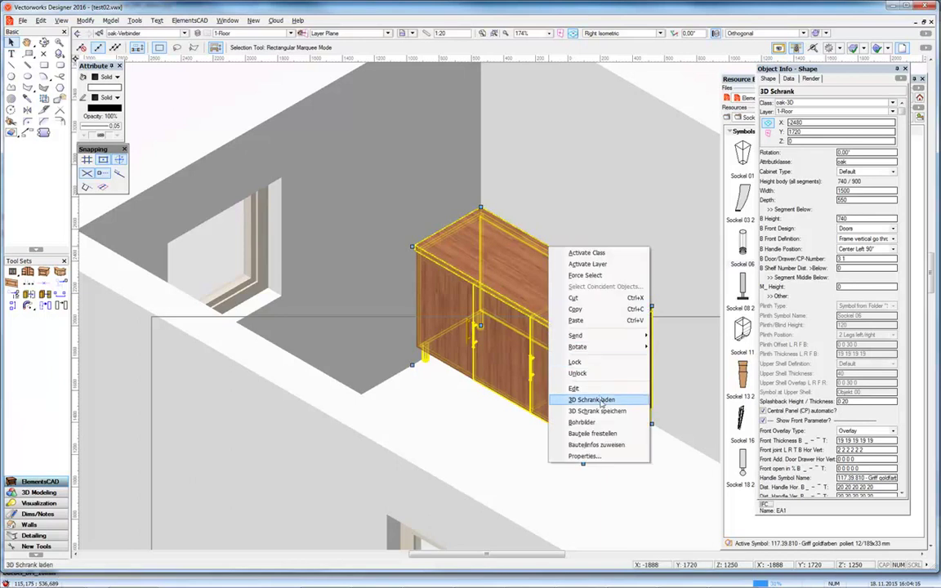
left_click(592, 433)
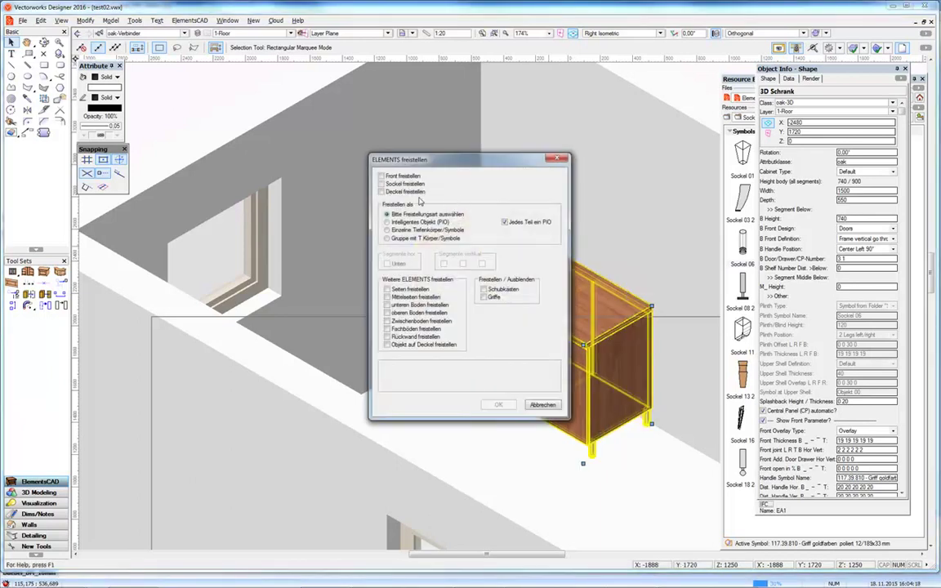
left_click_drag(382, 160, 521, 196)
left_click(520, 229)
left_click(527, 267)
left_click(638, 442)
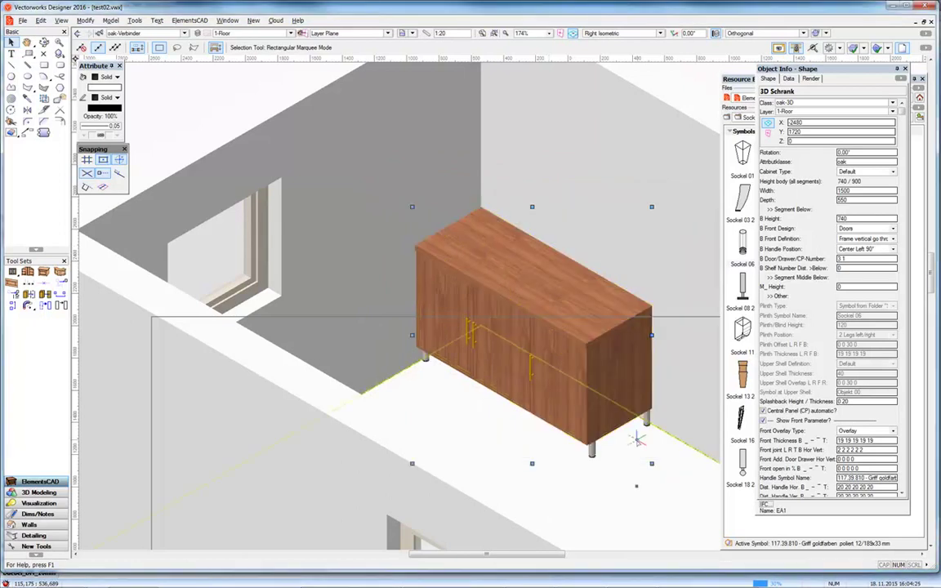
Open the detached cabinet top's extrusion down to its base polygon for editing and show it in Top/Plan view.
double_click(553, 251)
left_click(553, 245)
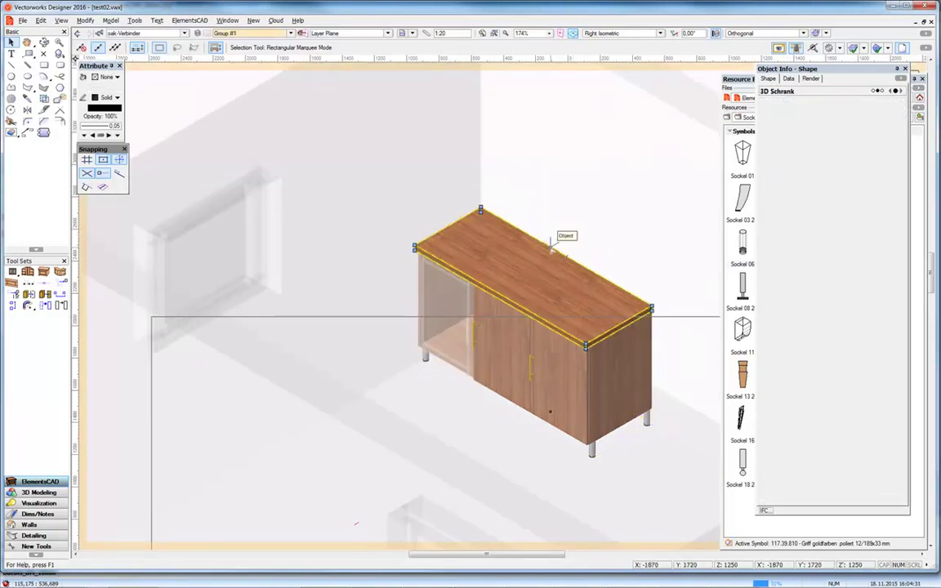
double_click(553, 246)
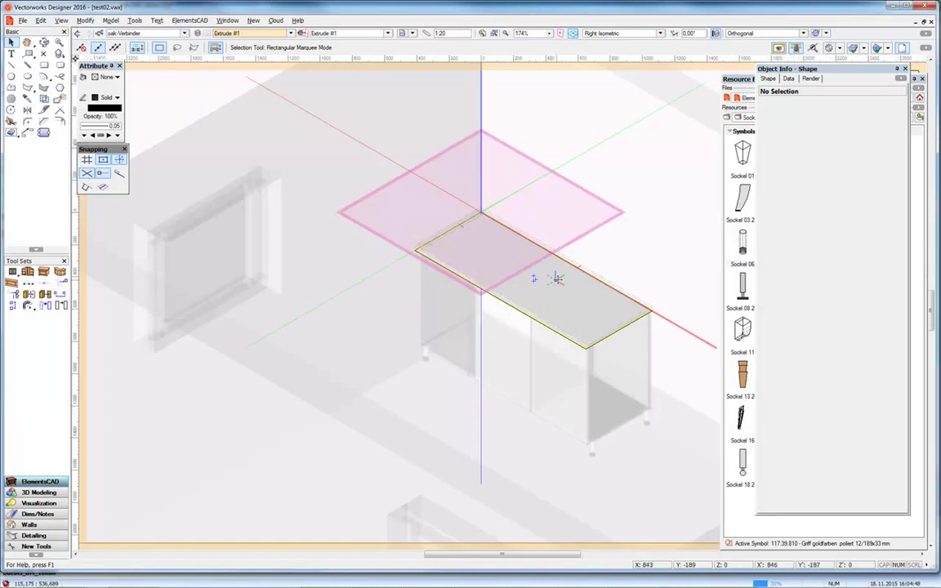
left_click(557, 279)
key("F5")
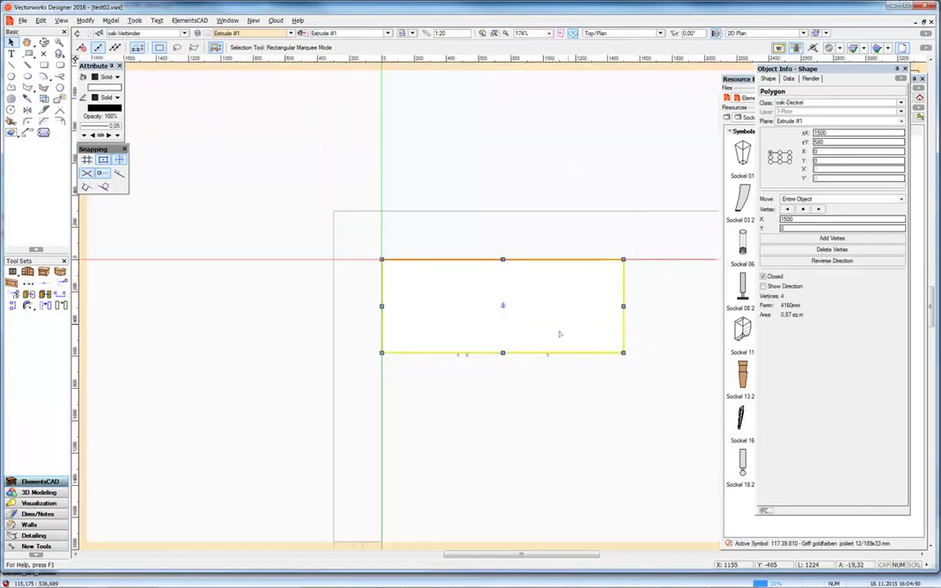
Draw a curved polyline bulging out between the two front corners of the top, about 1500 by 186 mm.
left_click(11, 85)
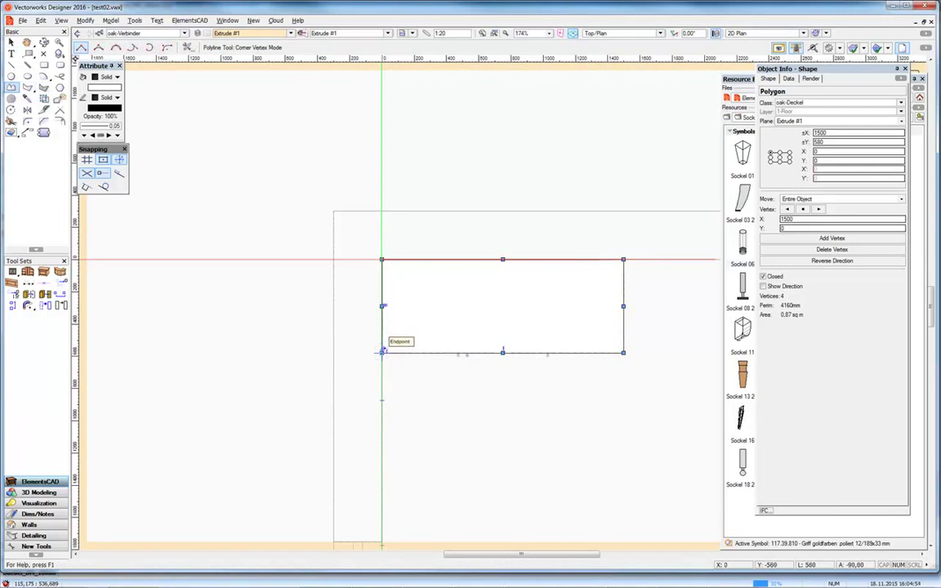
left_click_drag(381, 352, 410, 383)
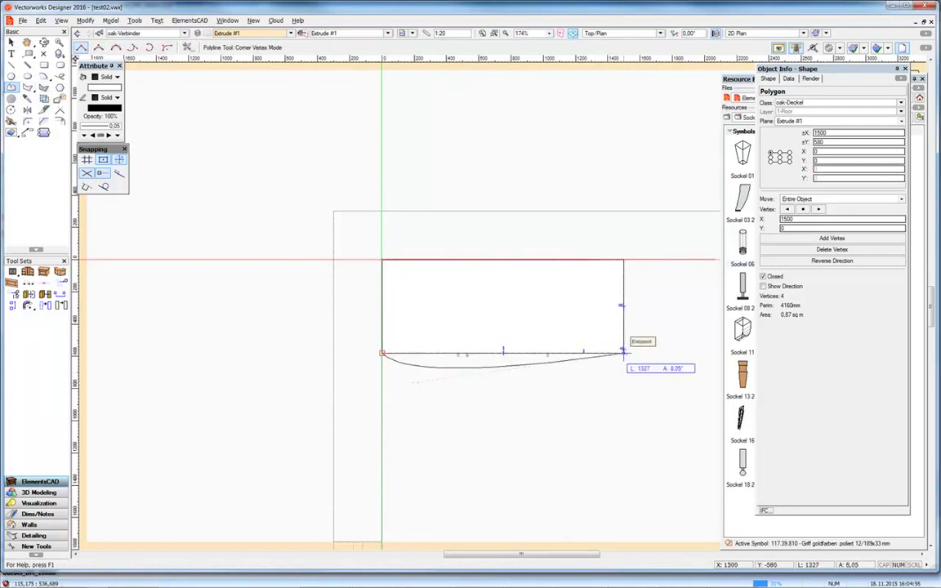
double_click(623, 352)
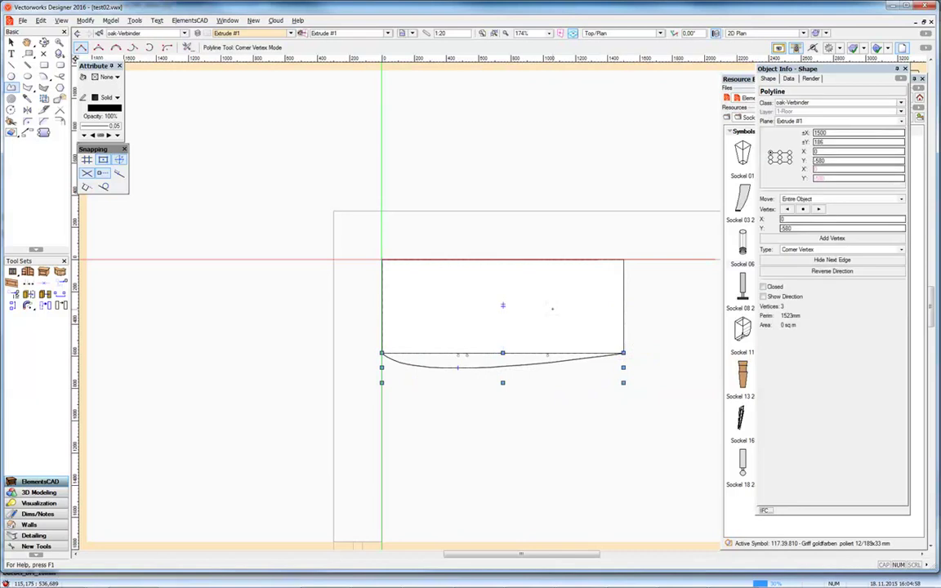
Merge the curved polyline with the top's rectangular base polygon using Add Surface.
key("x")
left_click(512, 301, "shift")
right_click(512, 300)
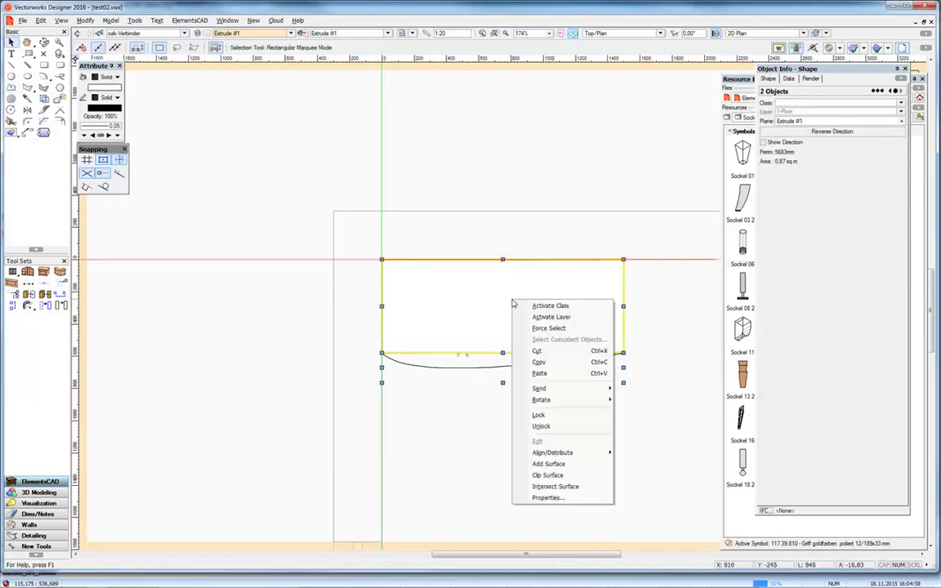
left_click(548, 464)
double_click(573, 382)
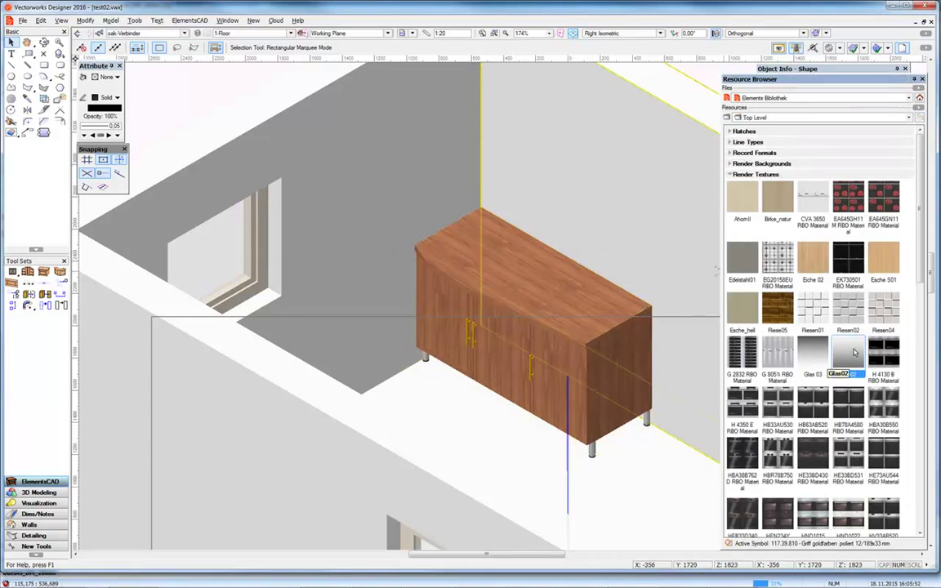
Import the Glas02 render texture from Elements Bibliothek and assign Glas01 to the detached door's panel (Elements-Tuer-Fuellung).
right_click(848, 354)
left_click(839, 432)
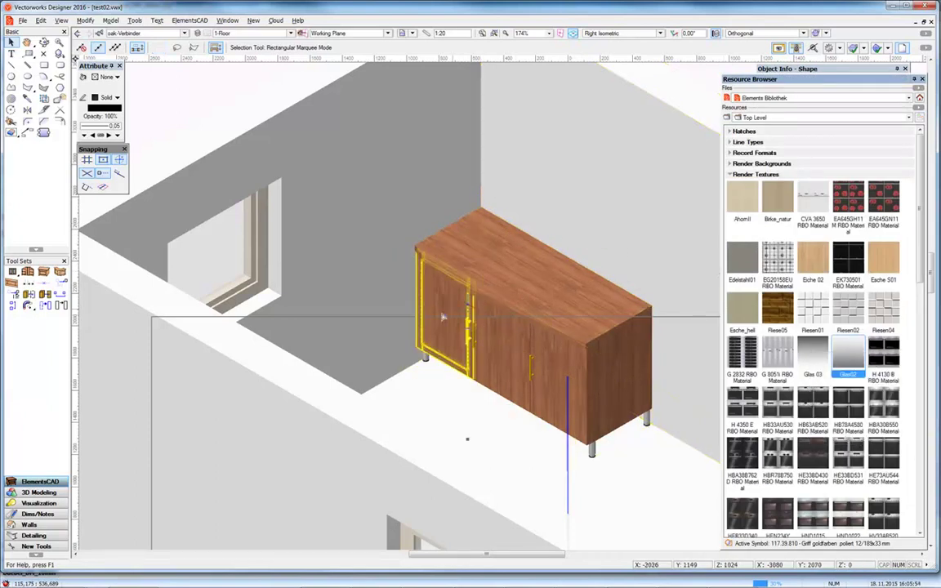
left_click(463, 318)
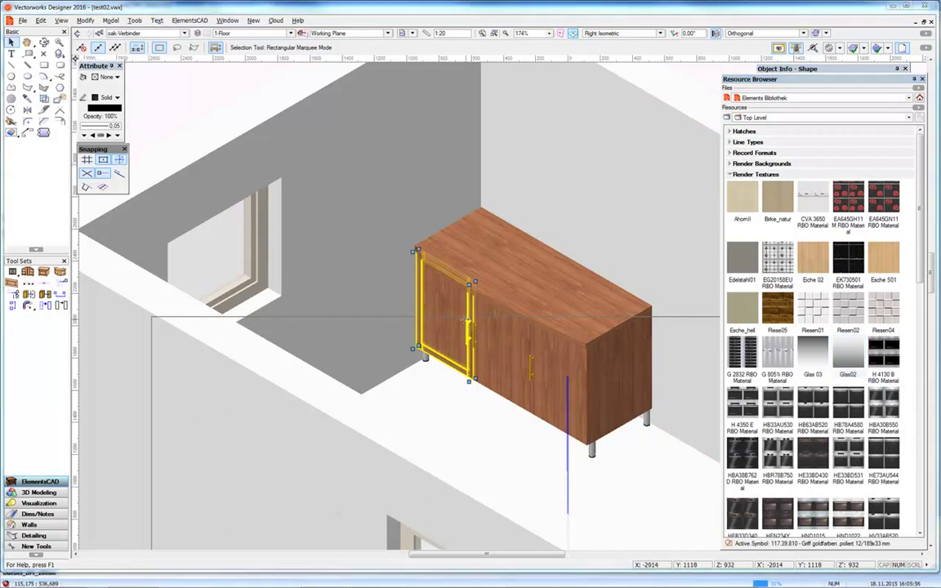
double_click(463, 319)
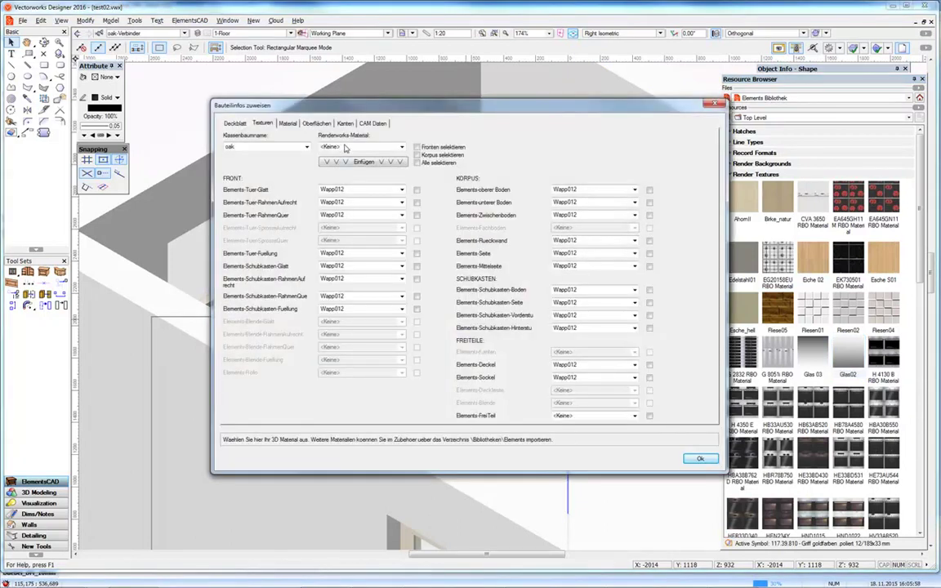
left_click(342, 253)
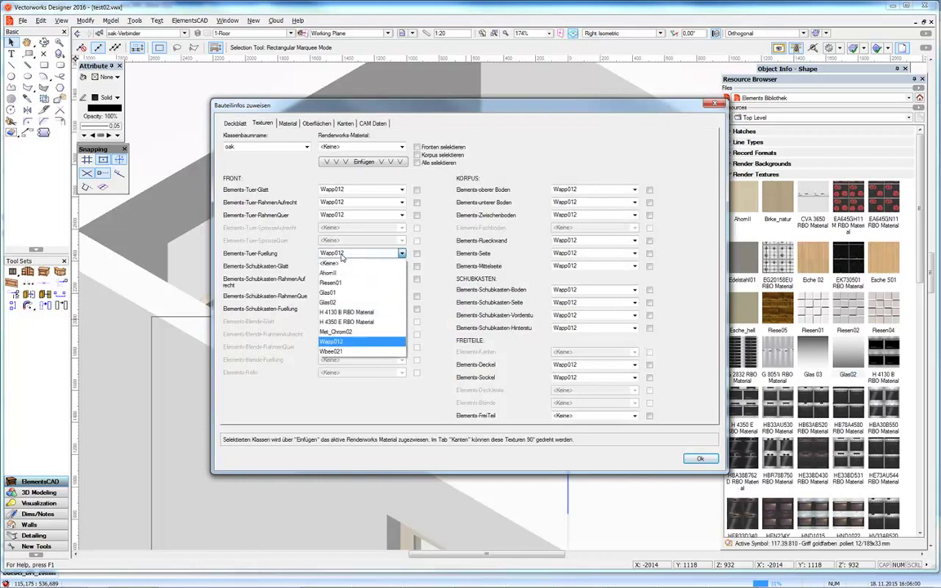
left_click(331, 291)
left_click(704, 459)
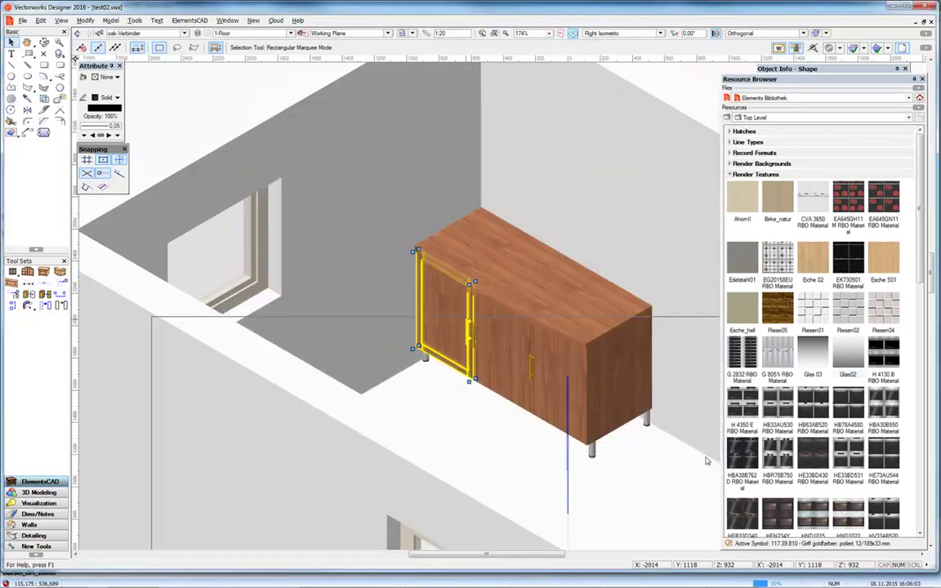